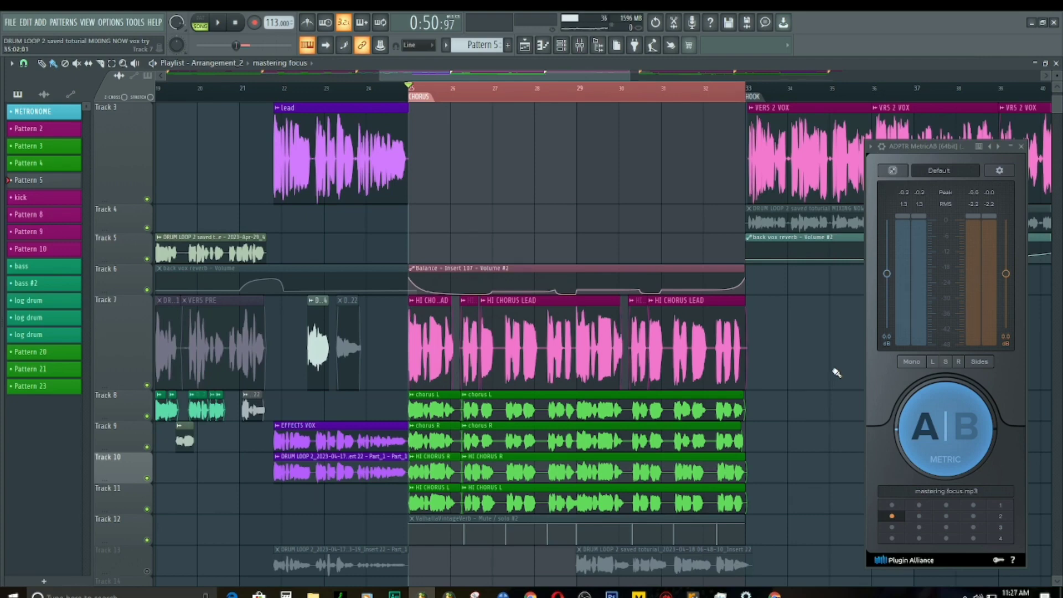
Play the looped chorus section and look over its vocal tracks in the playlist.
key(space)
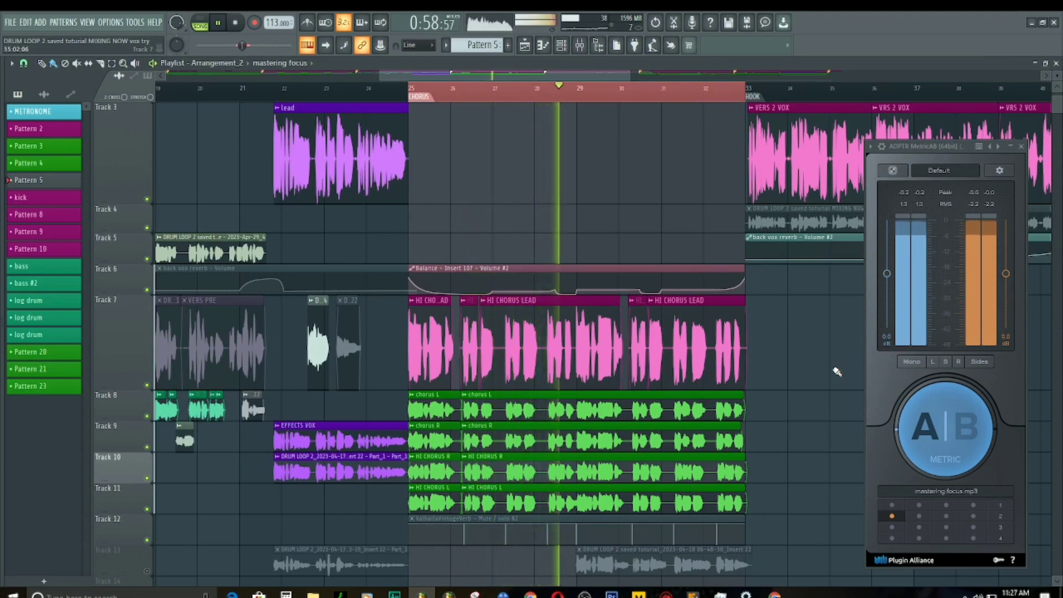
key(space)
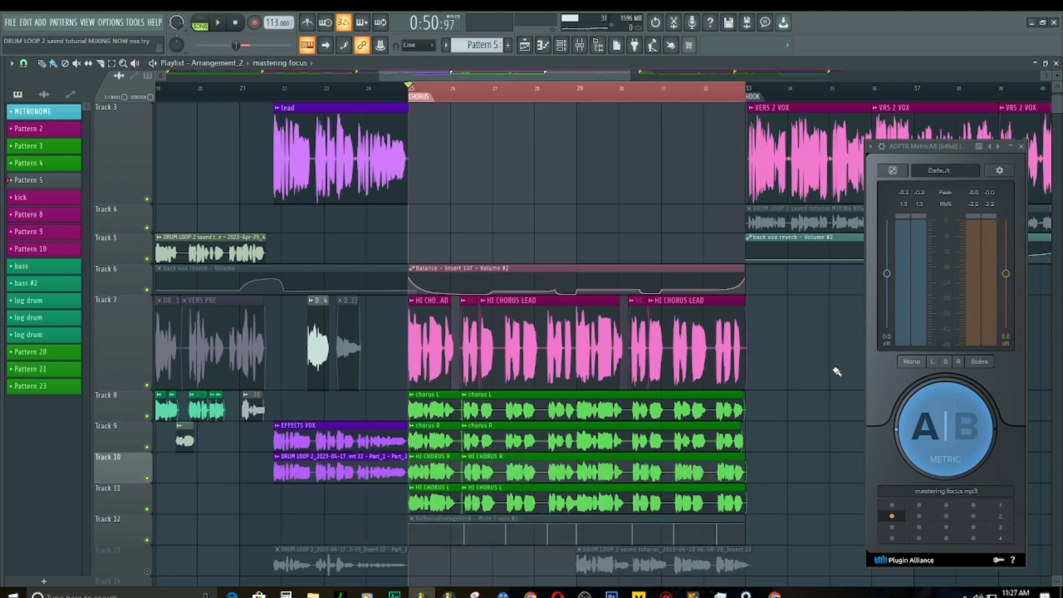
scroll(569, 211, down, 5)
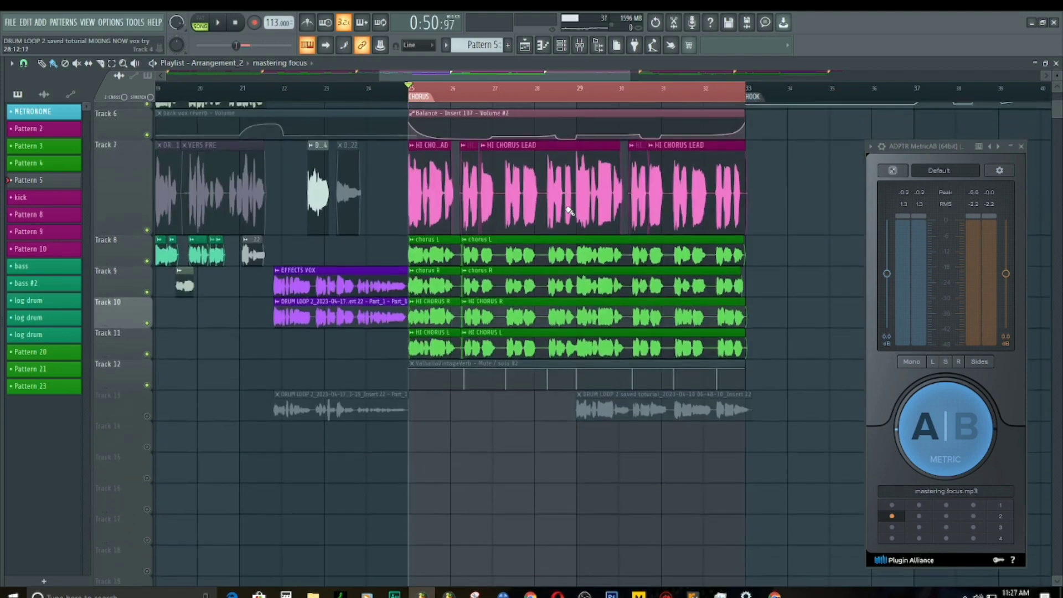
scroll(593, 135, up, 3)
Show the mixer, place it below the chorus vocals, and select the chorus R insert.
click(580, 46)
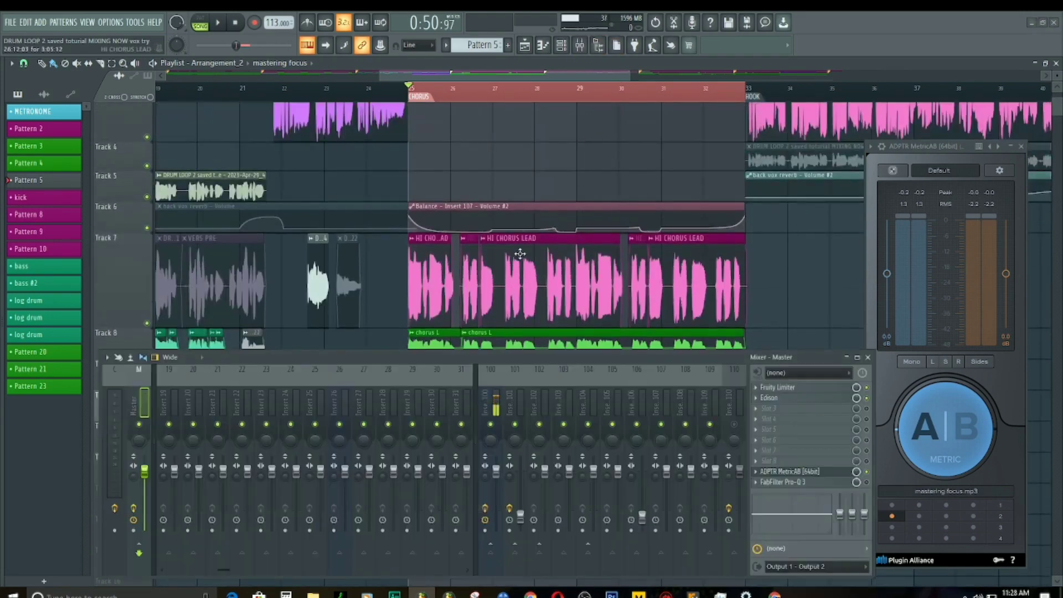
drag(471, 358, 573, 350)
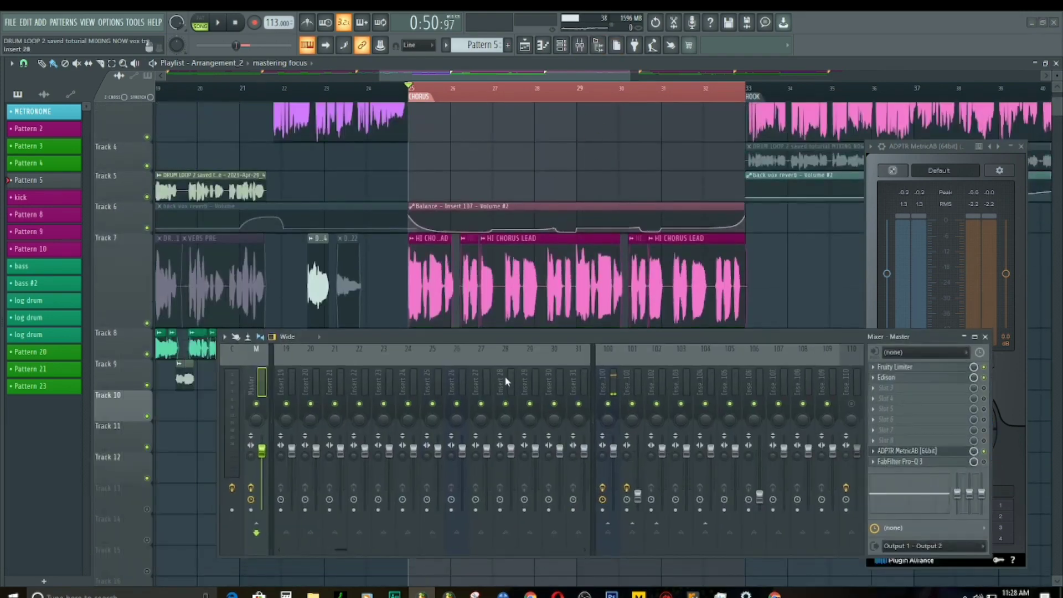
scroll(491, 372, left, 9)
scroll(492, 372, left, 9)
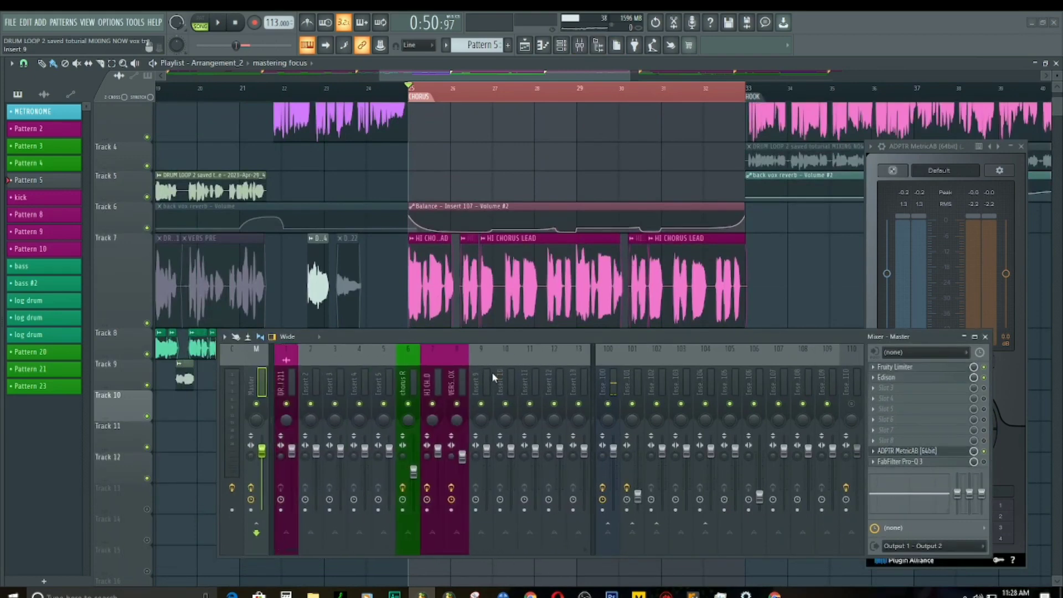
click(459, 368)
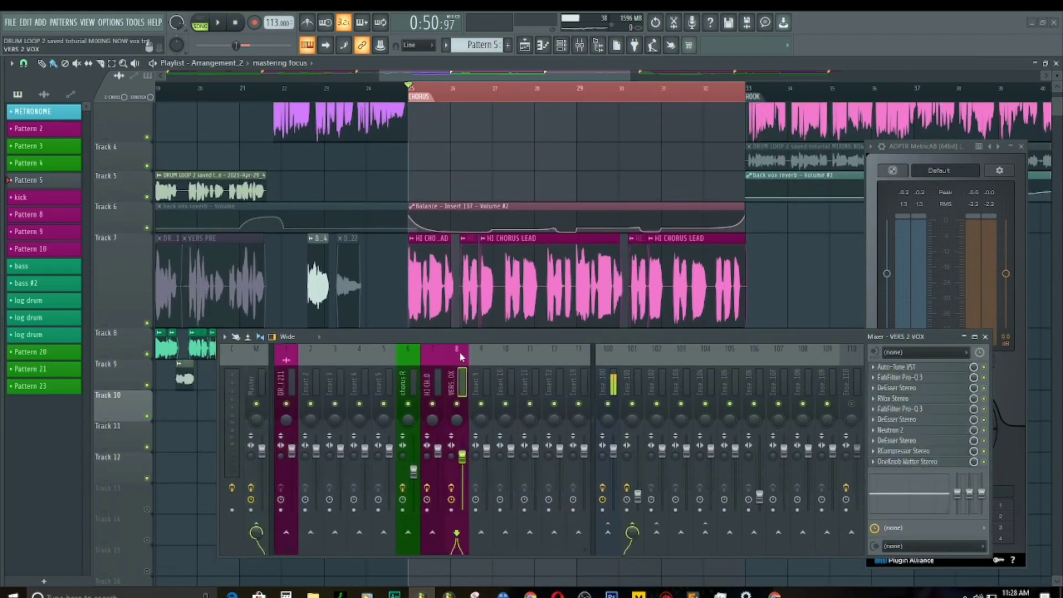
click(416, 380)
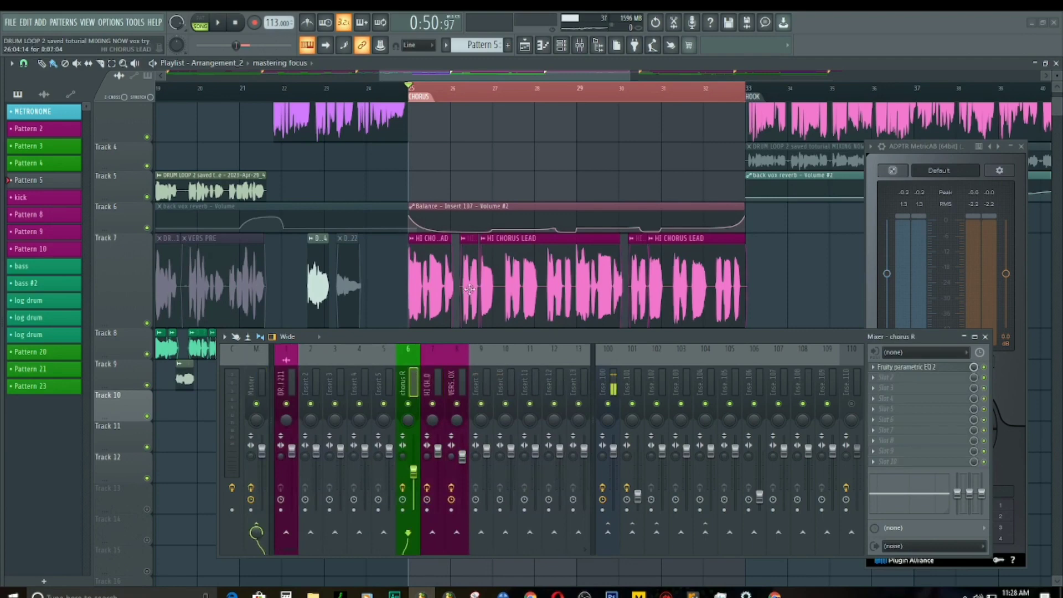
Open the chorus L clip's settings and the Fruity Parametric EQ 2 on the chorus R insert, keeping the EQ clear of the mixer.
scroll(526, 266, down, 3)
double_click(519, 254)
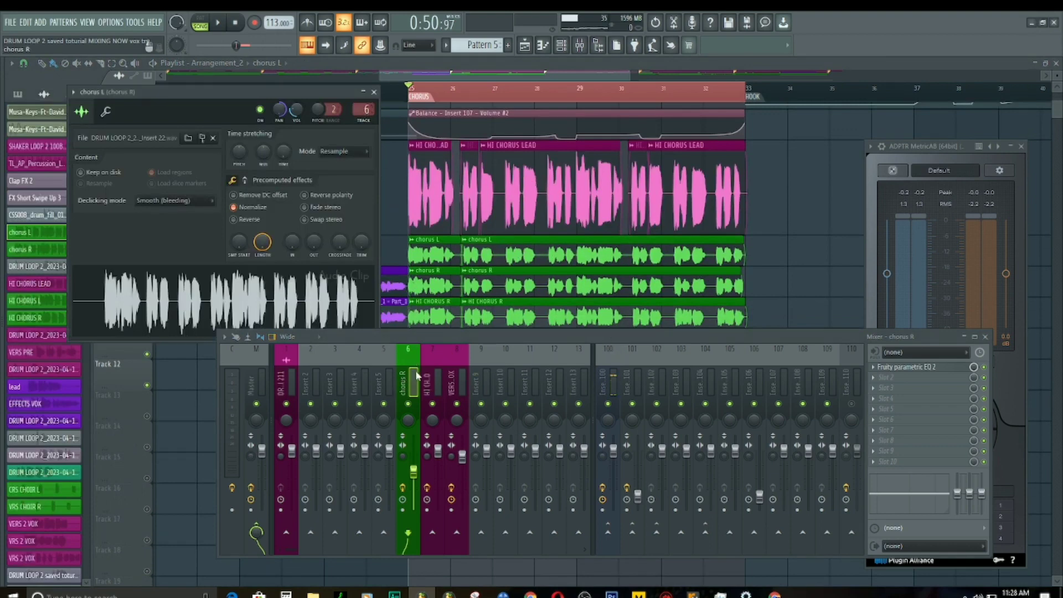
click(919, 367)
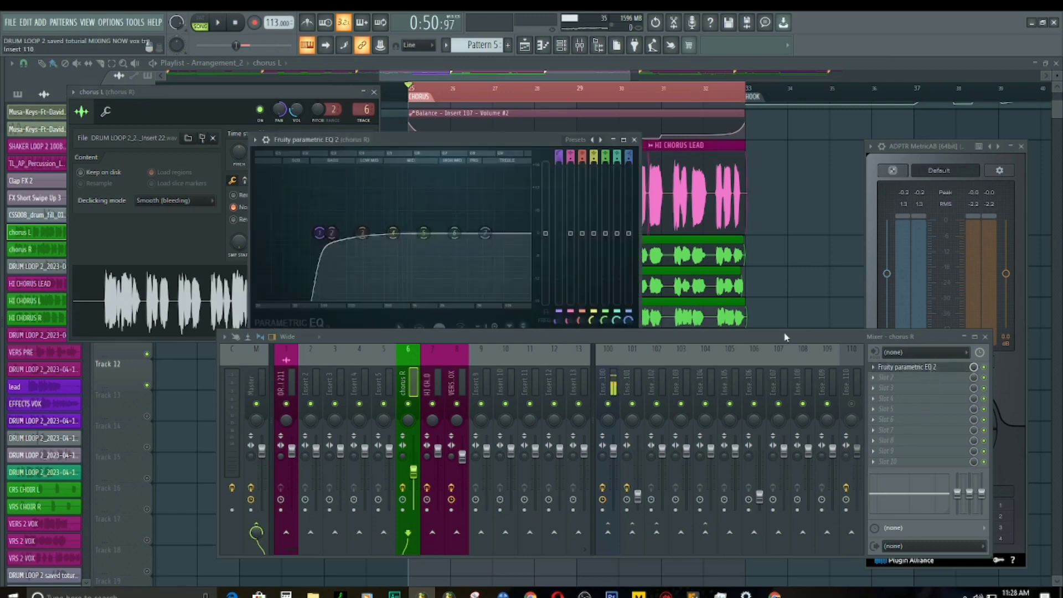
drag(375, 137, 358, 119)
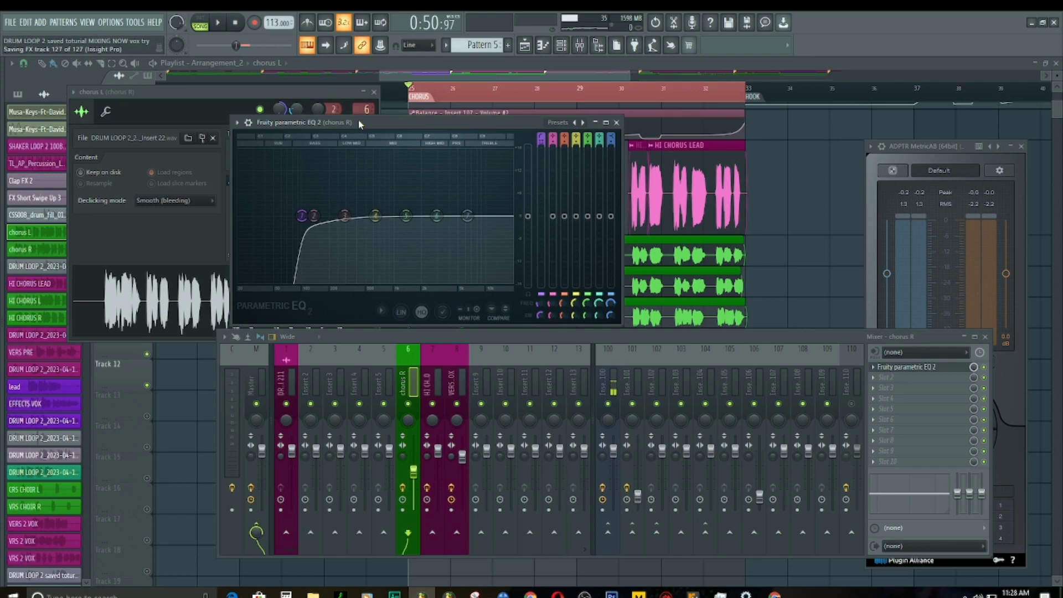
drag(447, 118, 491, 113)
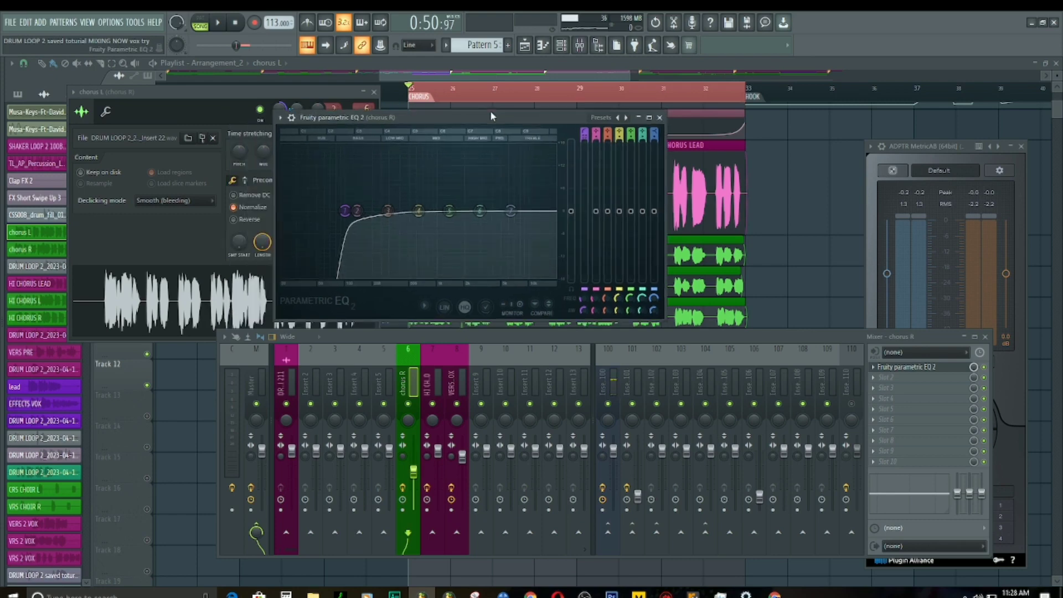
Play the chorus to examine the chorus R spectrum in the EQ, and close the EQ and clip settings.
key(space)
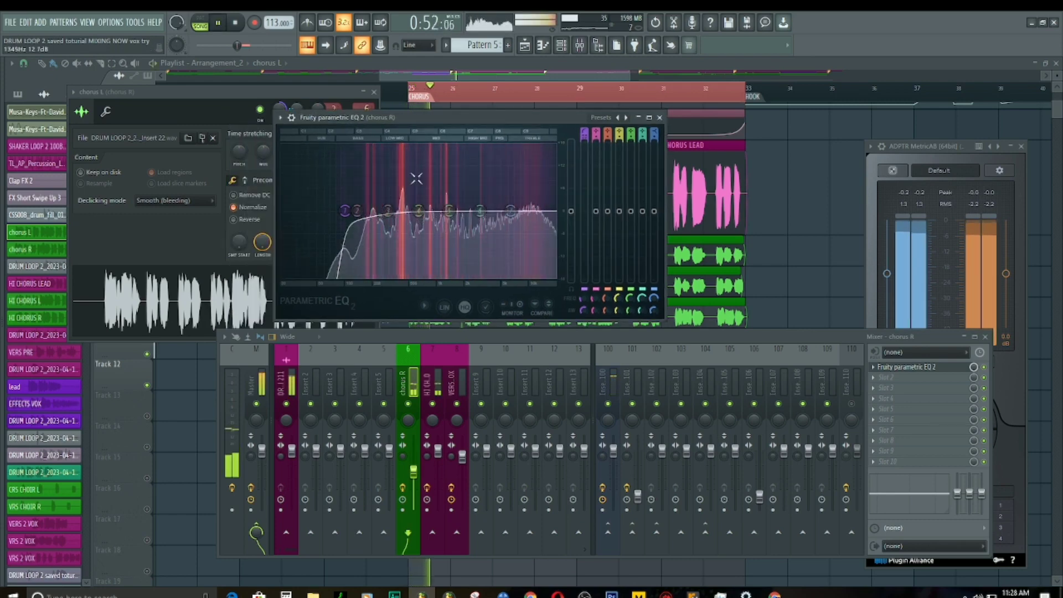
key(space)
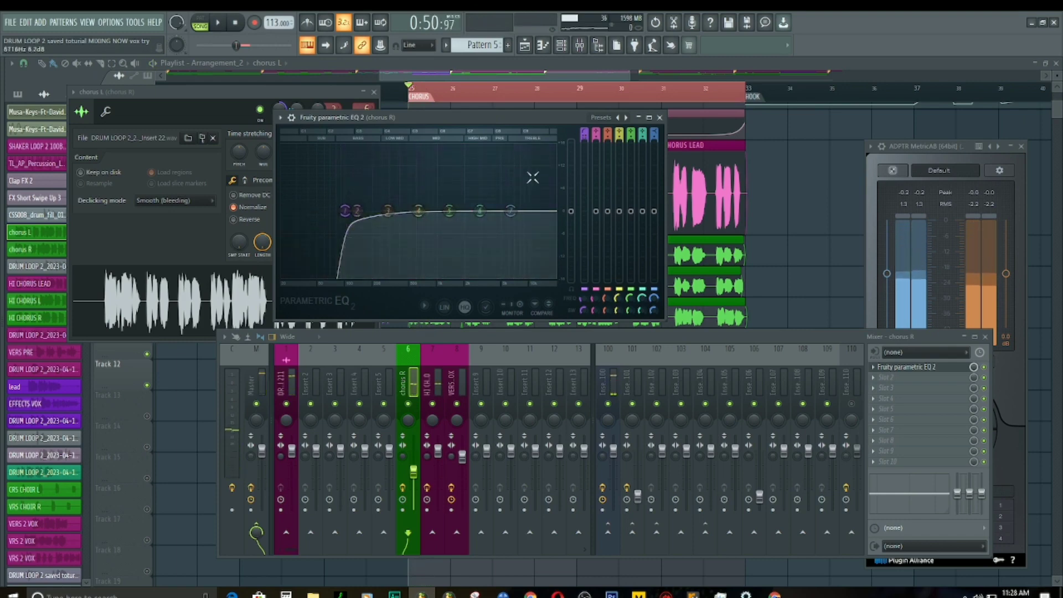
click(659, 118)
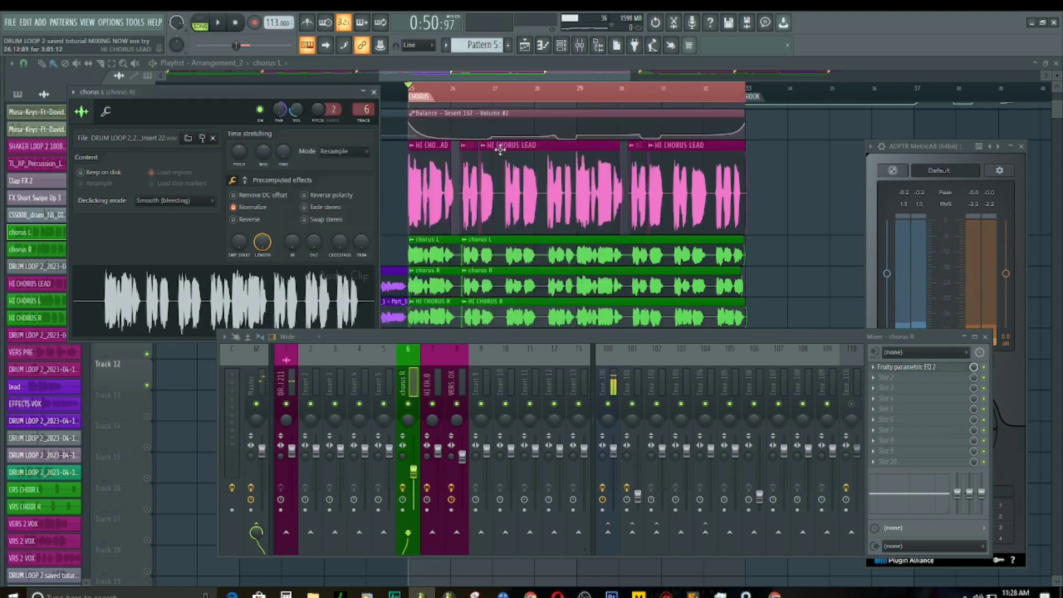
click(375, 92)
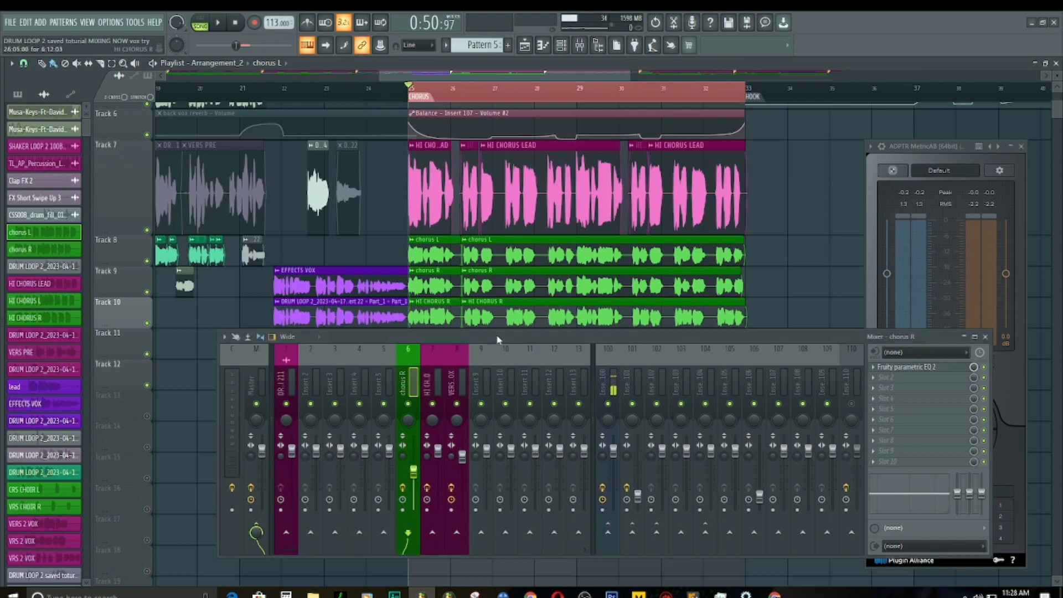
Reopen the chorus R parametric EQ and lower its band 7 high shelf to about -2.3 dB during chorus playback.
drag(496, 336, 500, 347)
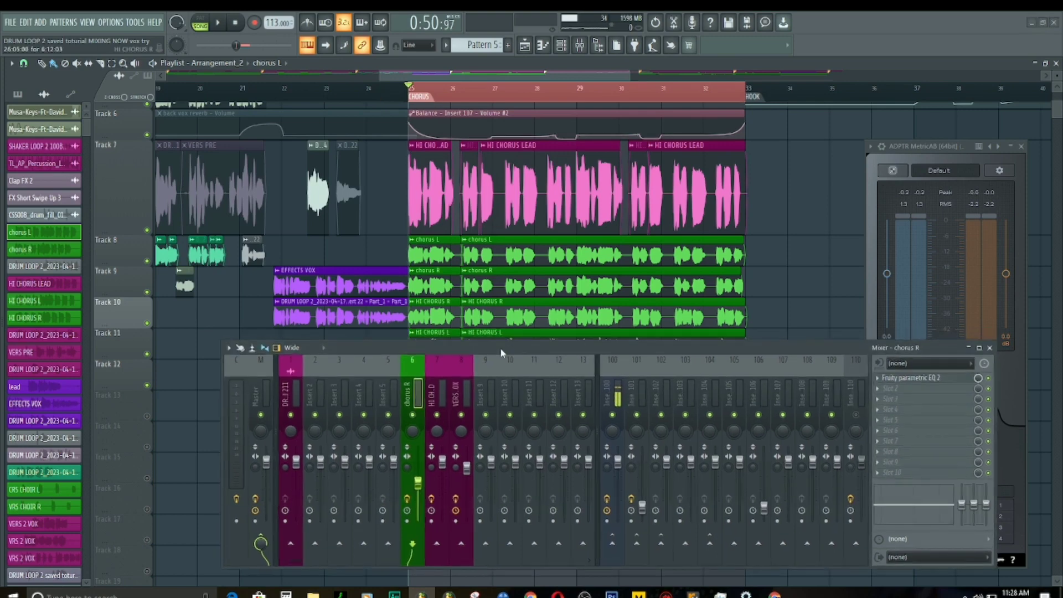
click(905, 383)
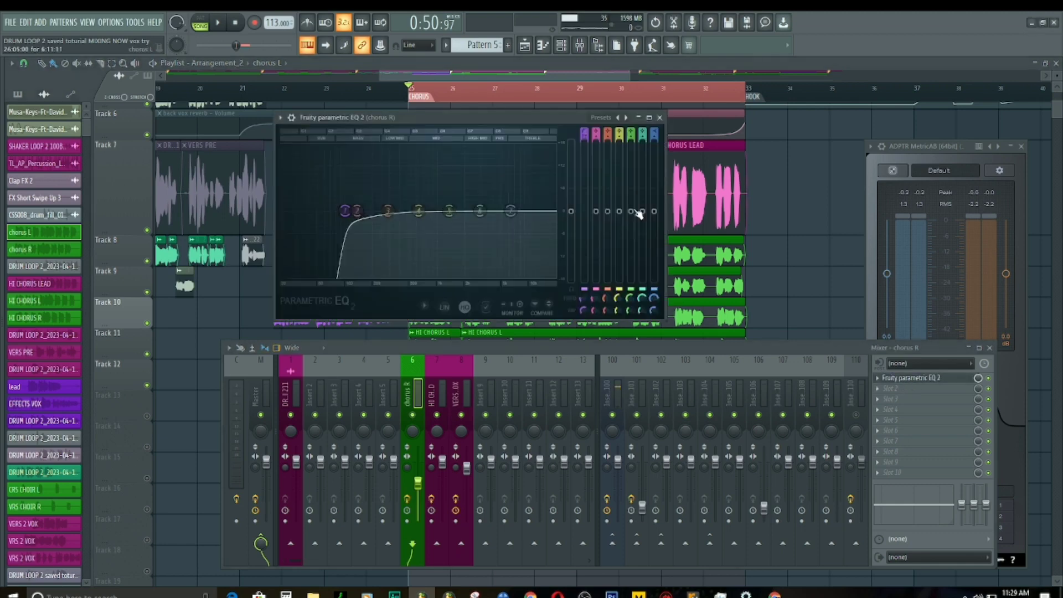
drag(510, 211, 509, 222)
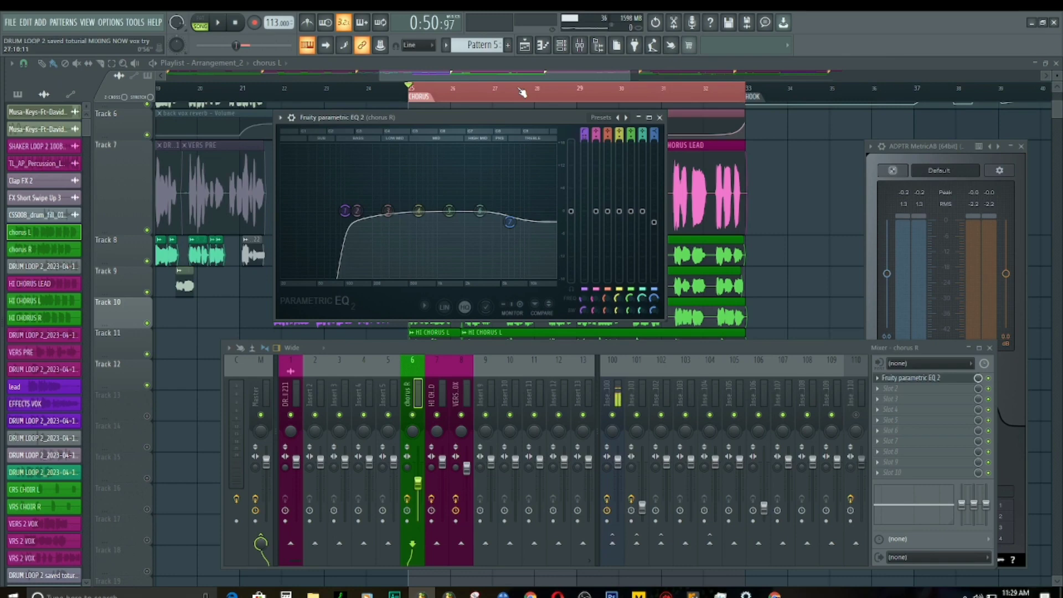
key(space)
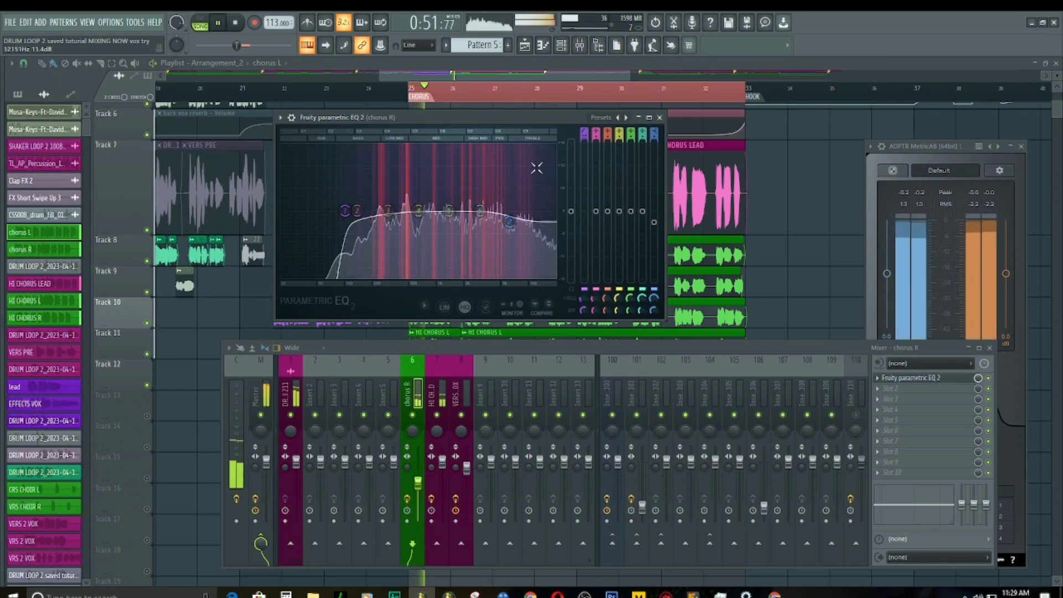
drag(509, 222, 508, 225)
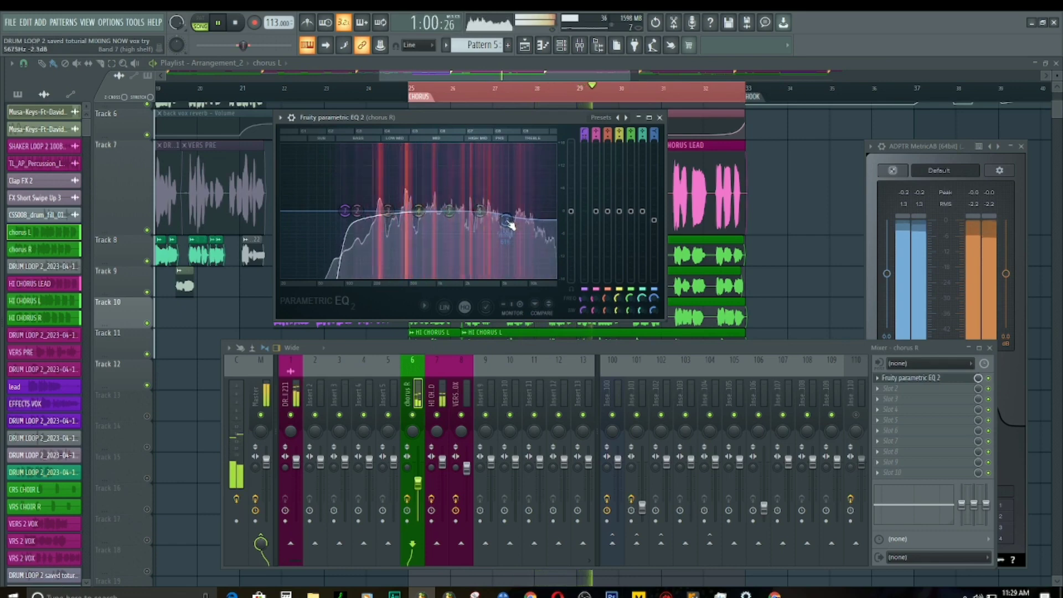
key(space)
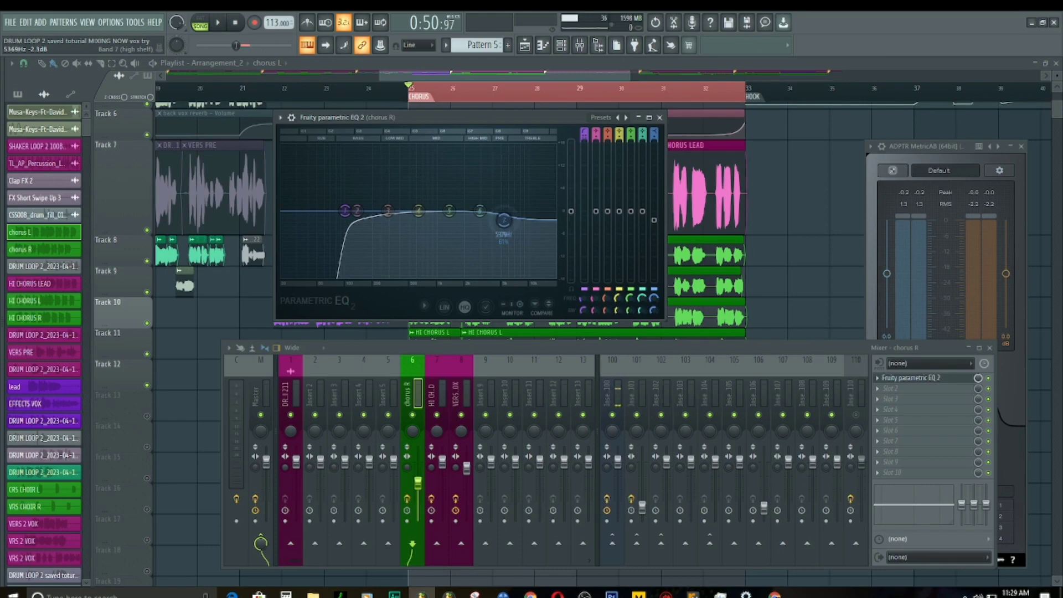
Deepen the band 7 high shelf cut to about -2.9 dB, raise its frequency slightly, and audition the chorus.
drag(506, 222, 505, 226)
drag(501, 222, 499, 224)
drag(516, 119, 538, 124)
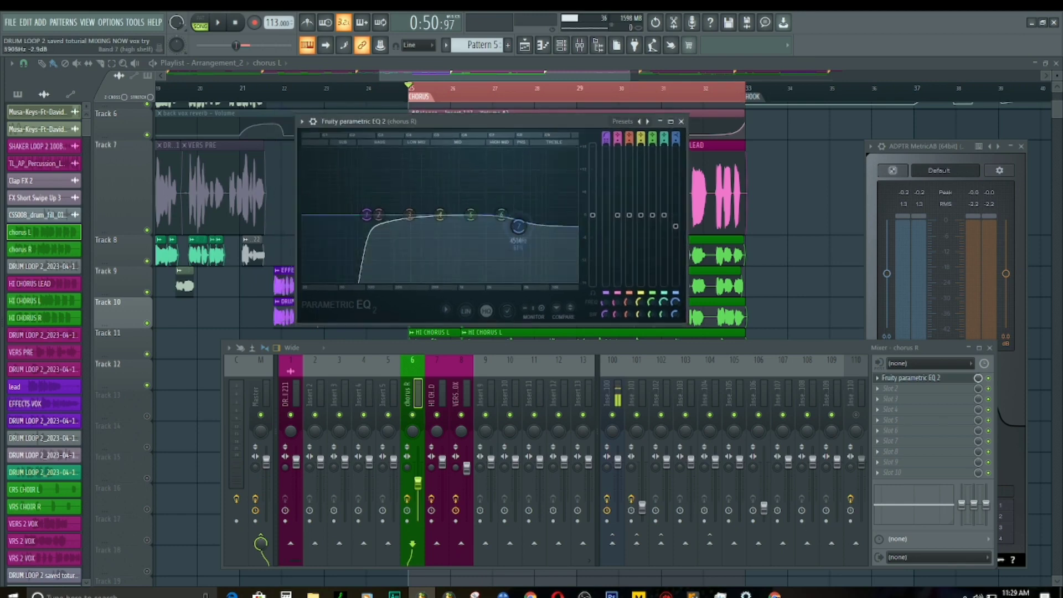
drag(518, 226, 530, 231)
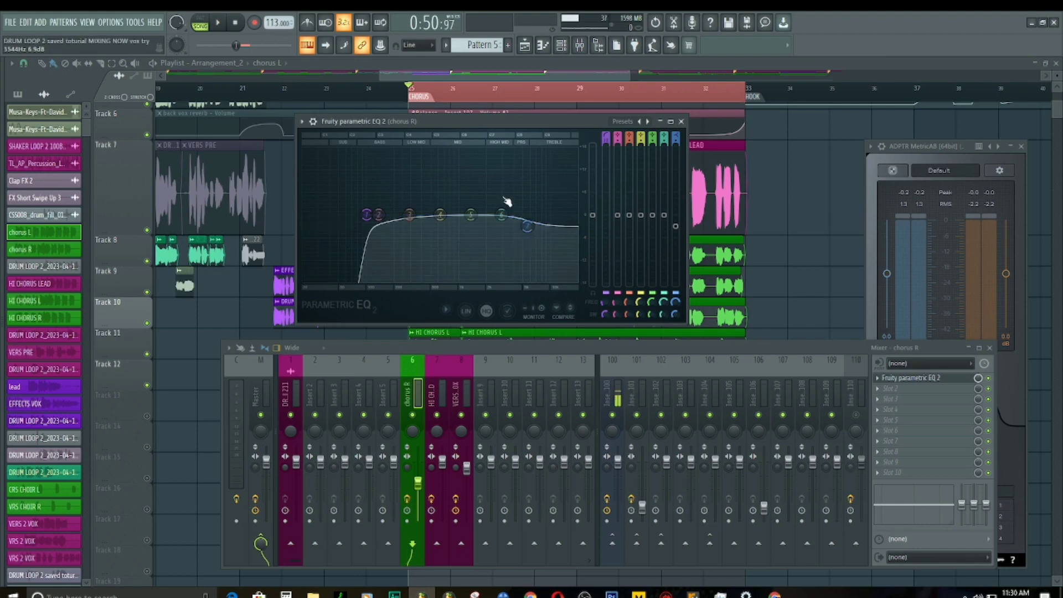
key(space)
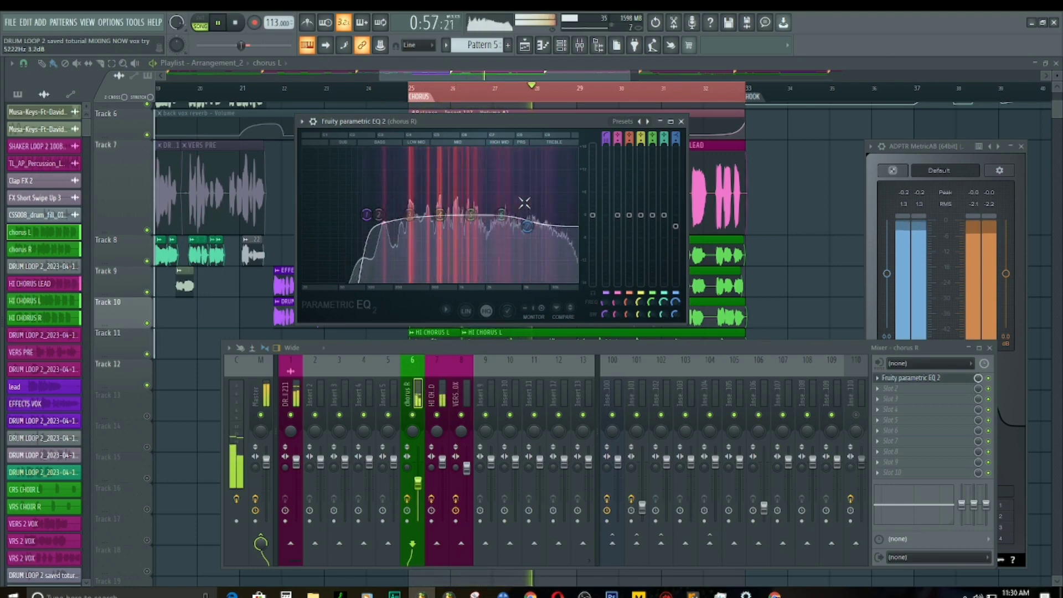
key(space)
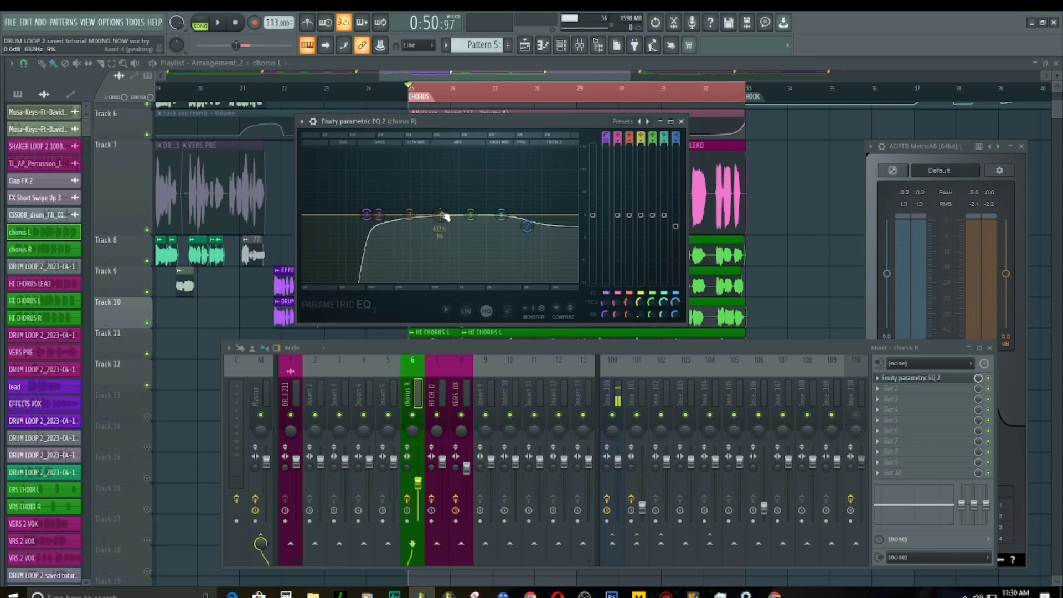
Boost peaking band 4 by about 7.5 dB and sweep it to around 450 Hz during chorus playback to locate the resonance.
key(space)
drag(444, 216, 423, 188)
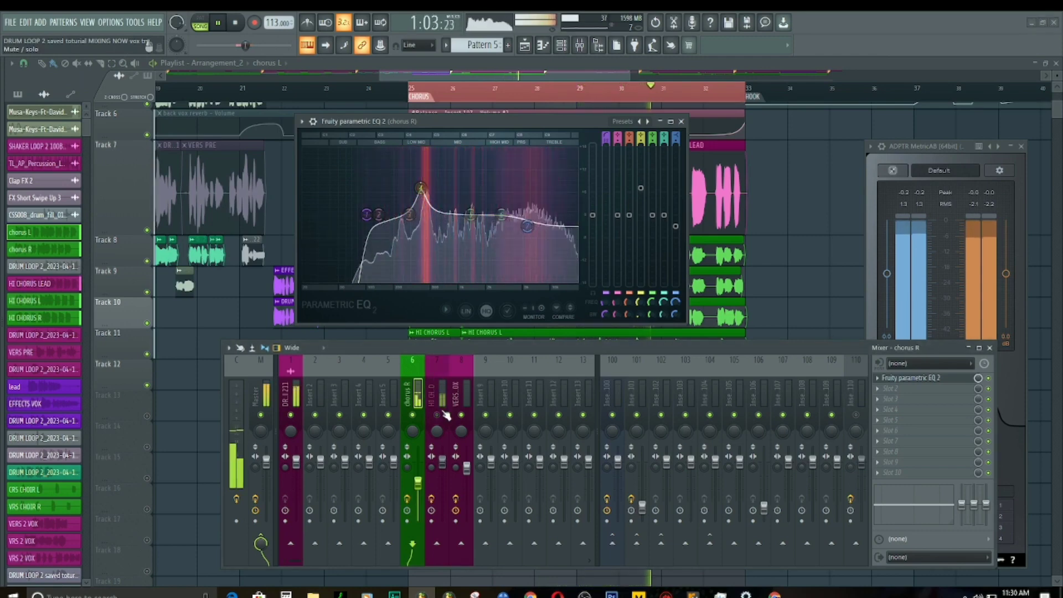
drag(422, 188, 430, 188)
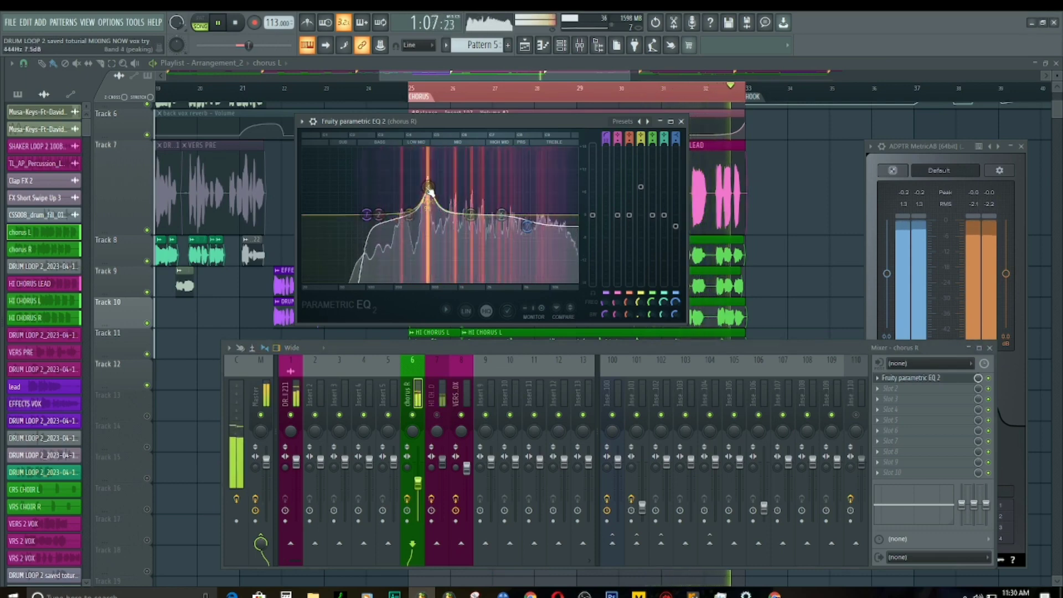
key(space)
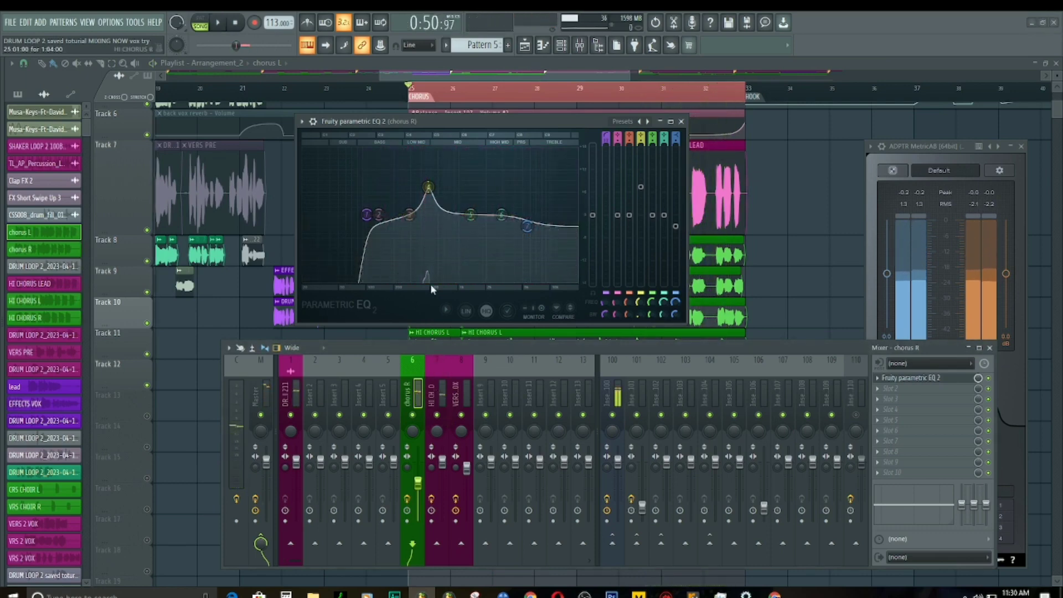
Recheck the boosted resonance in playback and pull band 4 down to about -2.5 dB at 458 Hz.
key(space)
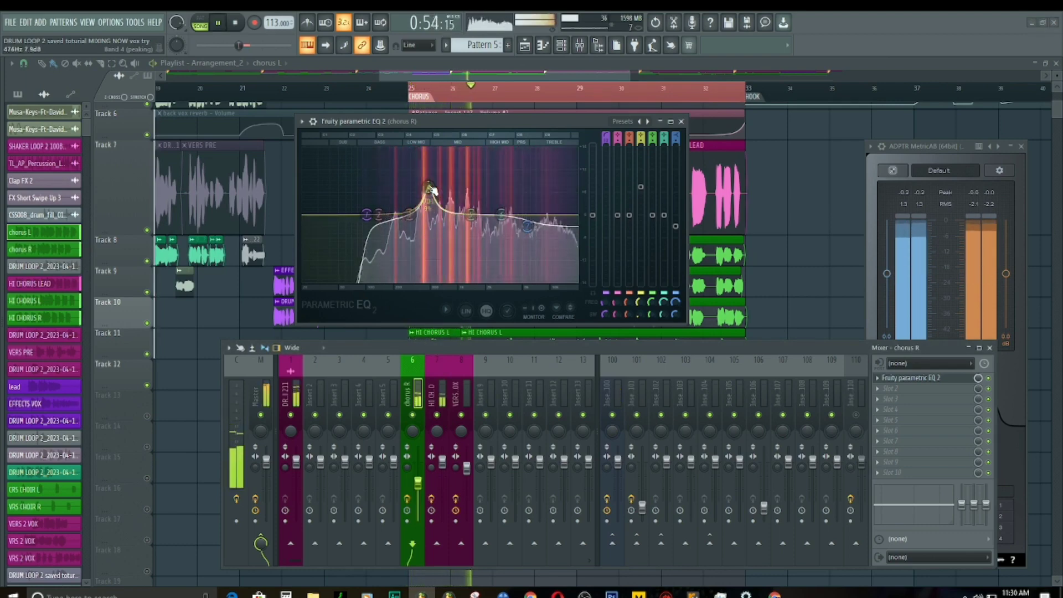
key(space)
drag(431, 190, 431, 230)
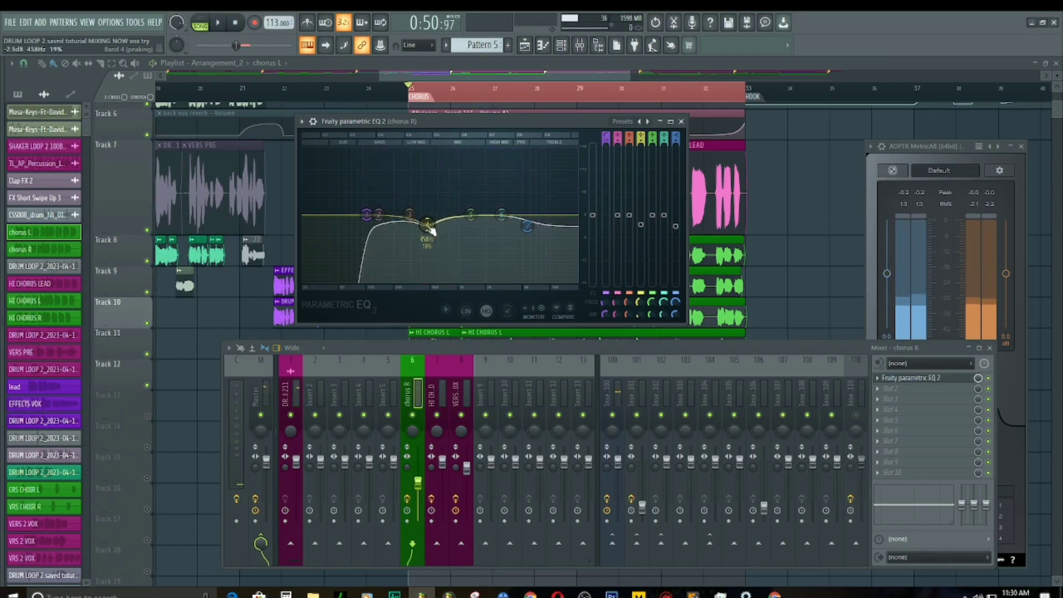
Audition the chorus with the low-mid and high shelf cuts applied, and close the parametric EQ.
key(space)
drag(431, 229, 431, 229)
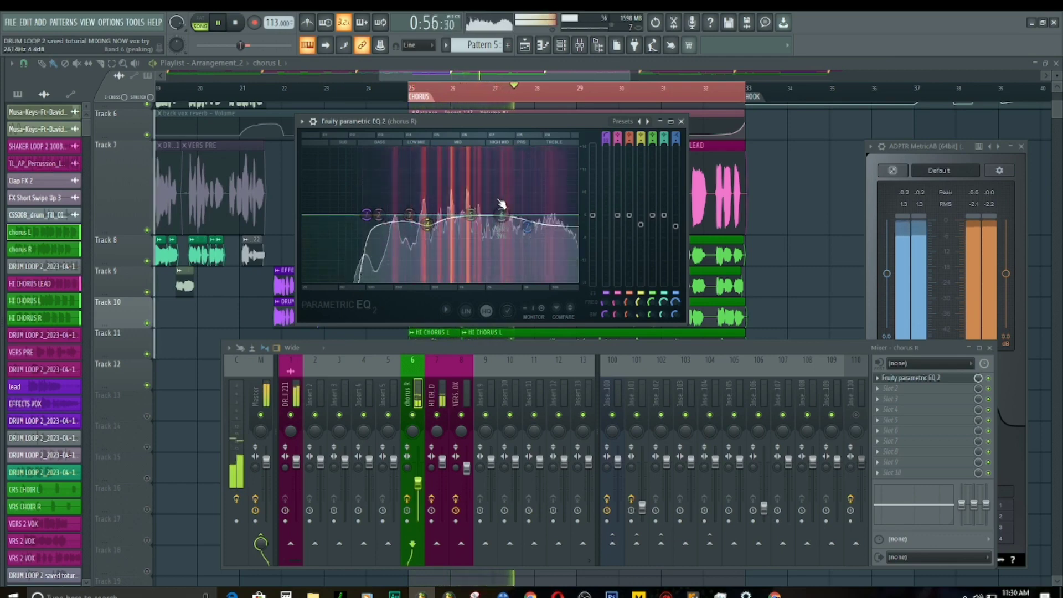
key(space)
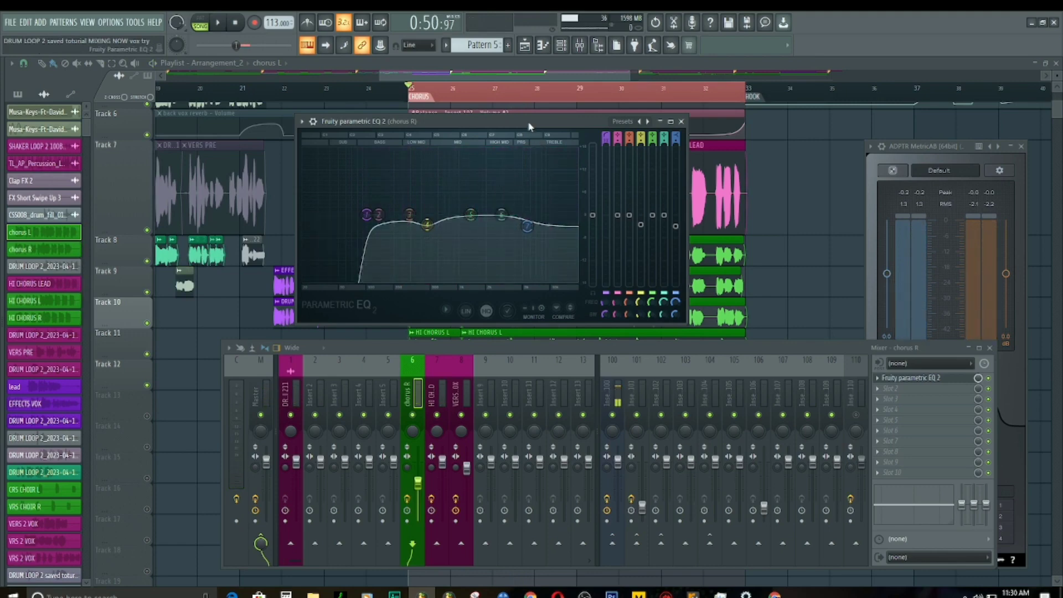
drag(528, 126, 407, 122)
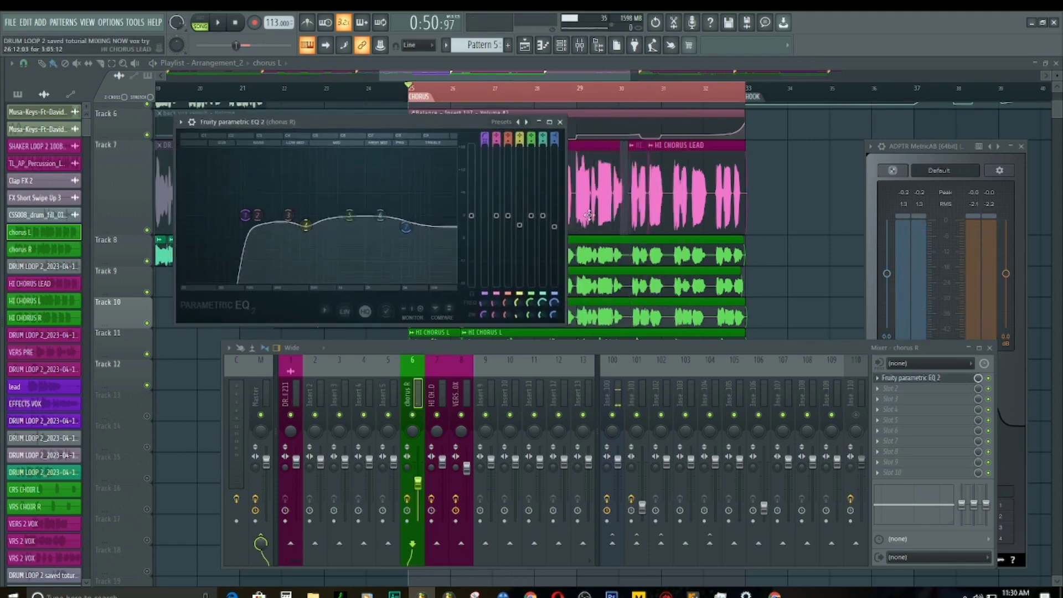
key(Escape)
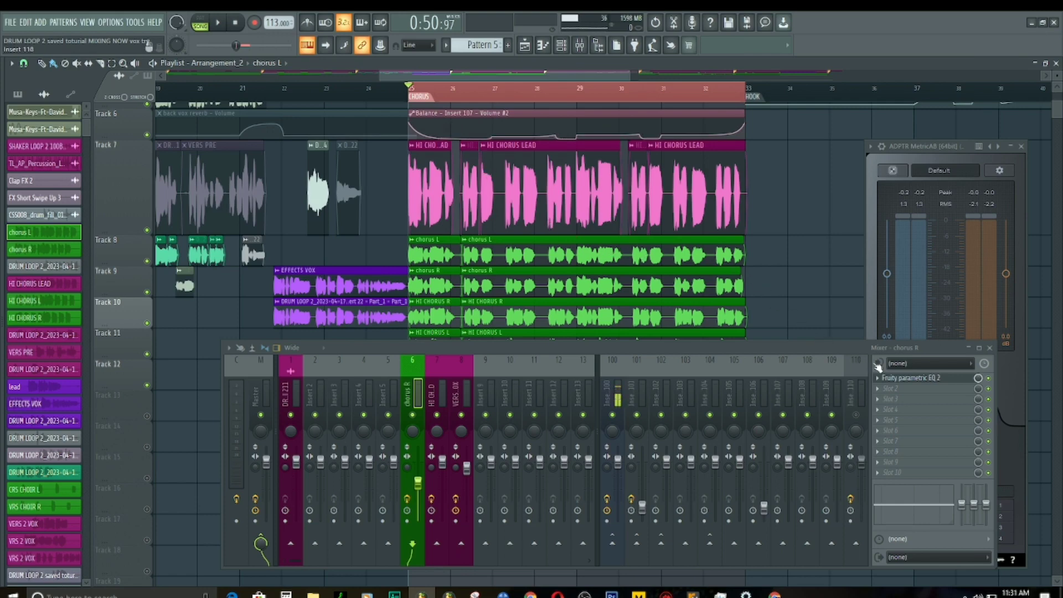
Audition the chorus with the lead, mute Track 7 holding the HI CHORUS LEAD clips, and play the backing vocals without it.
key(space)
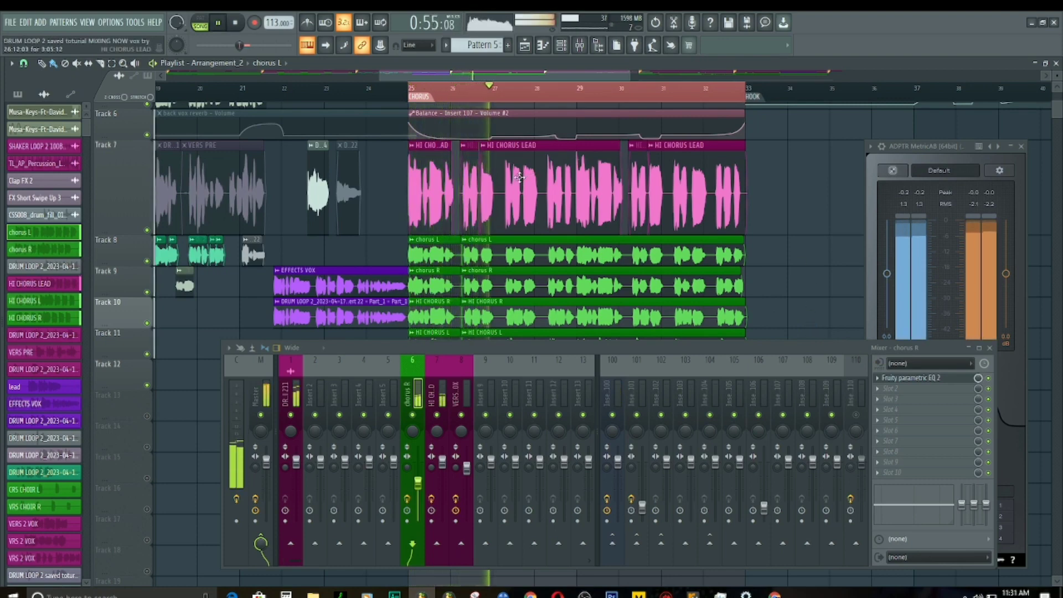
key(space)
click(149, 232)
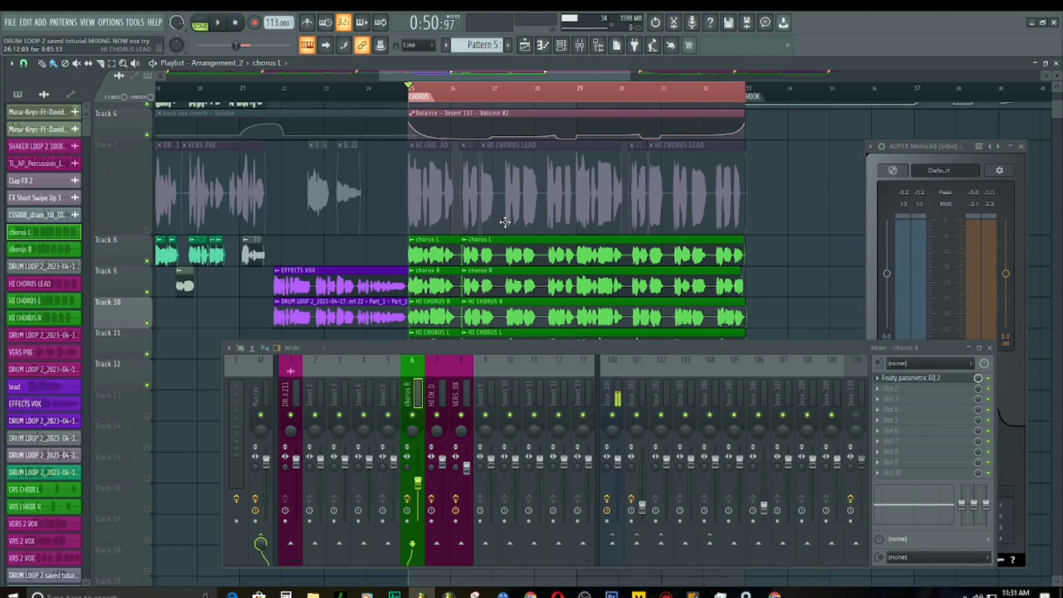
key(space)
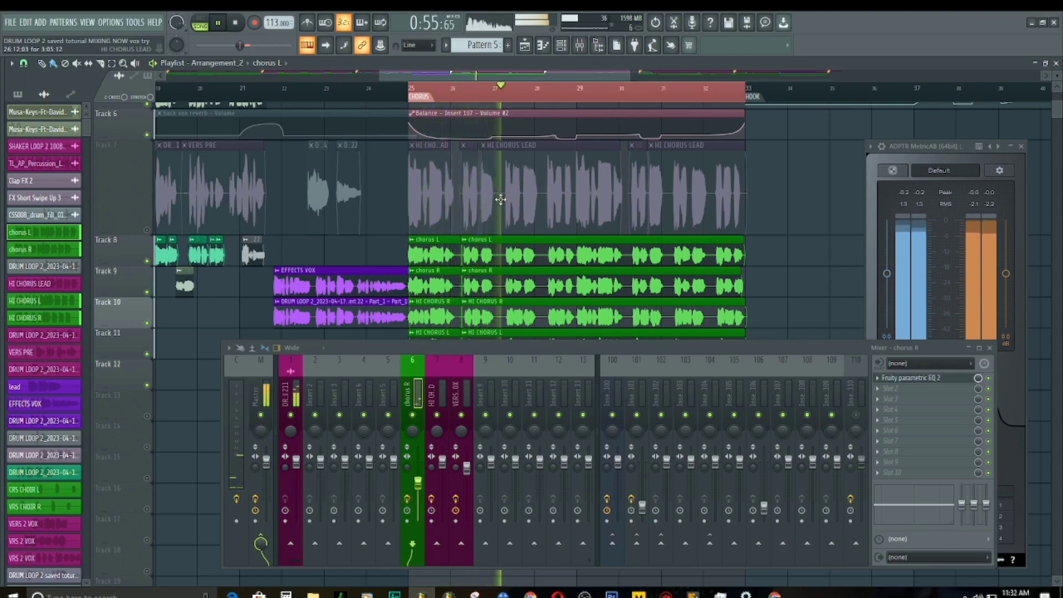
key(space)
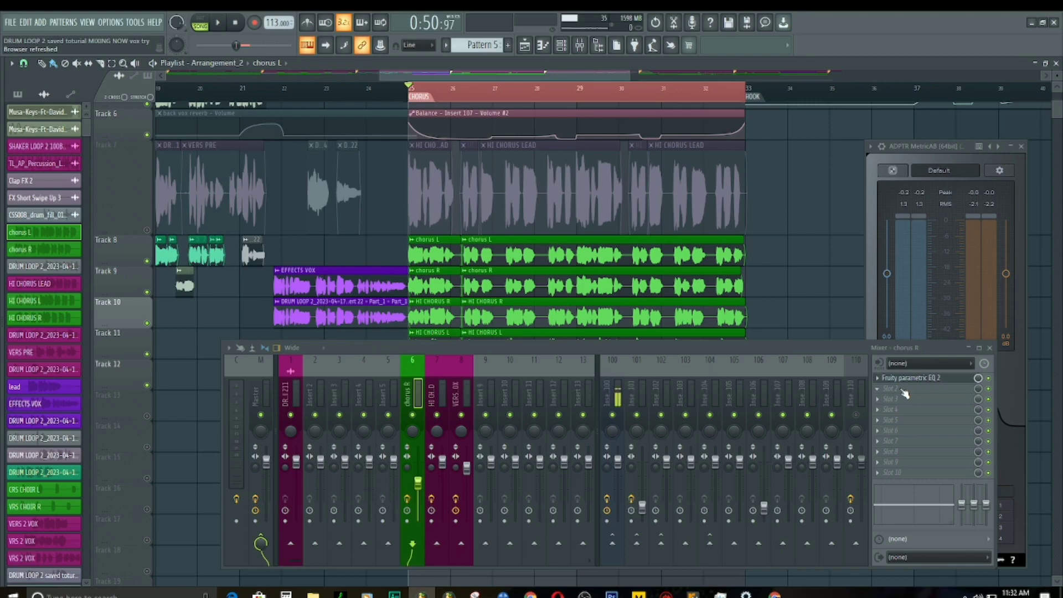
Load RVox Stereo in slot 2 of the chorus R insert and place its window clear of the mixer.
click(900, 391)
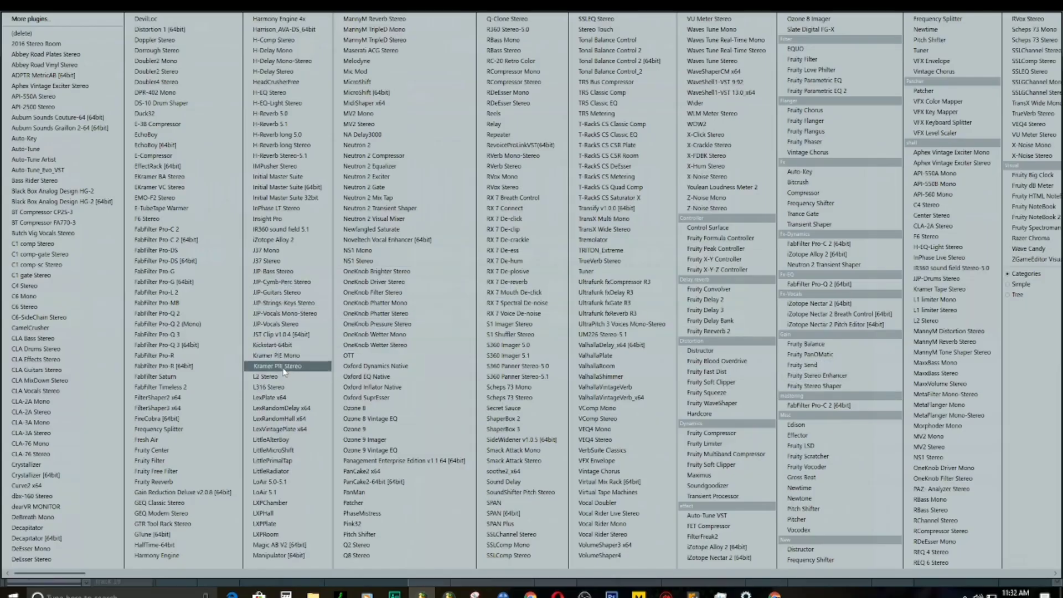
click(503, 187)
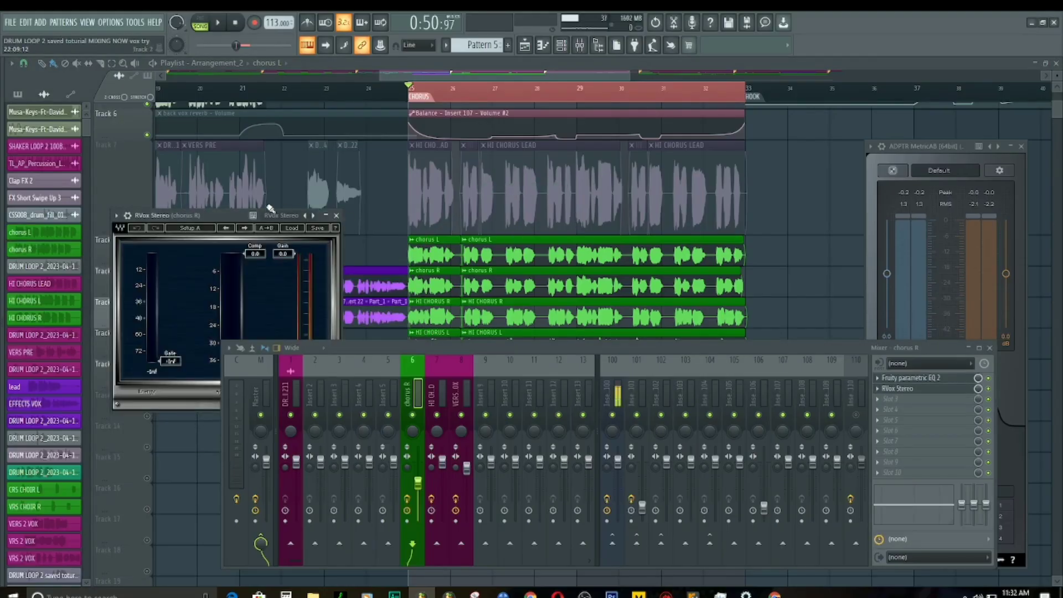
drag(218, 217, 697, 154)
scroll(536, 159, up, 3)
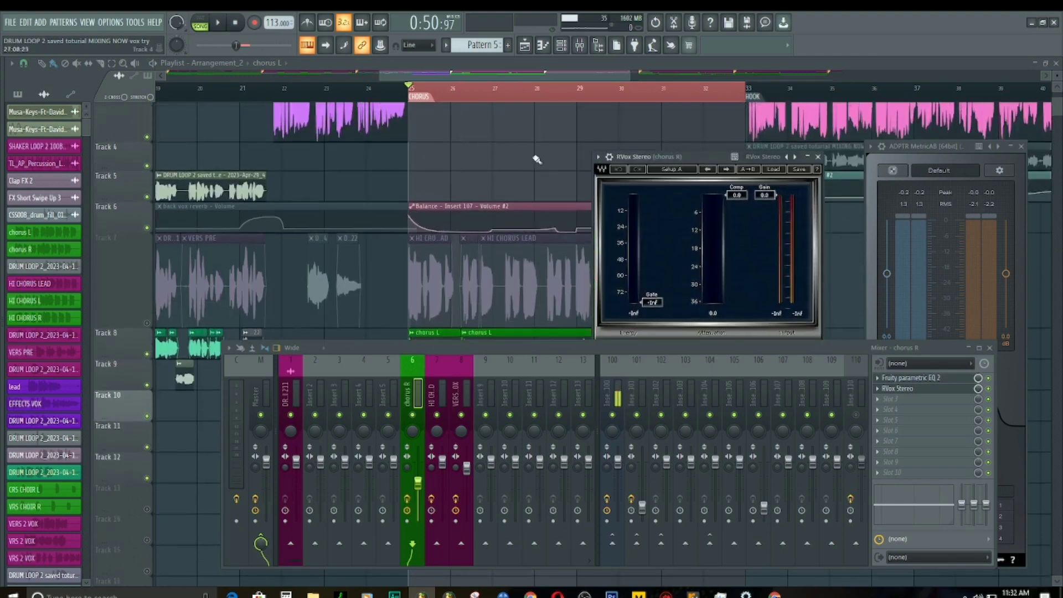
drag(690, 157, 685, 152)
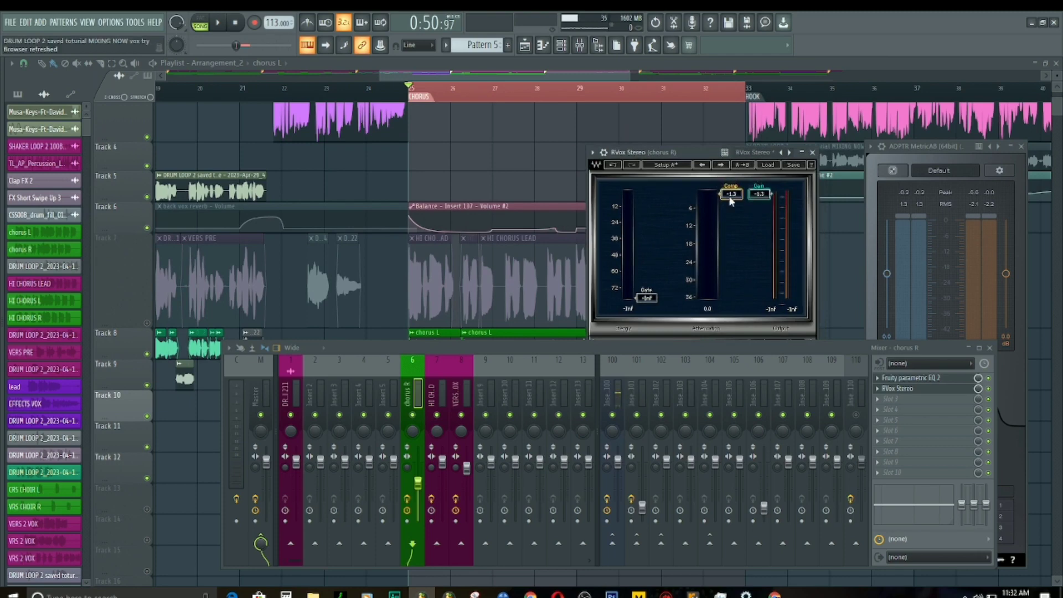
Set RVox compression to -9.1 dB and gain to -7.1 dB, auditioning the chorus backing vocals.
key(space)
drag(731, 200, 730, 219)
key(space)
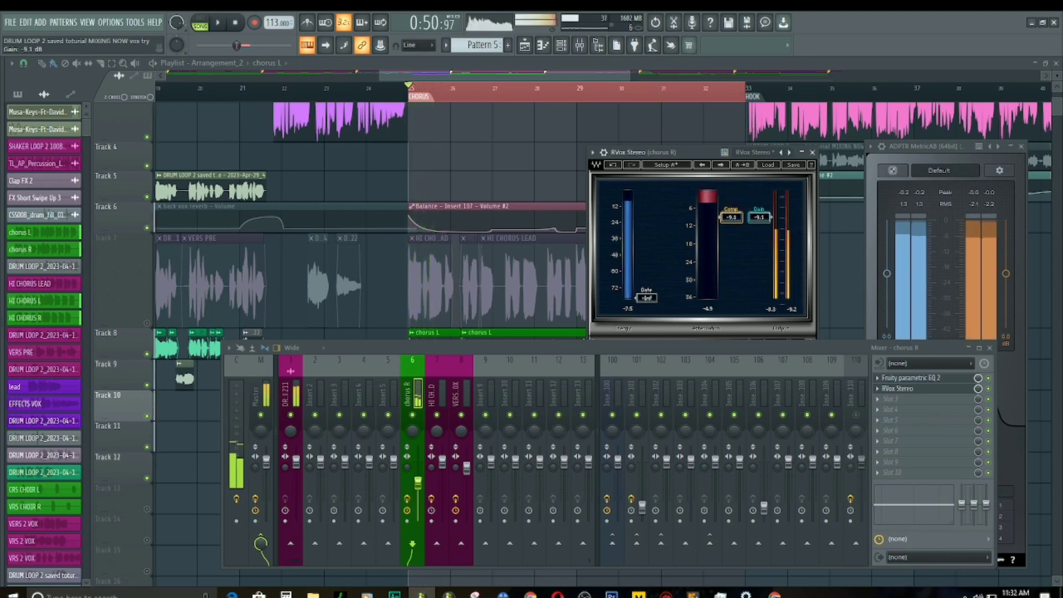
key(space)
key(space)
key(space)
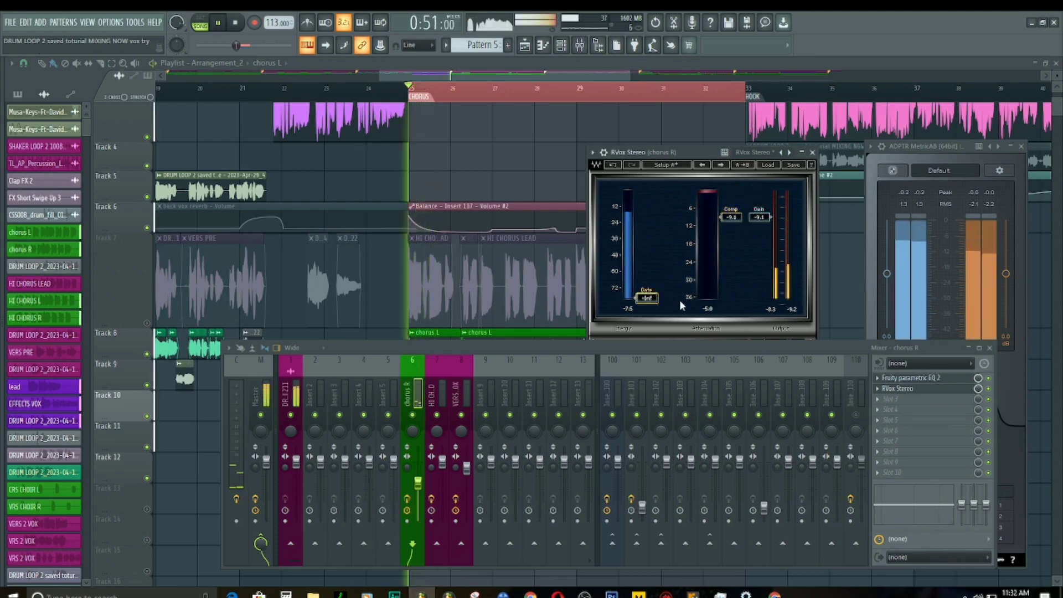
key(space)
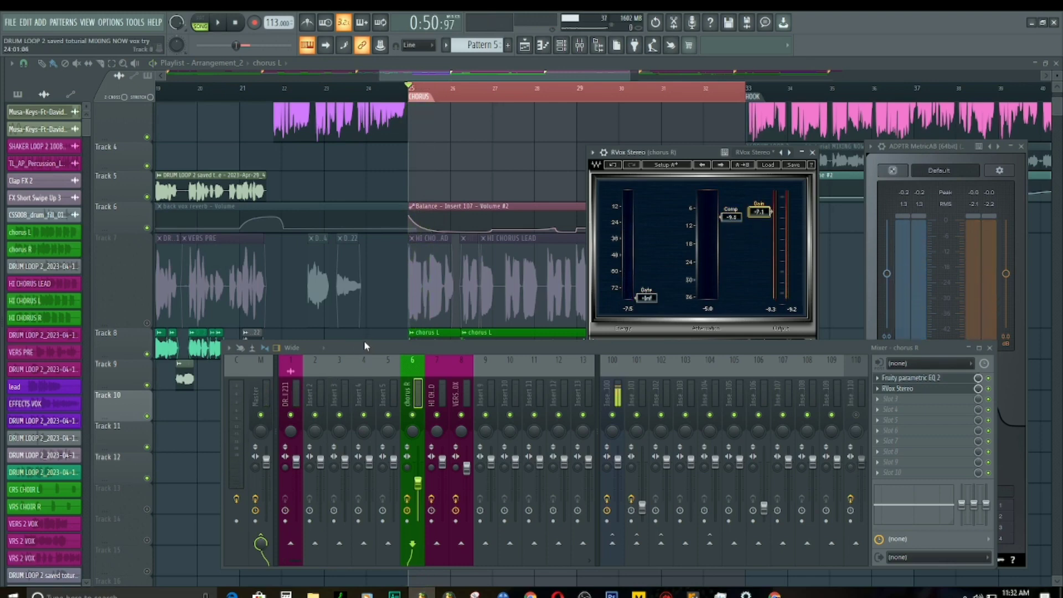
Enlarge the mixer view and compare the chorus backing vocals in playback with RVox bypassed and enabled.
drag(364, 342, 385, 323)
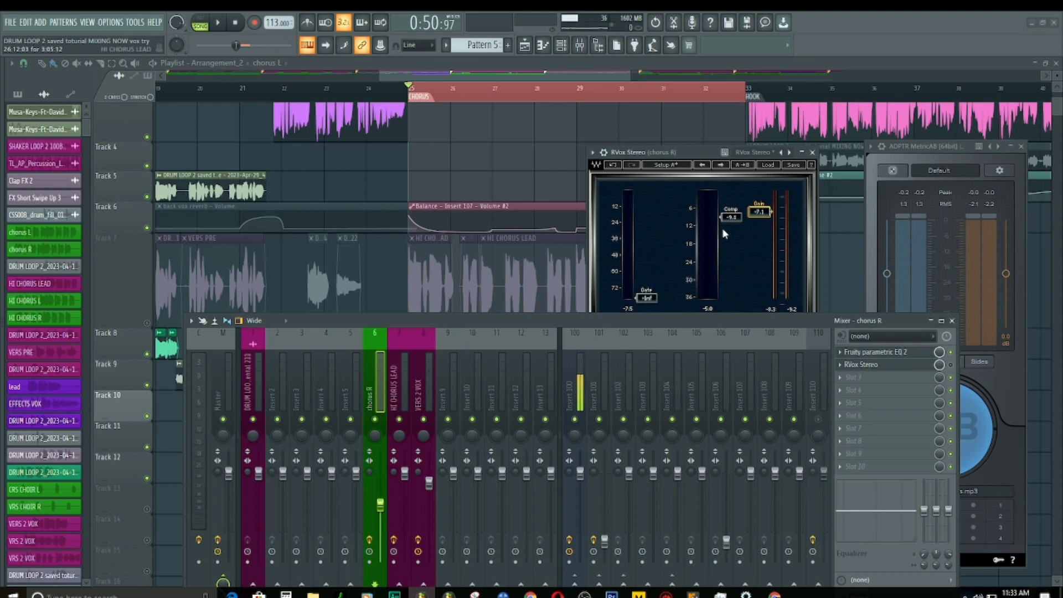
click(733, 218)
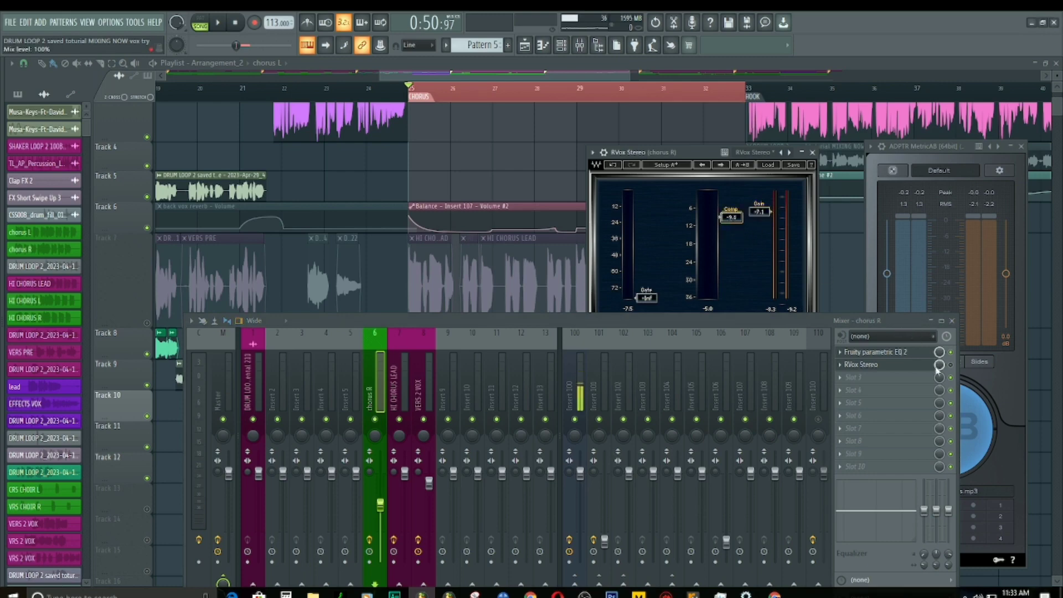
key(space)
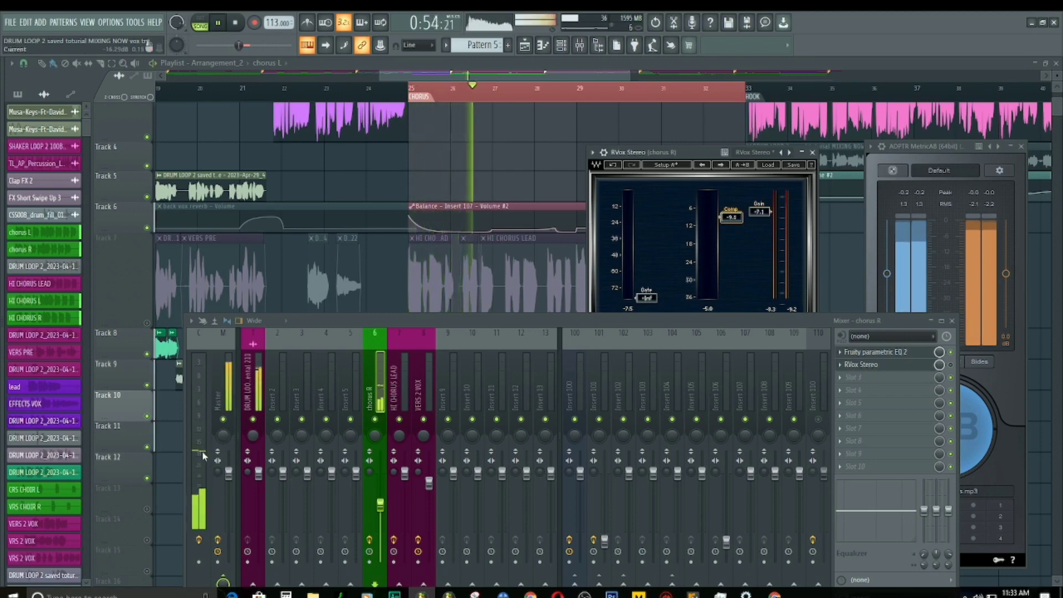
key(space)
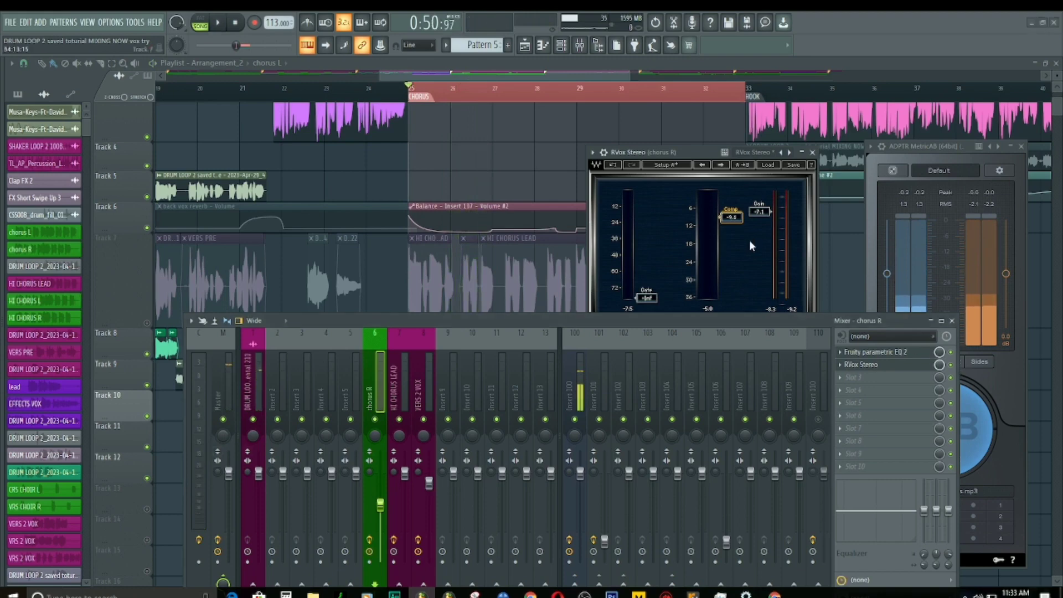
key(space)
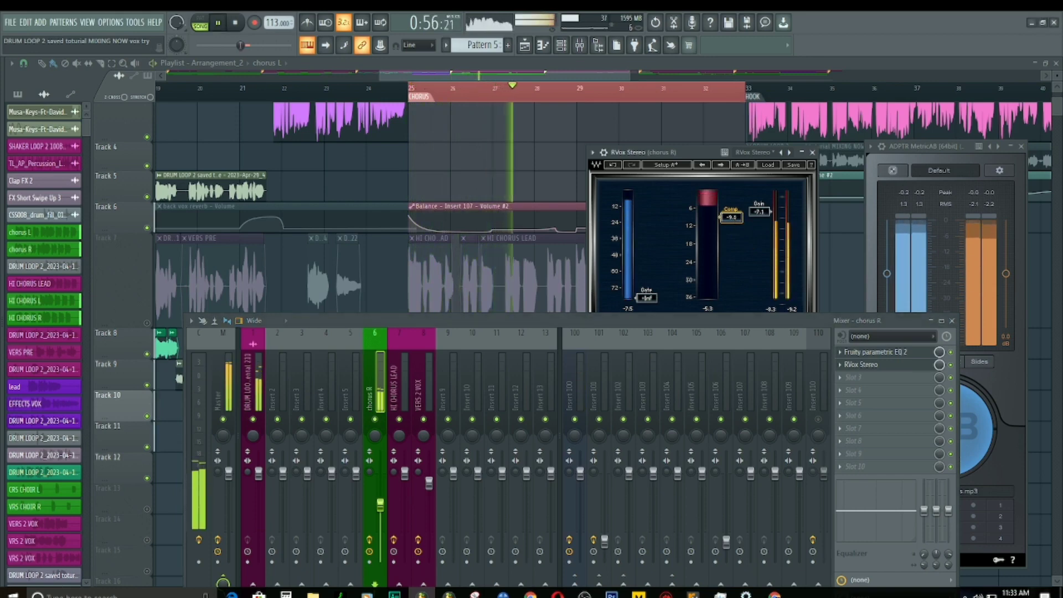
Deepen the RVox compression during chorus playback, settling on -10.8 dB.
drag(736, 220, 736, 231)
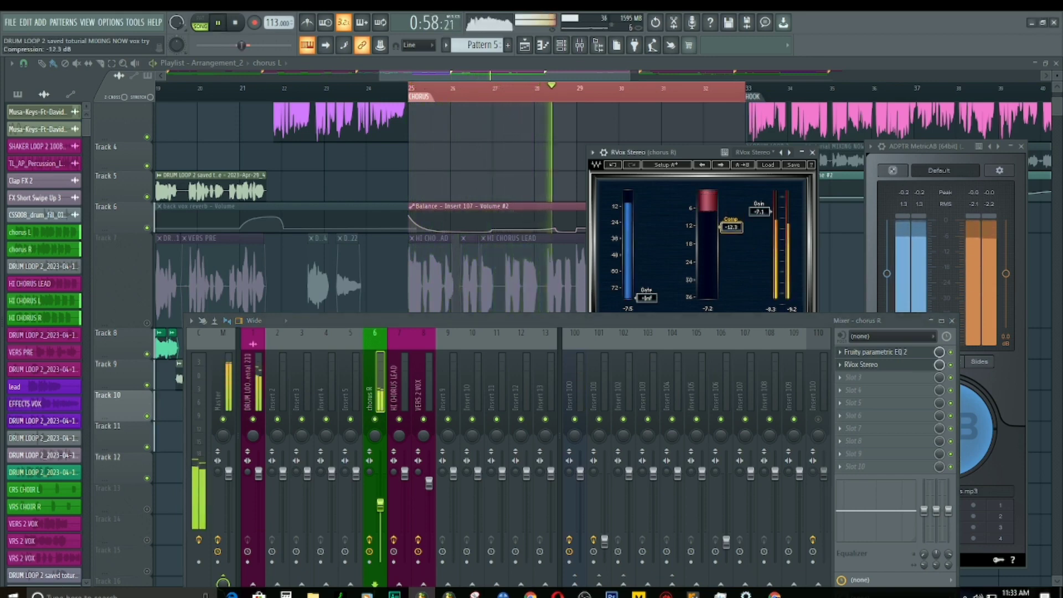
drag(730, 227, 731, 222)
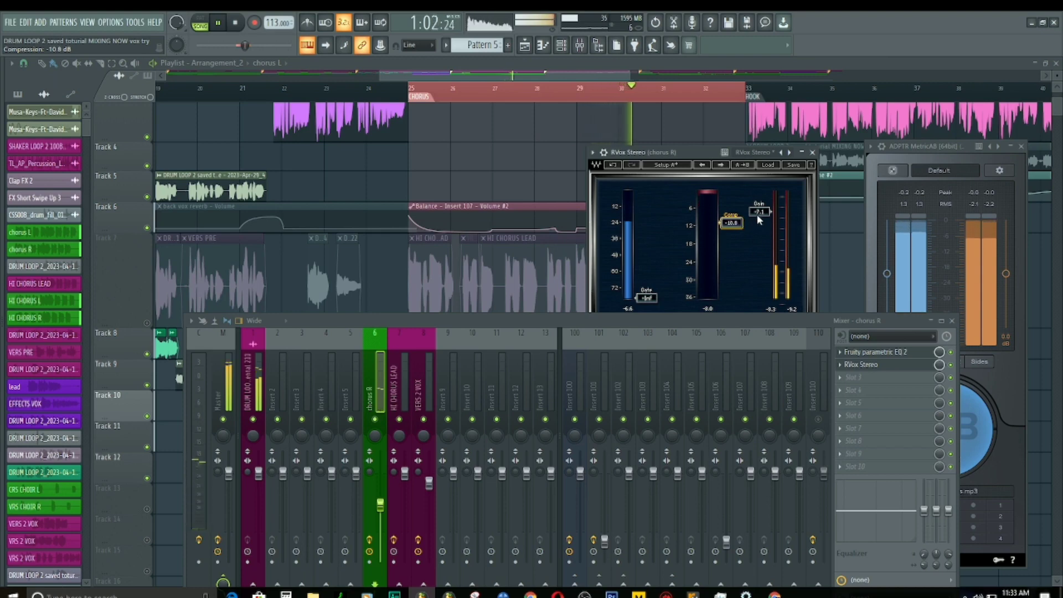
key(space)
Raise the RVox gain to about -5.8 dB, auditioning the chorus backing vocals between adjustments.
drag(770, 212, 771, 209)
key(space)
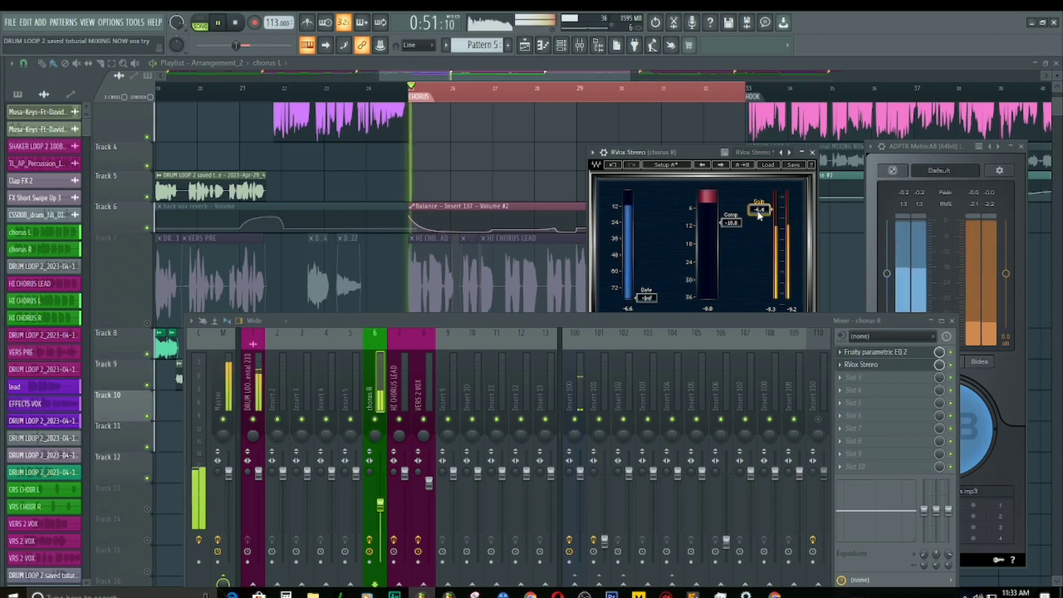
key(space)
key(space)
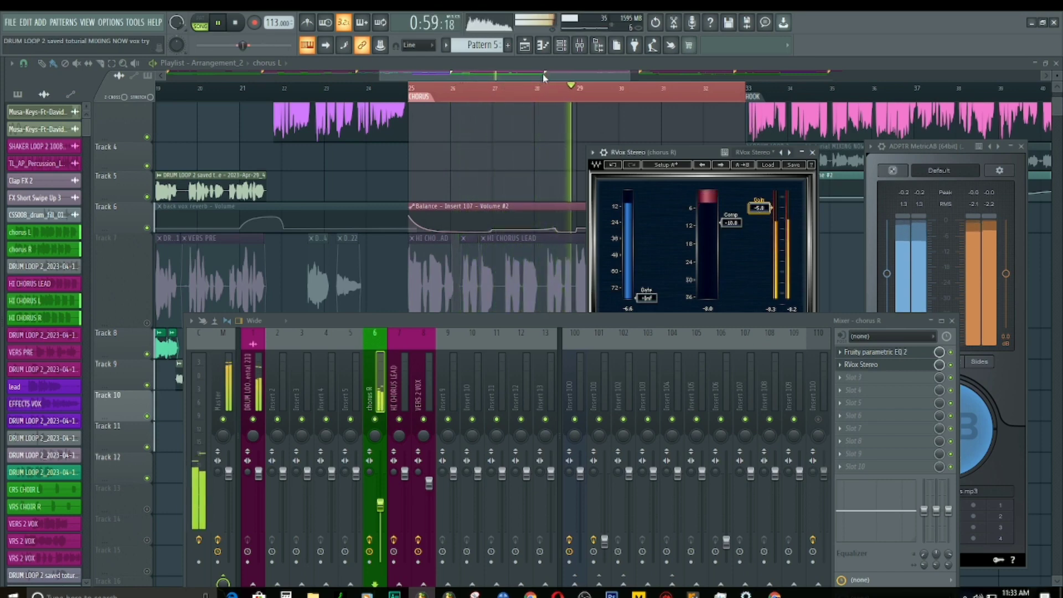
key(space)
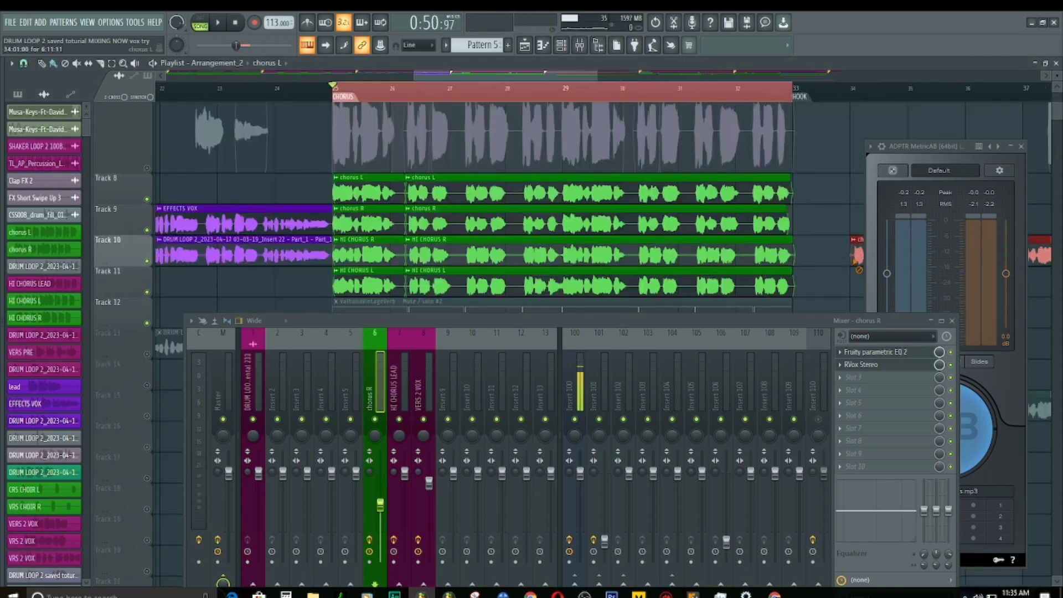
Delete the red clip after the chorus on Track 10 and move the mixer down to uncover all four backing vocal tracks.
drag(859, 269, 845, 267)
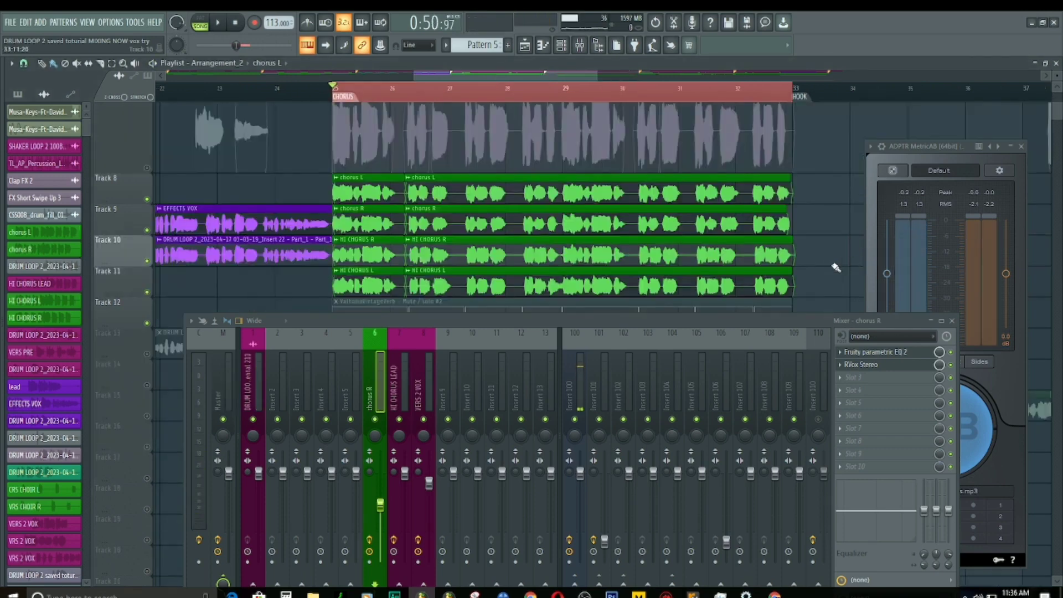
ctrl+scroll(503, 174, up, 3)
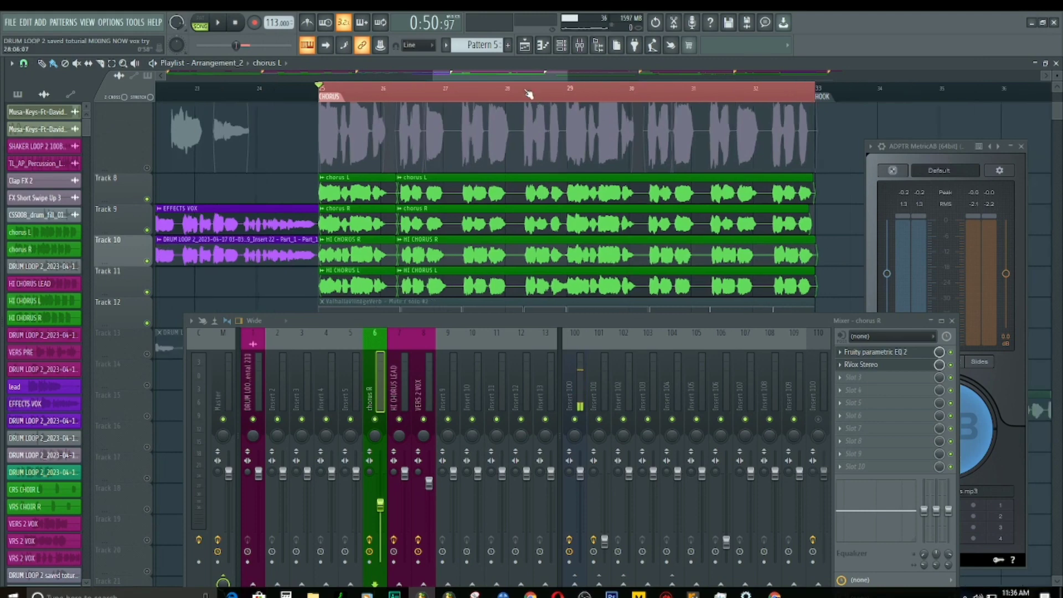
scroll(503, 174, down, 1)
scroll(503, 174, down, 1)
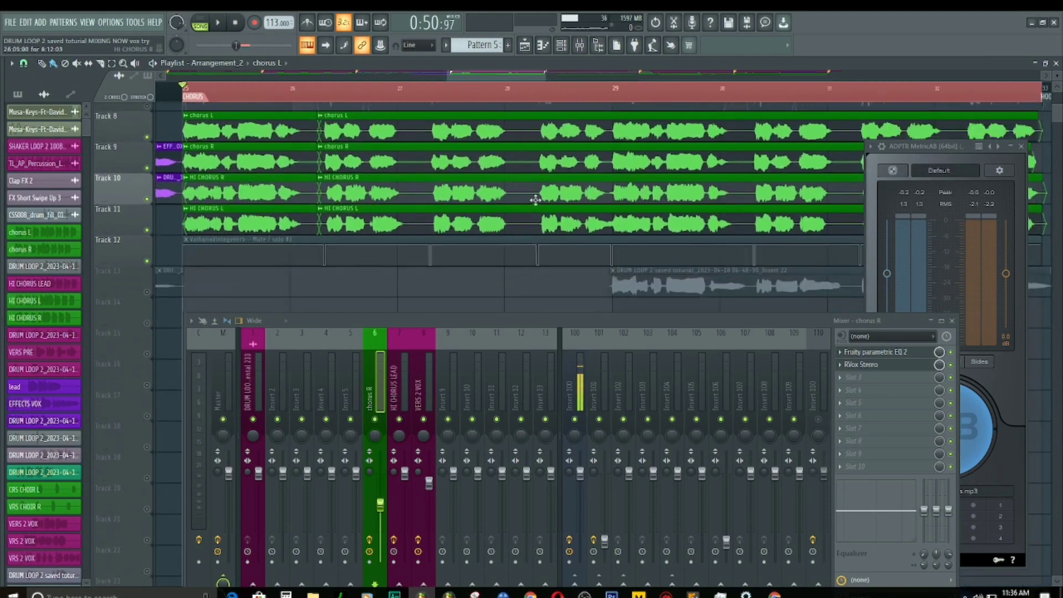
scroll(535, 200, up, 3)
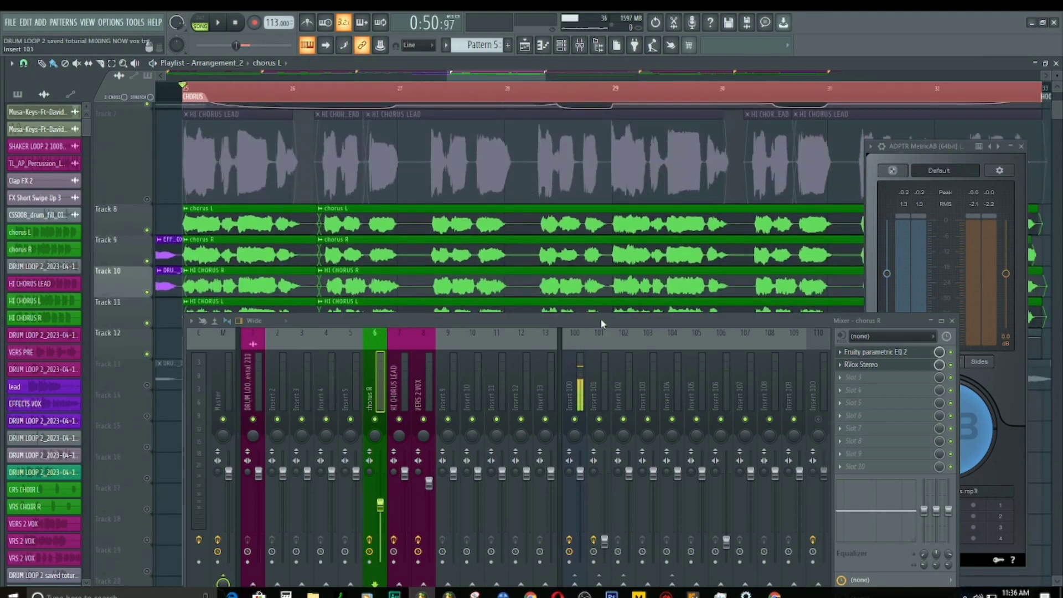
drag(600, 320, 595, 362)
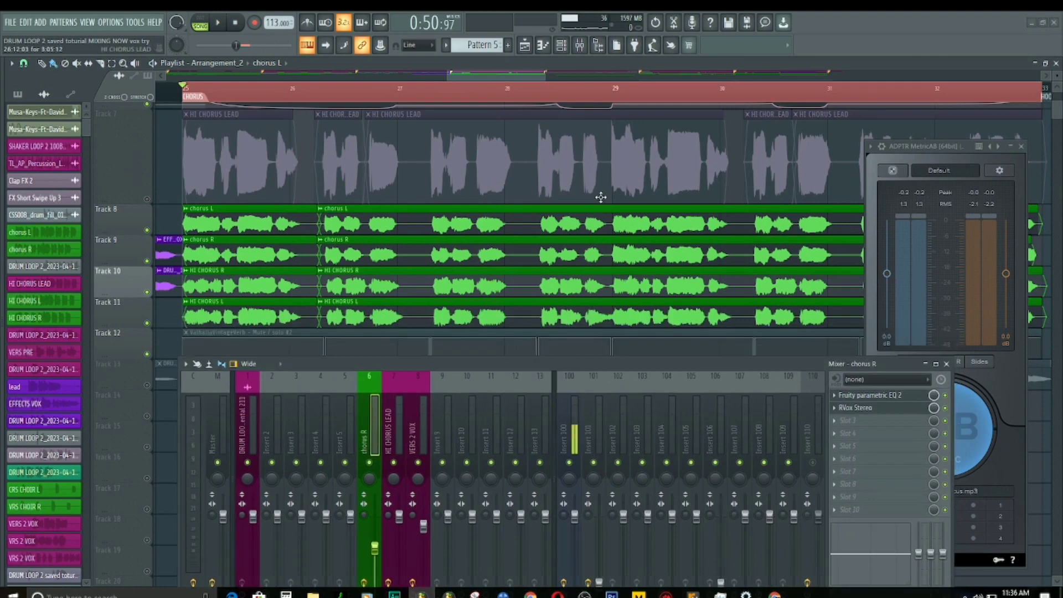
Examine the backing vocal clips against the muted lead up close, playing the opening of the chorus.
scroll(475, 95, down, 1)
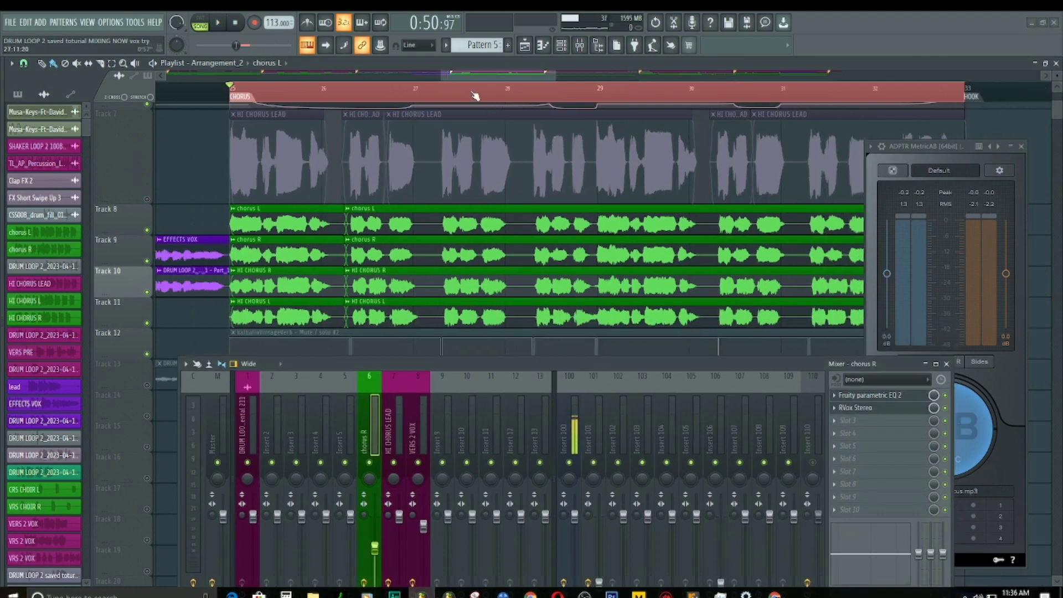
scroll(426, 119, up, 4)
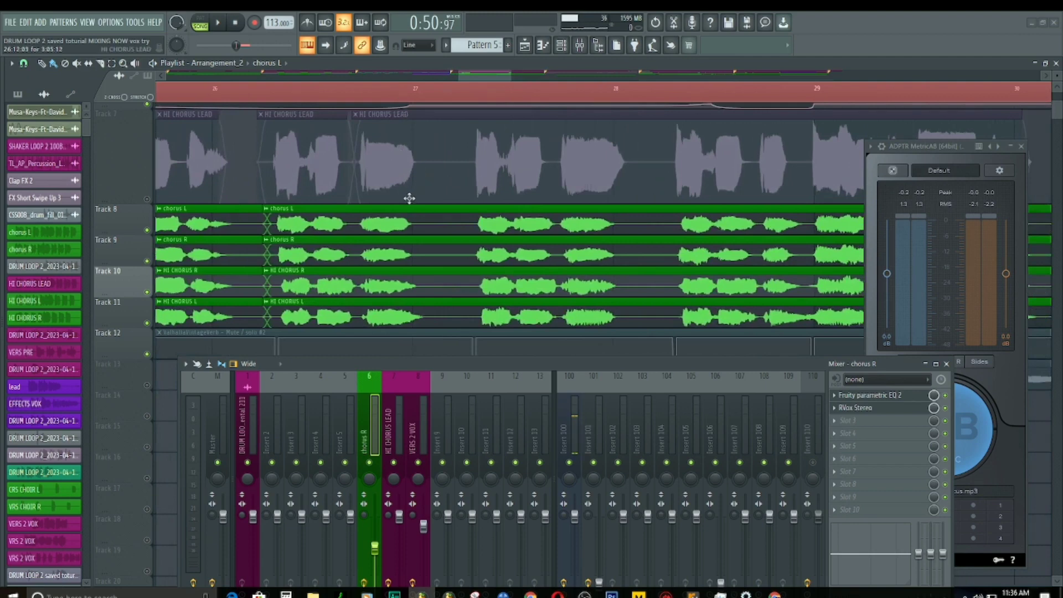
key(space)
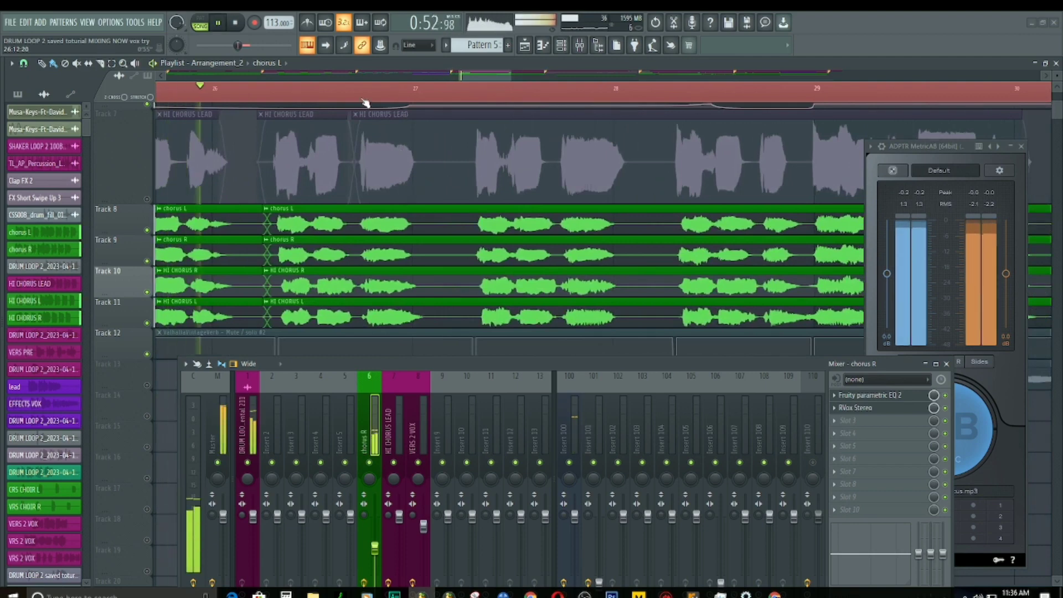
key(space)
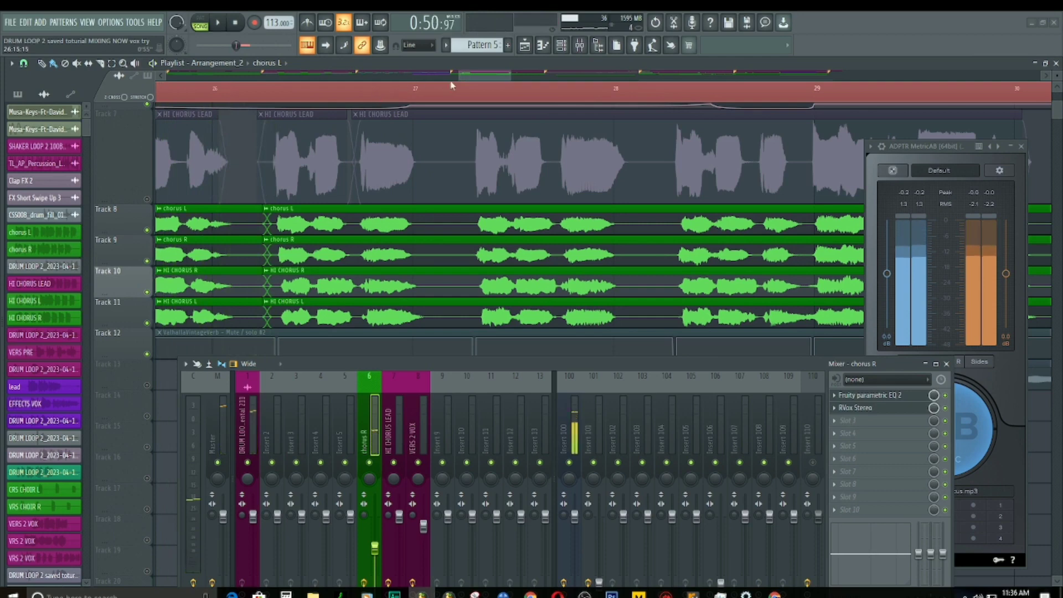
drag(473, 79, 456, 78)
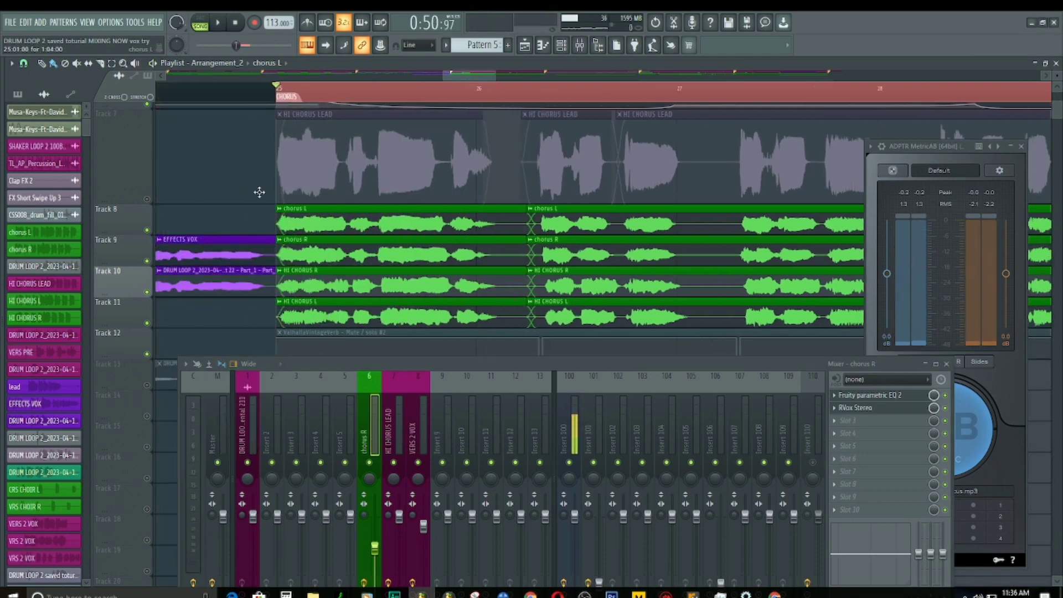
Adjust the playlist snap and trim the first HI CHORUS L and HI CHORUS R clips to end with the lead phrase just past bar 26.
click(22, 65)
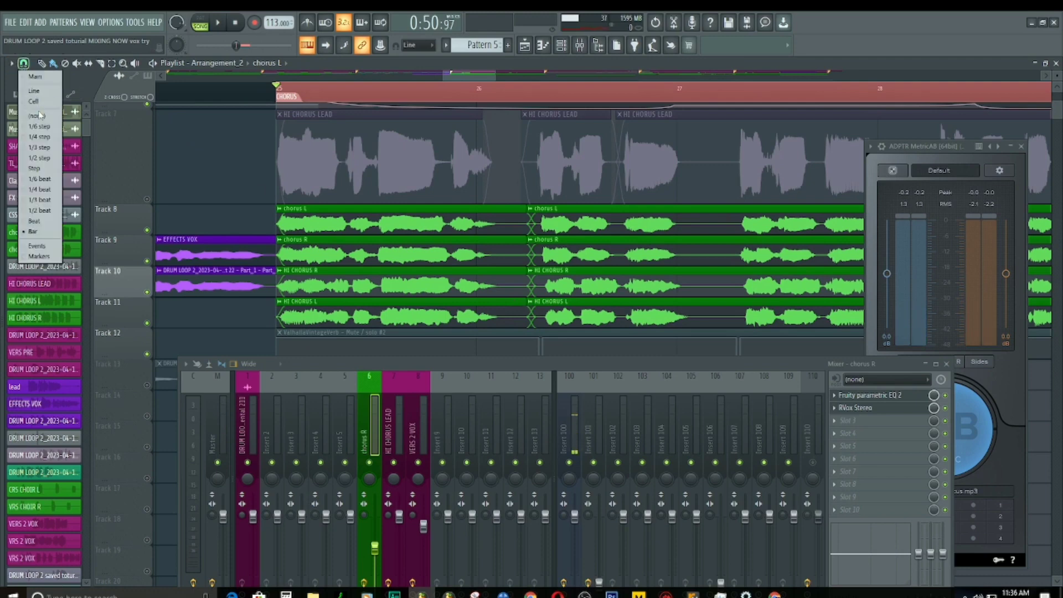
click(33, 231)
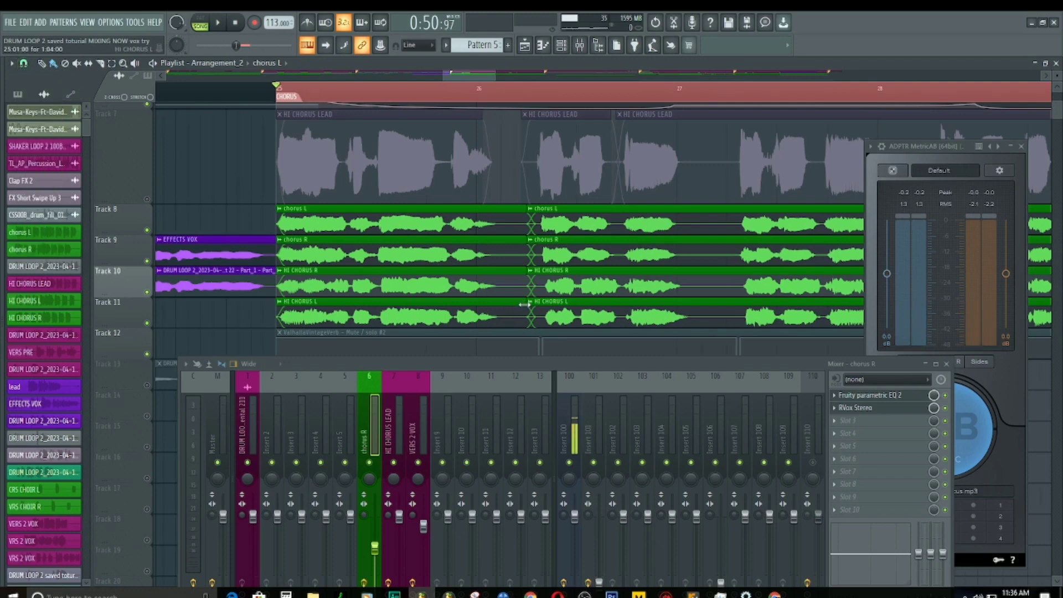
drag(523, 304, 497, 300)
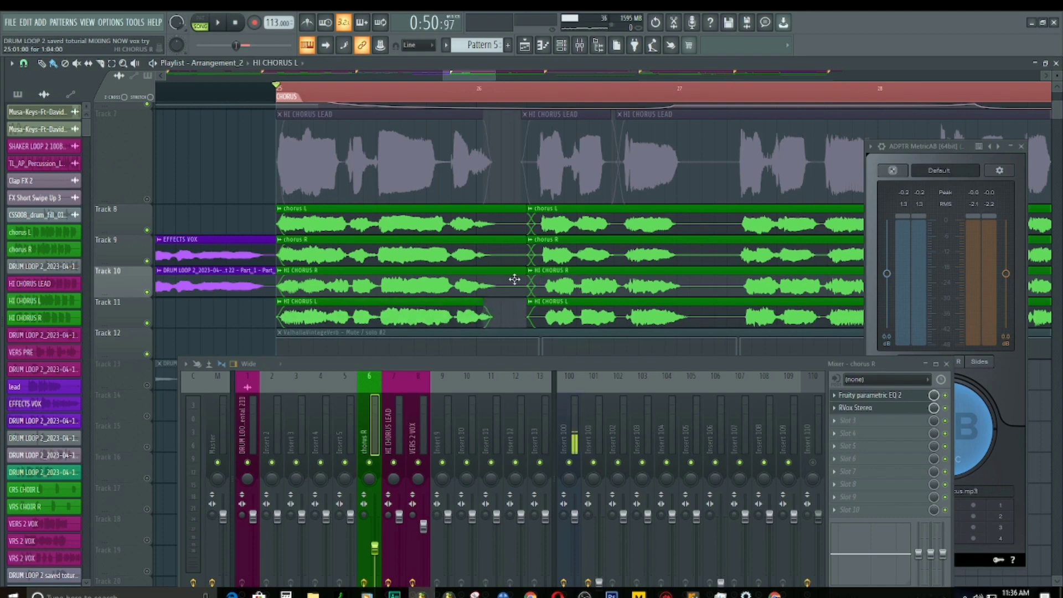
drag(524, 273, 482, 277)
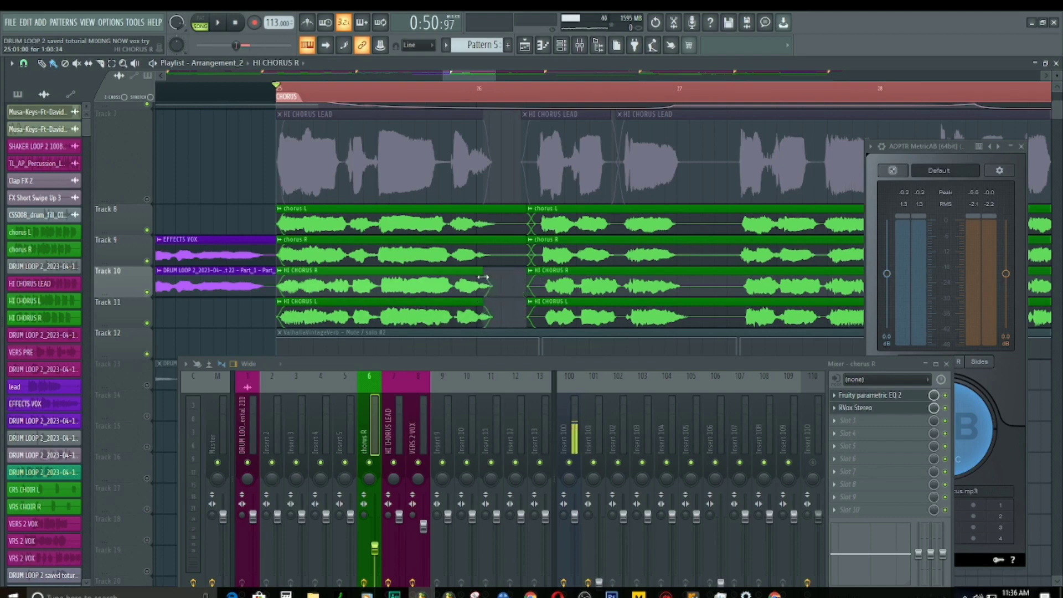
Trim the first chorus R and chorus L clips to end with the lead phrase just past bar 26, auditioning the result.
drag(524, 239, 512, 239)
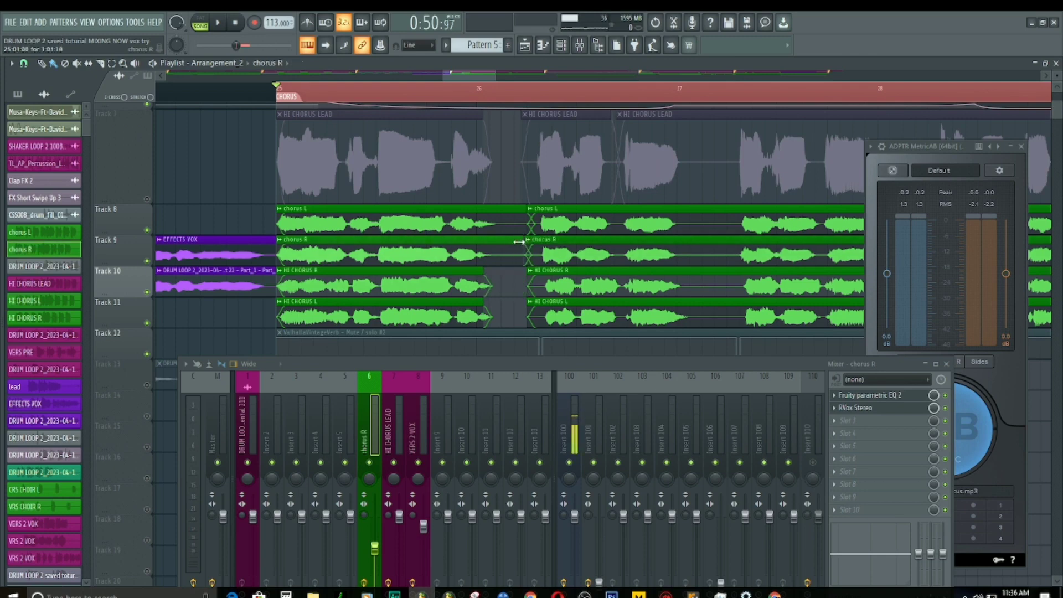
drag(518, 242, 487, 241)
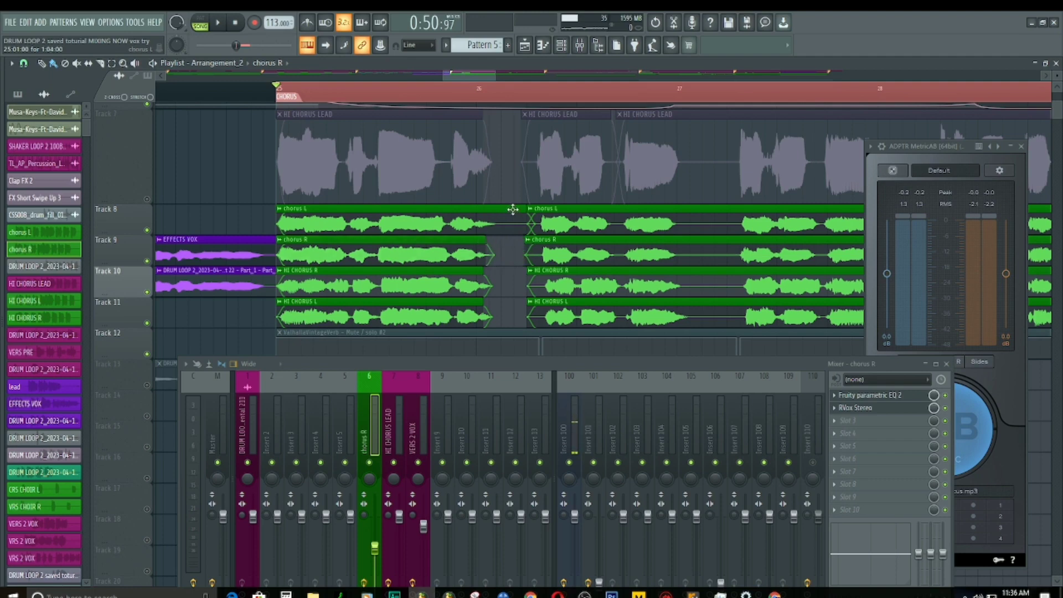
drag(524, 209, 490, 216)
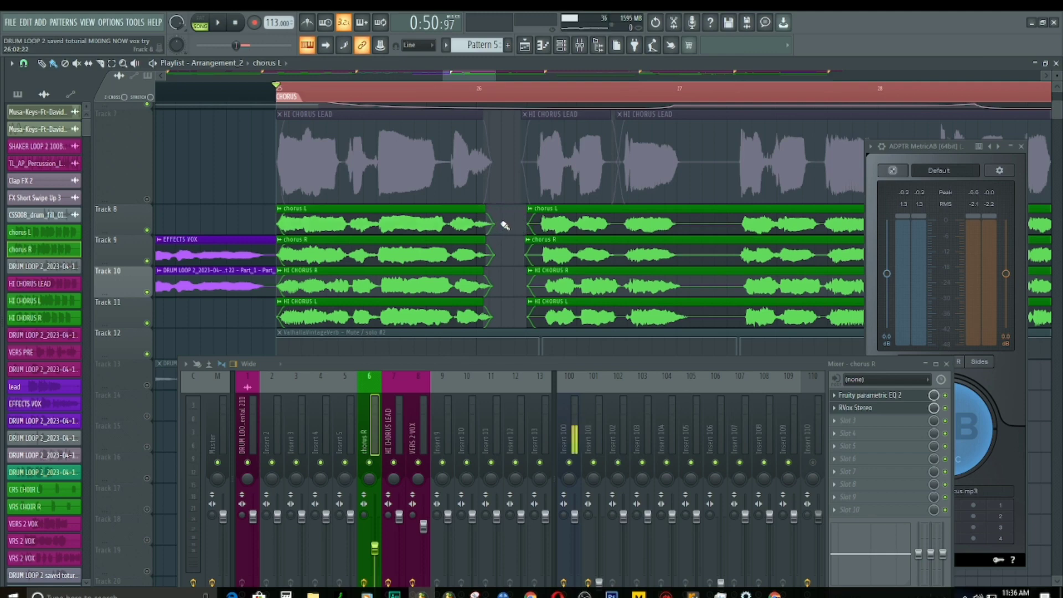
key(space)
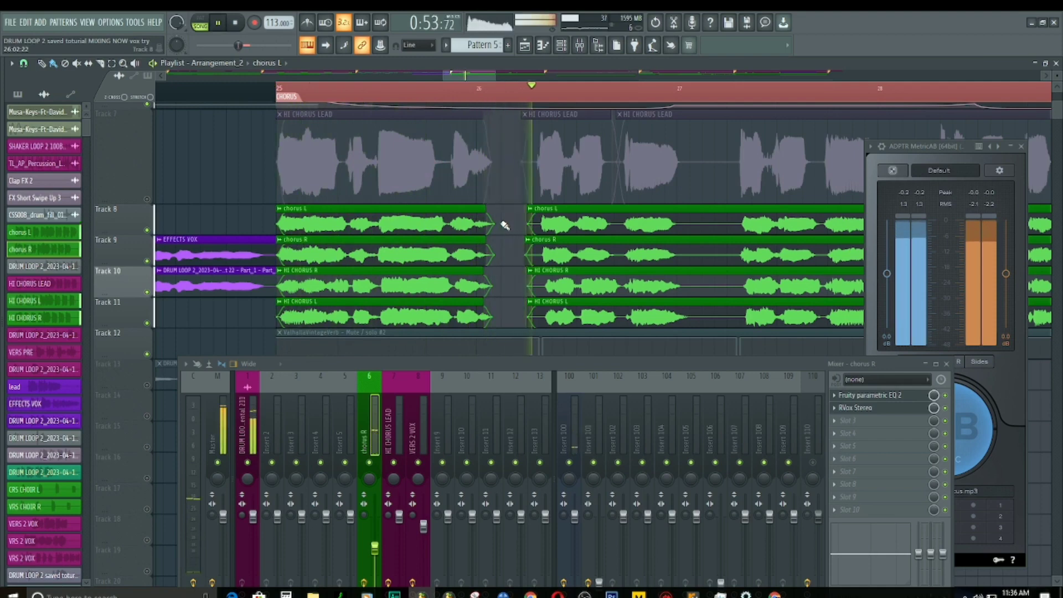
key(space)
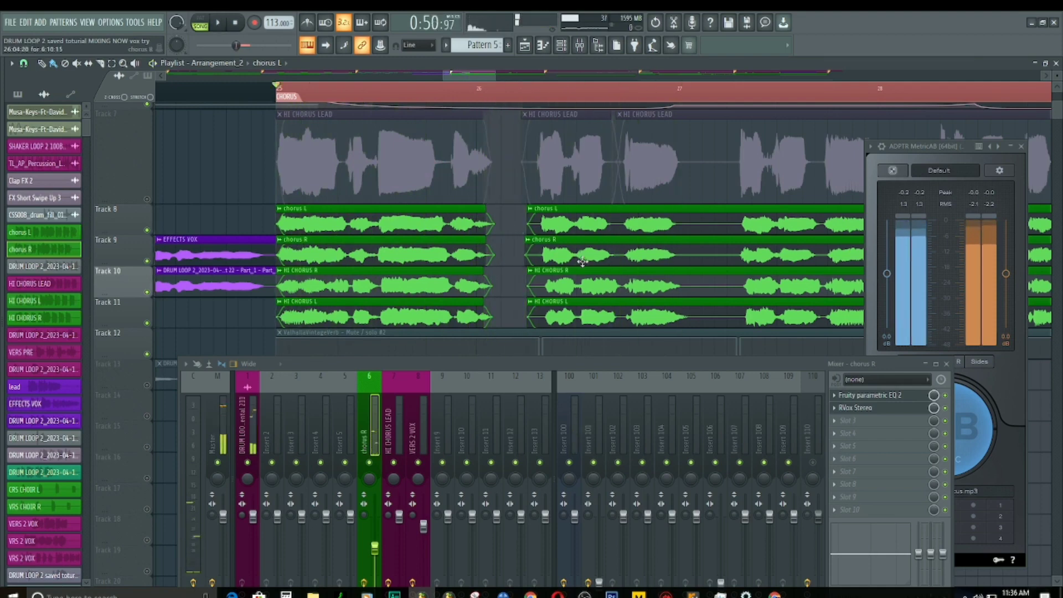
Audition the four backing vocal tracks across the chorus with the lead muted.
scroll(494, 100, down, 4)
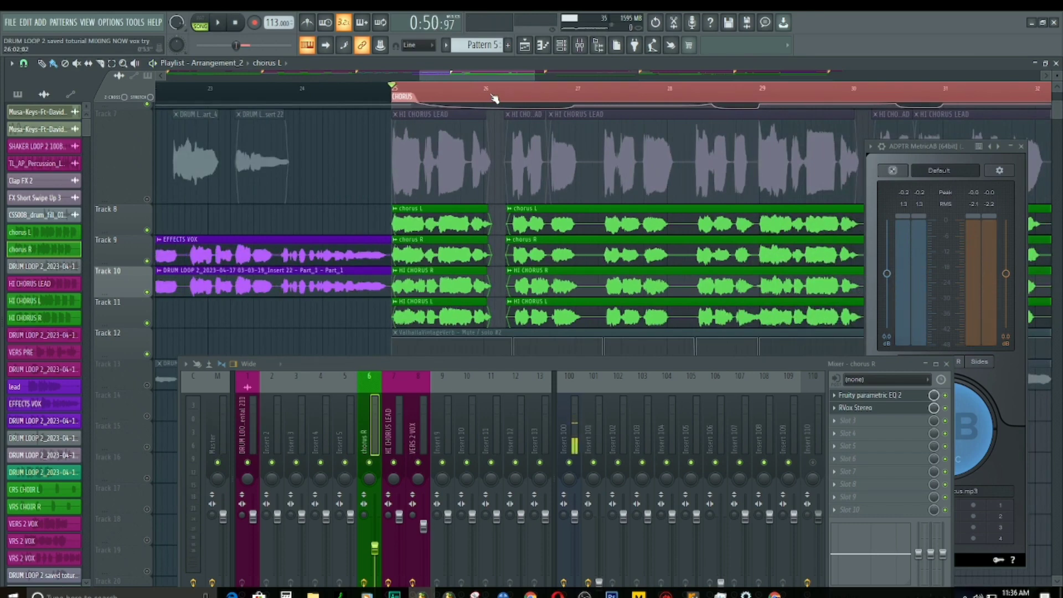
key(space)
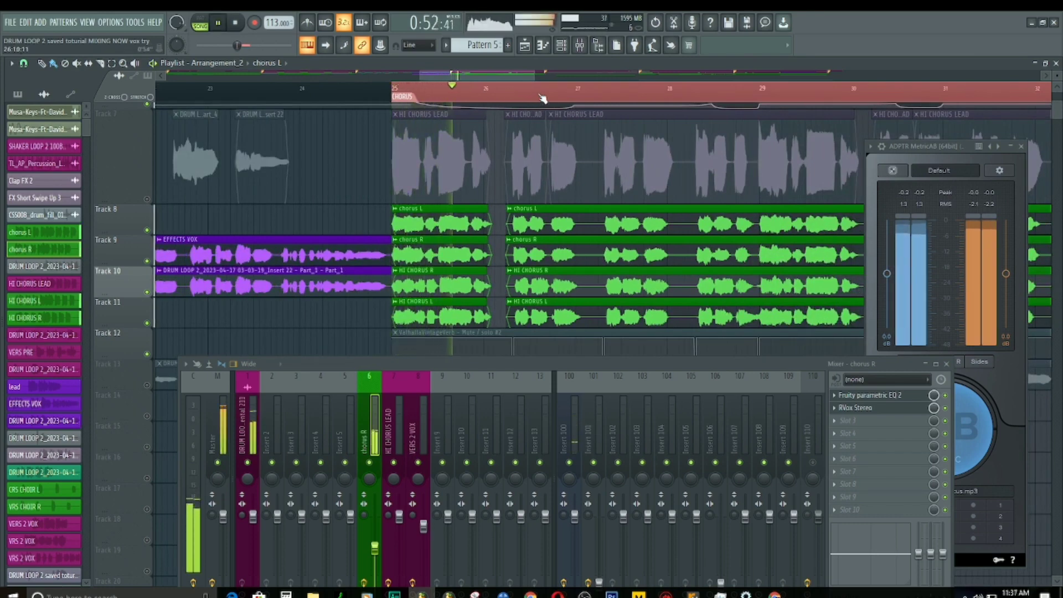
scroll(543, 99, down, 2)
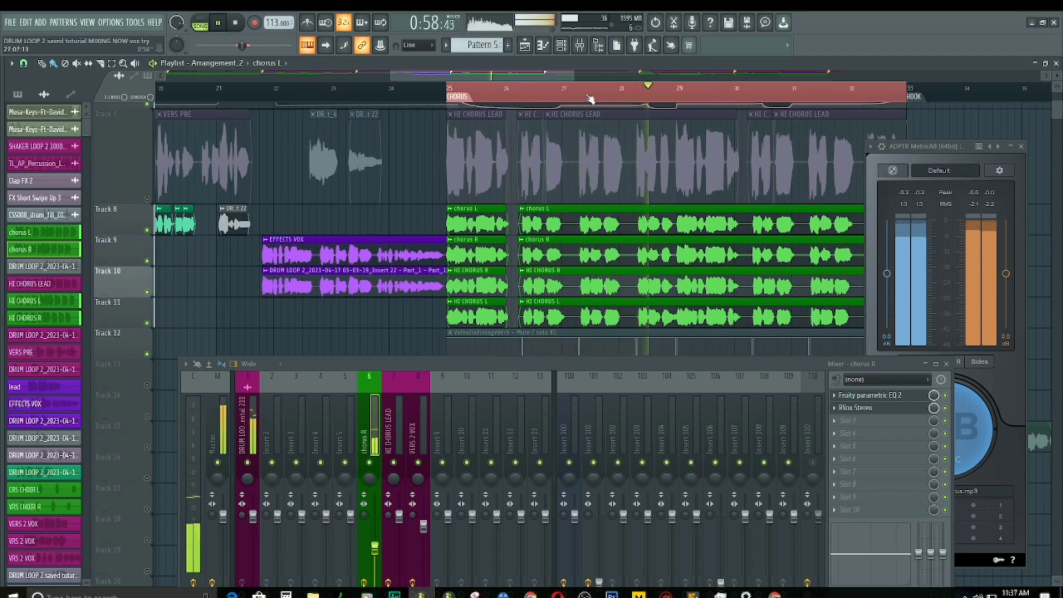
scroll(596, 97, down, 2)
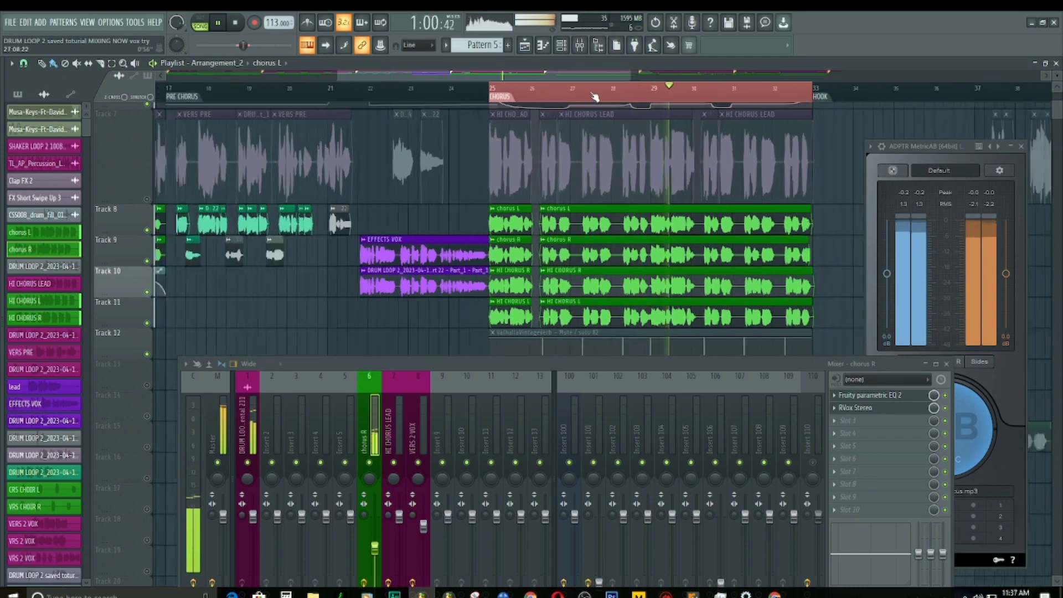
key(space)
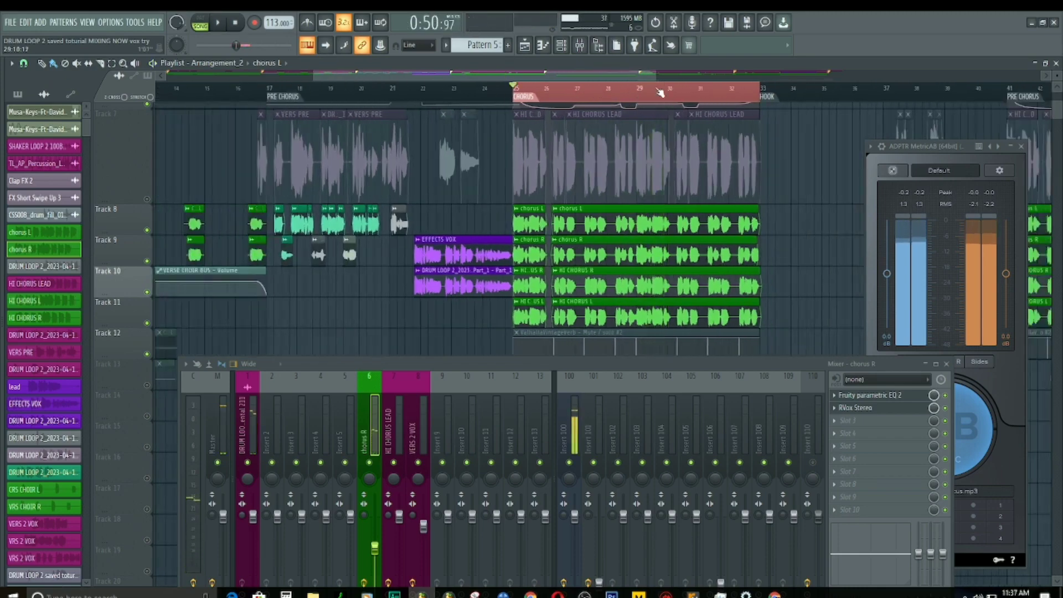
scroll(664, 102, up, 2)
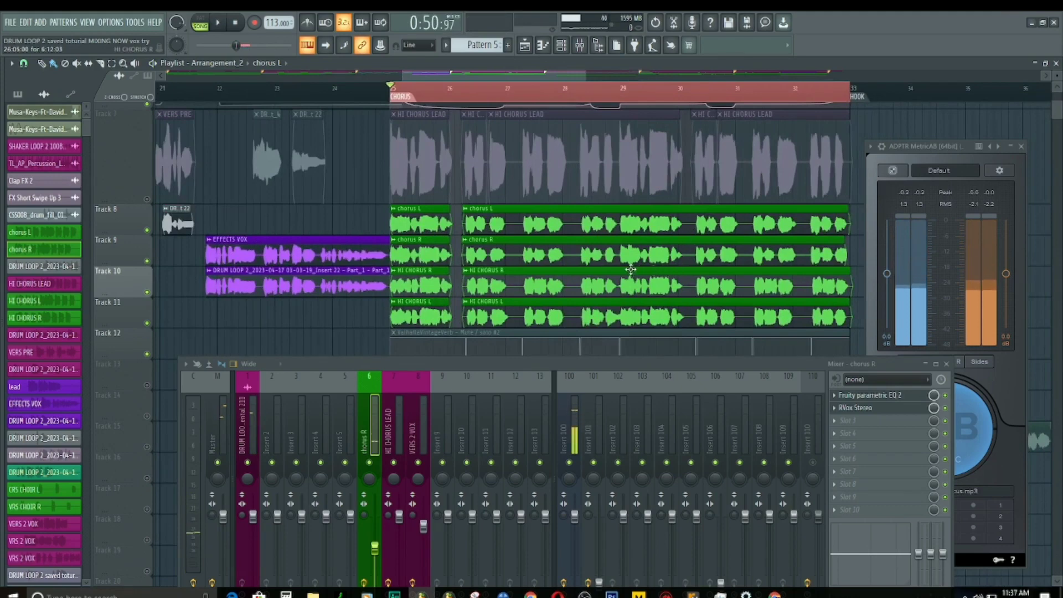
scroll(540, 254, down, 1)
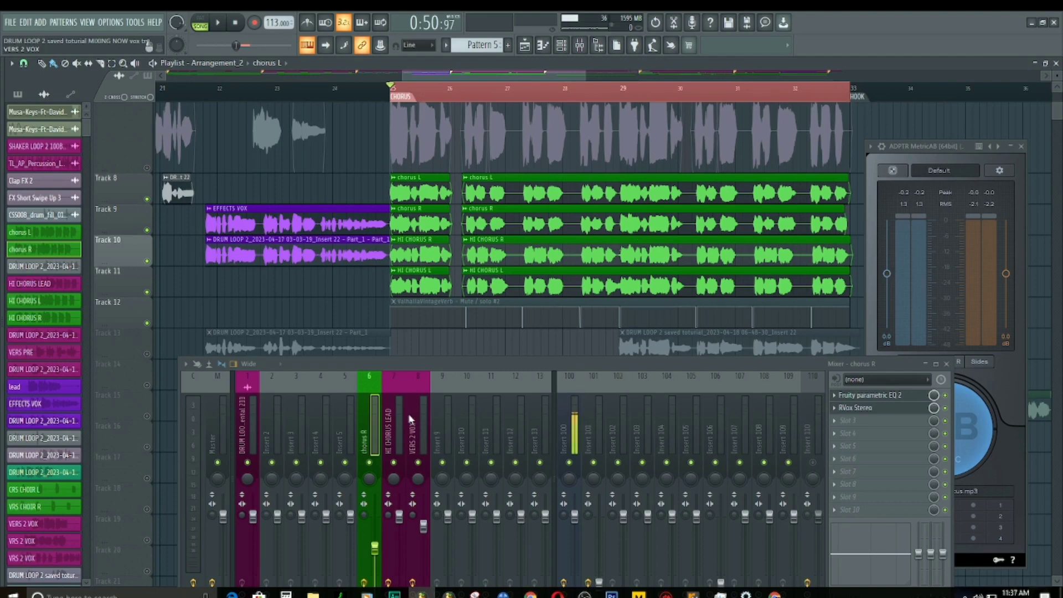
scroll(498, 158, up, 1)
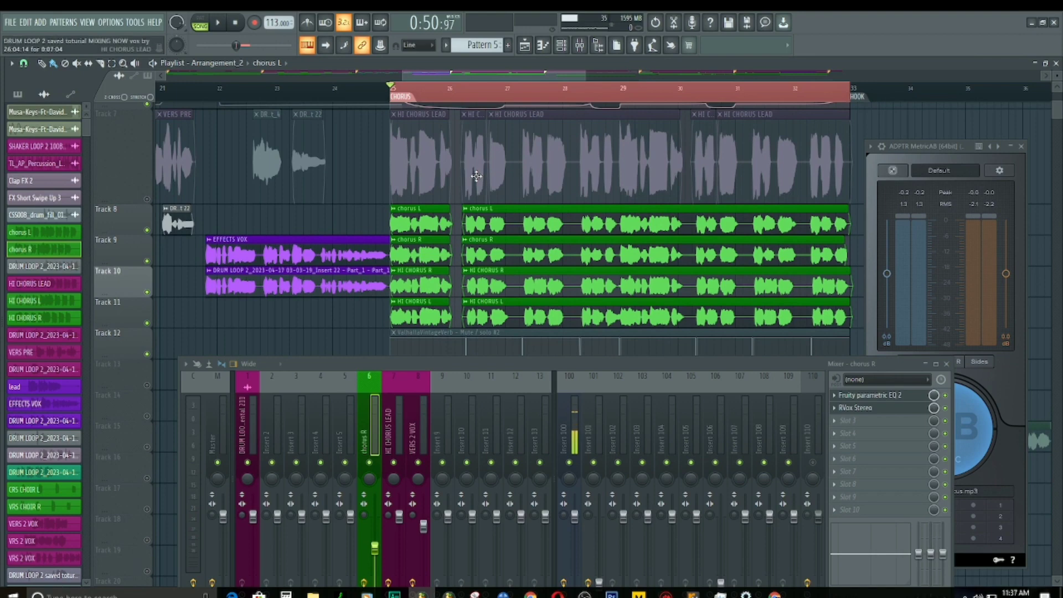
key(space)
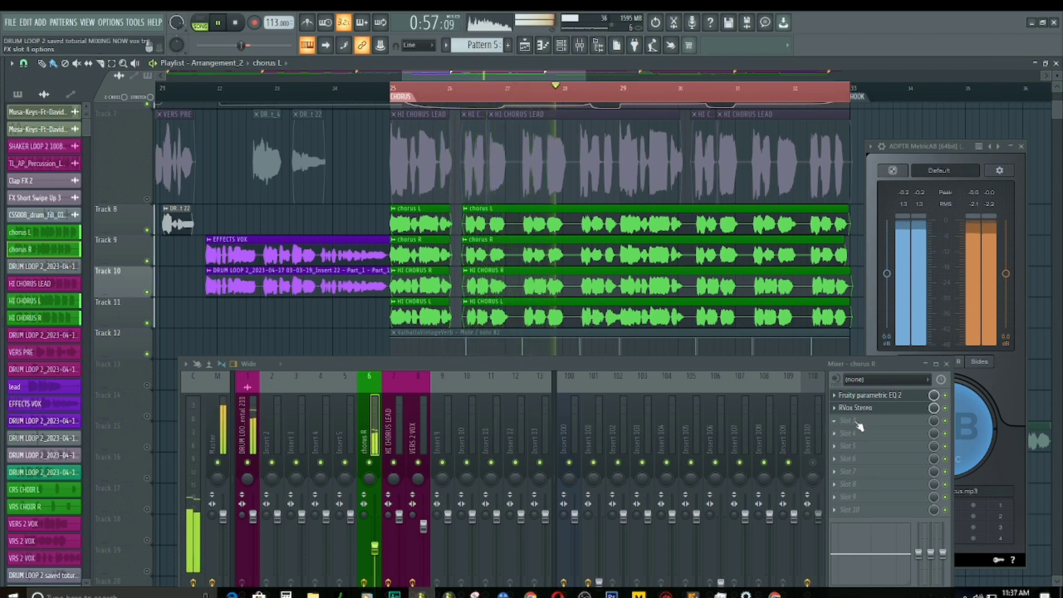
key(space)
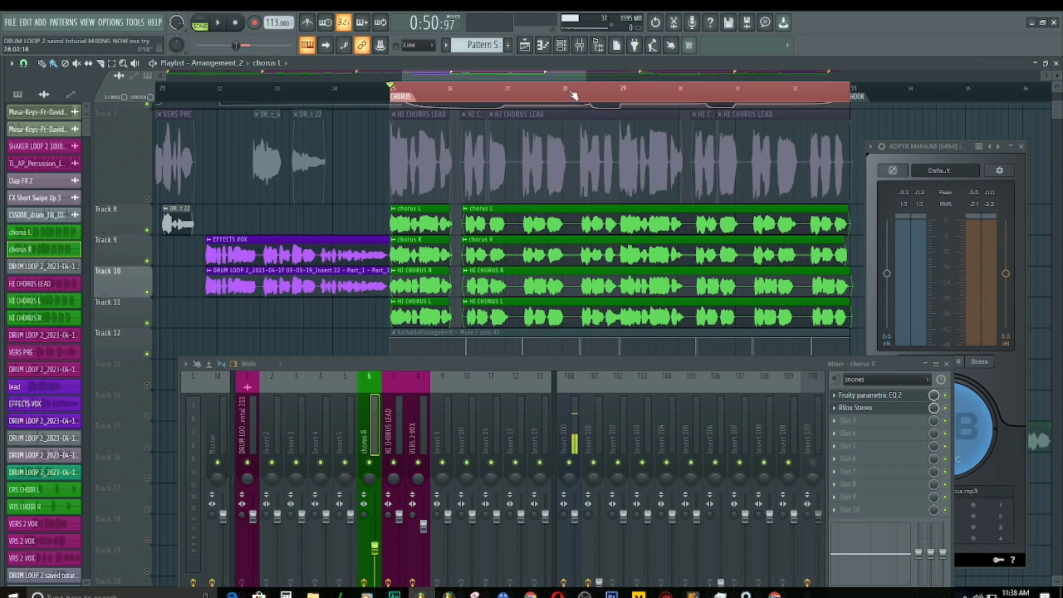
Unmute the chorus lead on Track 7 and play it together with the backing vocals.
scroll(573, 94, down, 2)
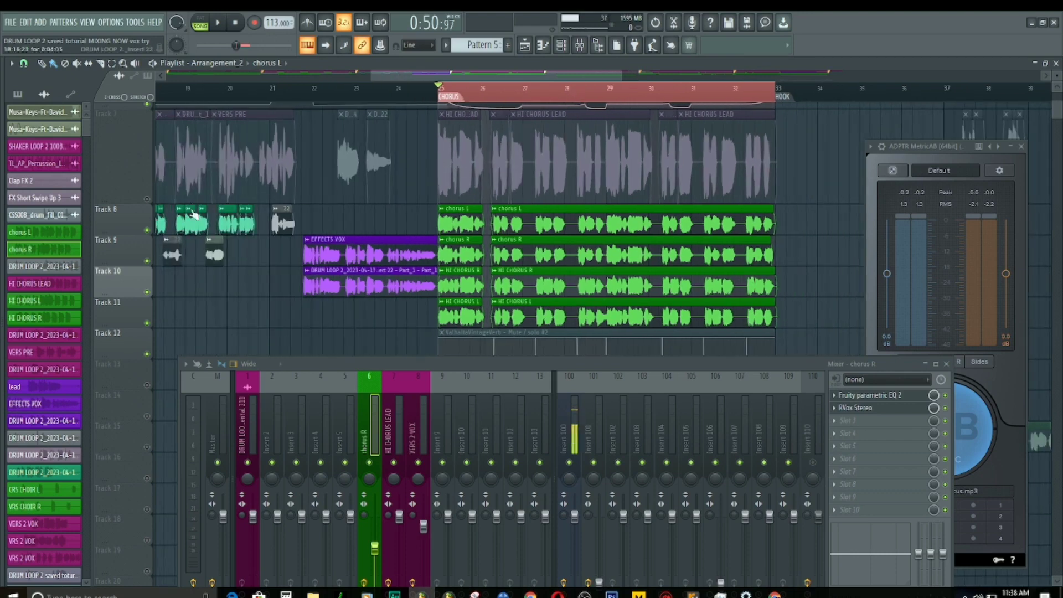
click(147, 199)
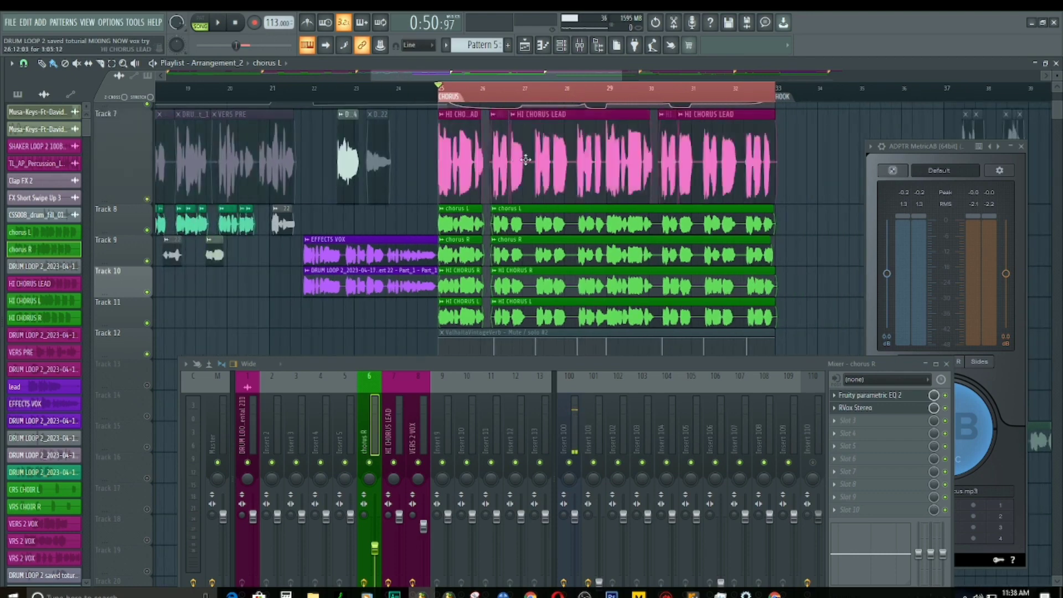
scroll(525, 159, up, 2)
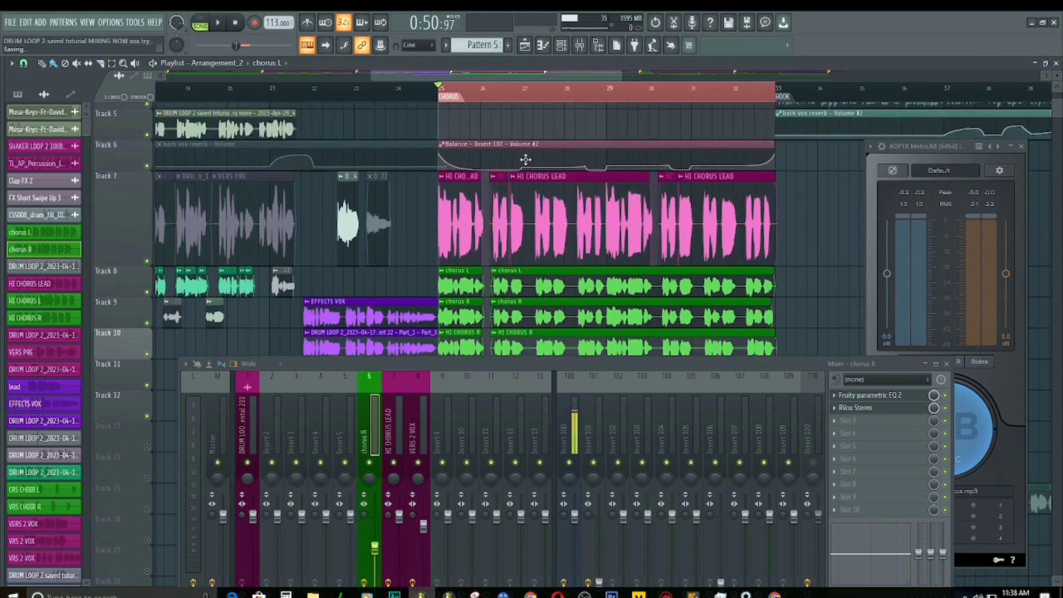
mouse_move(526, 164)
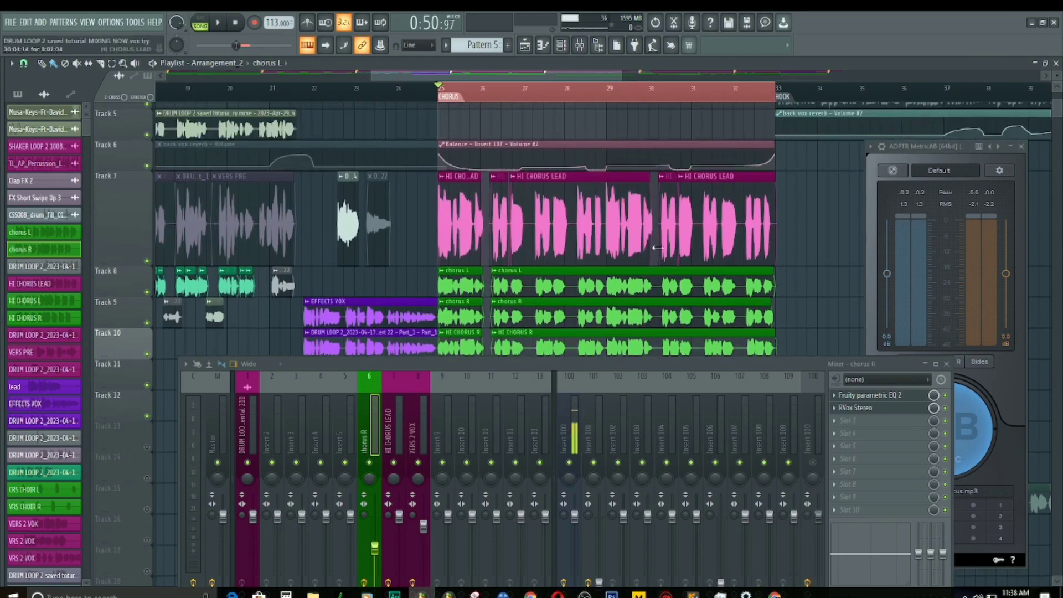
scroll(658, 248, up, 1)
scroll(564, 236, down, 2)
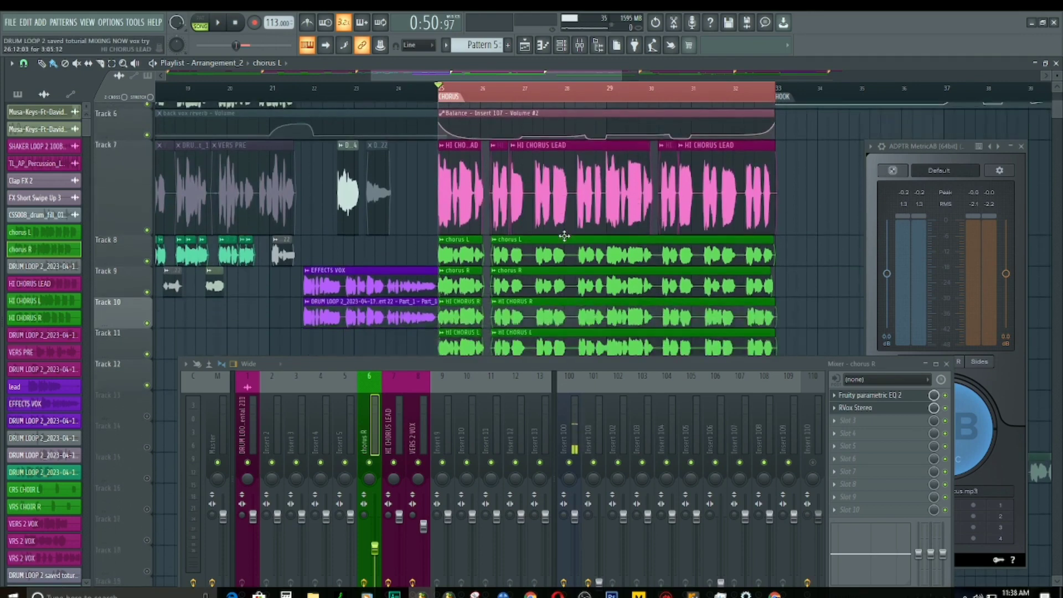
scroll(564, 236, up, 4)
key(space)
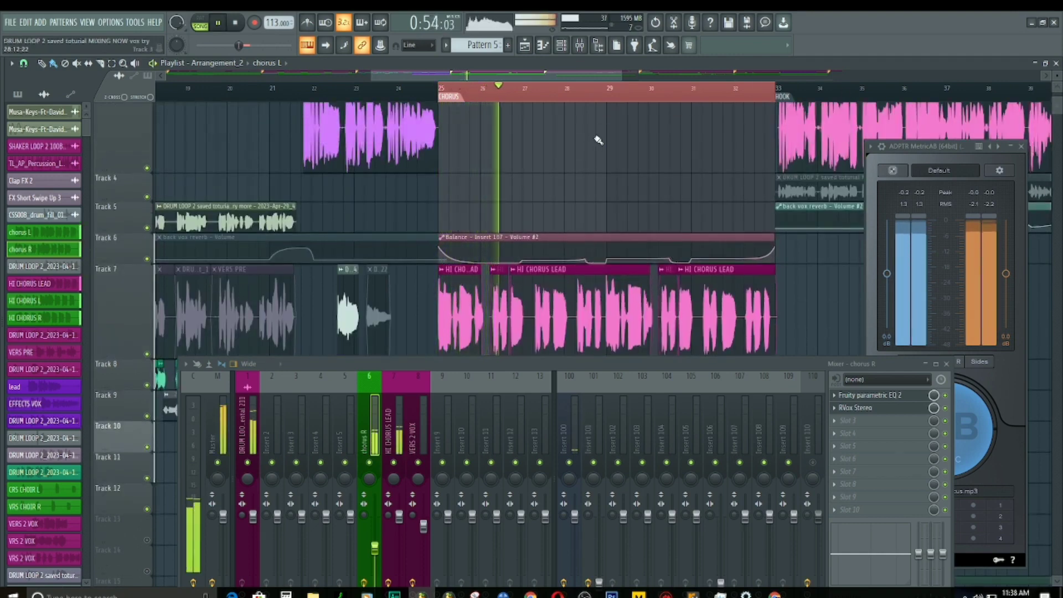
scroll(608, 125, down, 1)
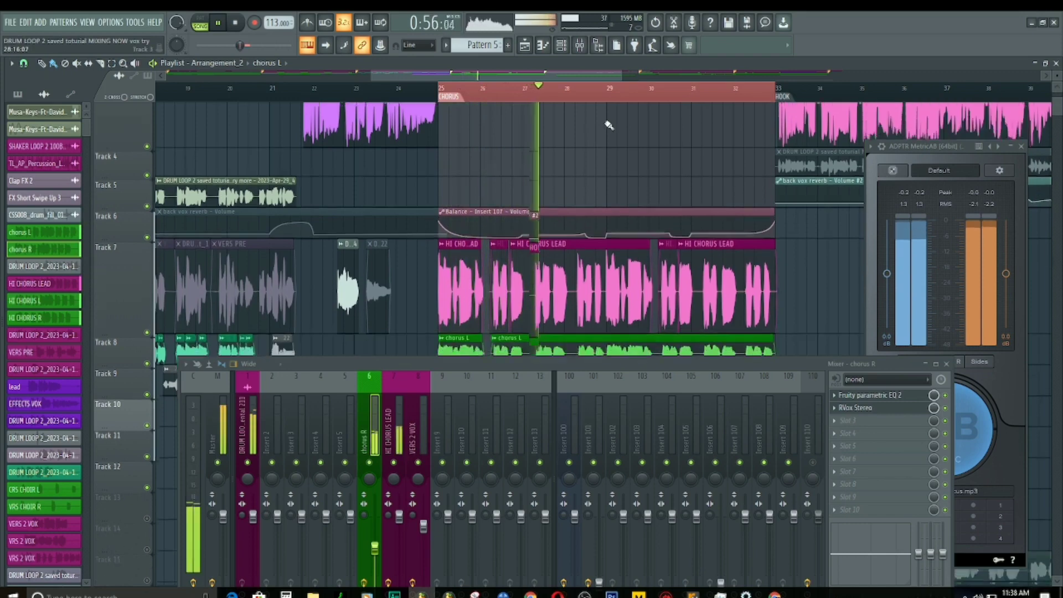
scroll(608, 125, down, 4)
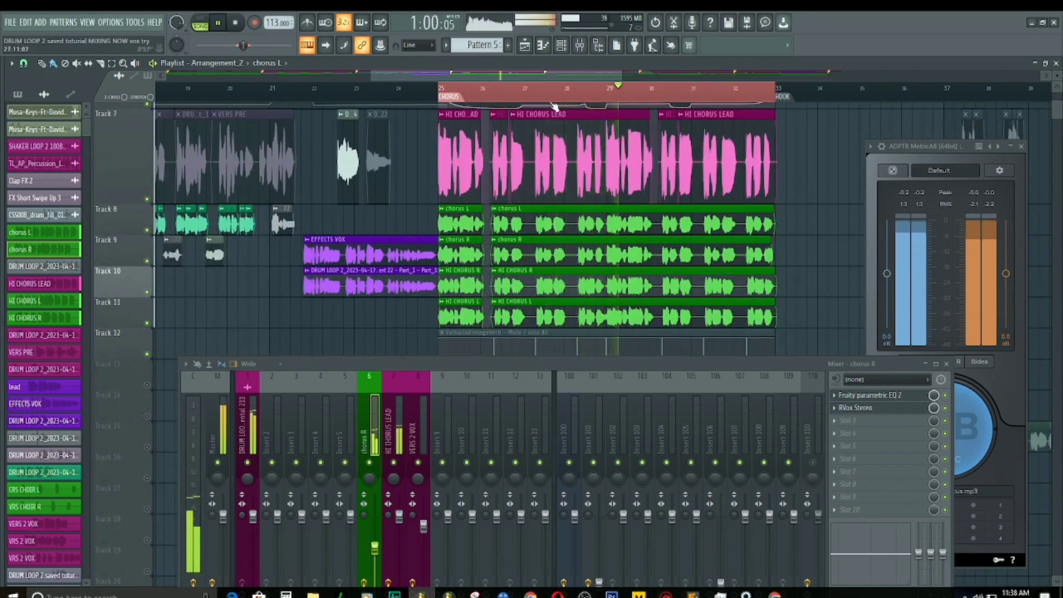
key(space)
Audition the phrase before bar 27, adjust the playlist snap, and slice the HI CHORUS L clip on Track 11 before and after that phrase.
scroll(528, 102, up, 5)
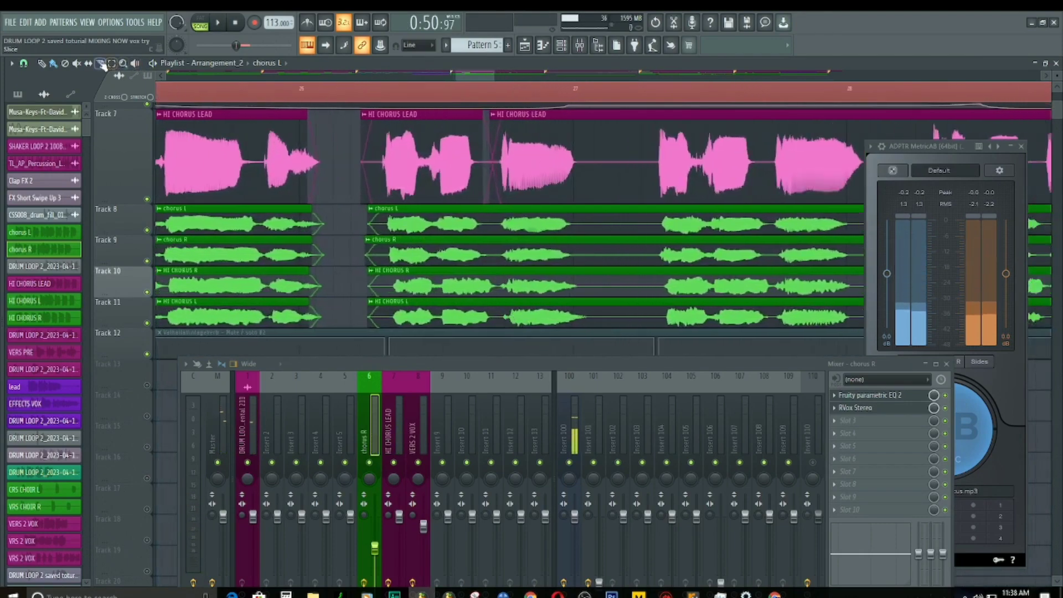
scroll(359, 247, down, 2)
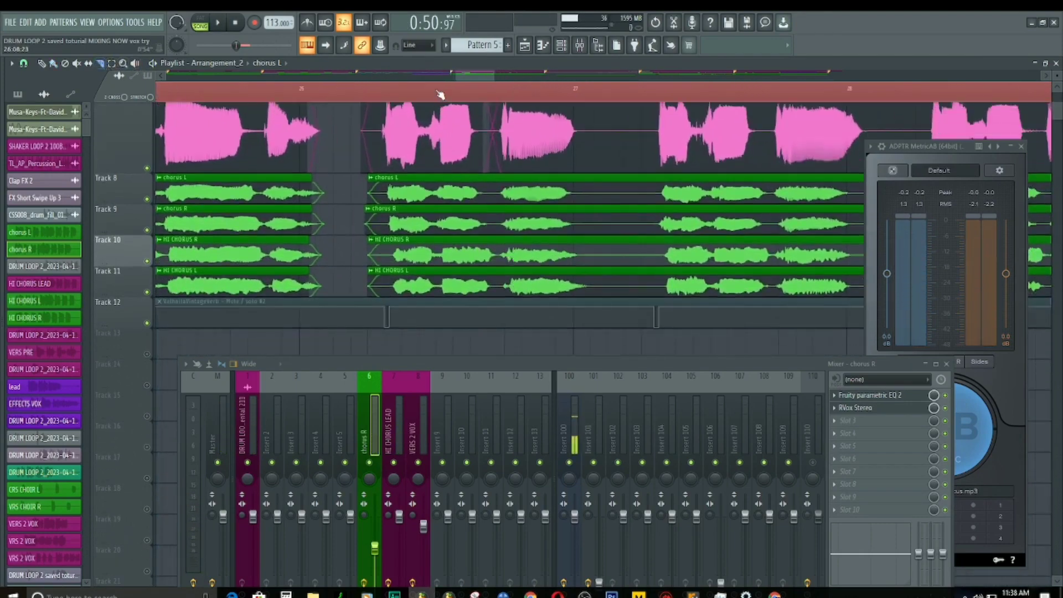
click(440, 95)
key(space)
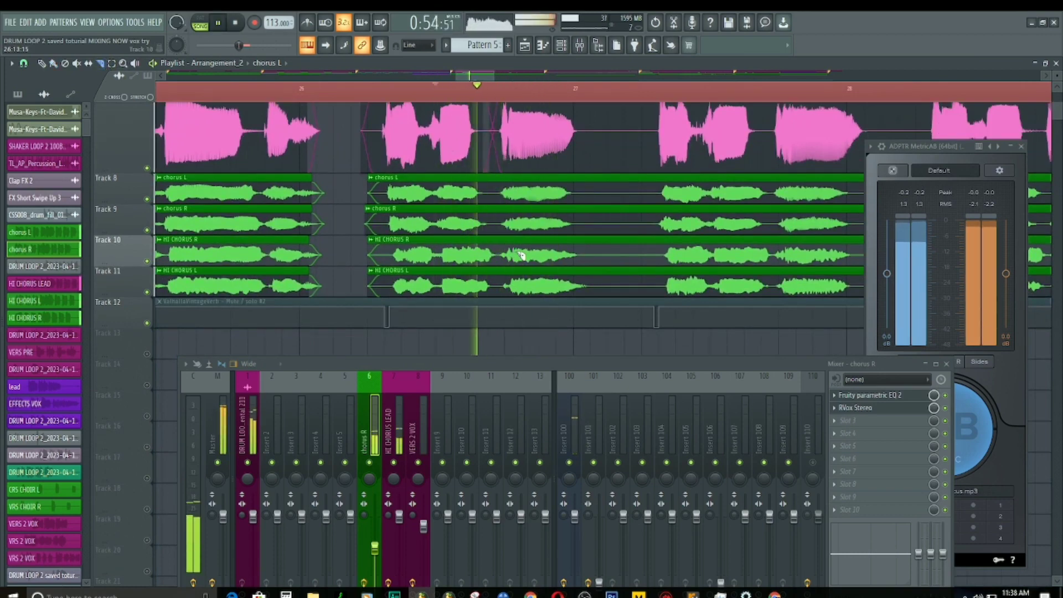
key(space)
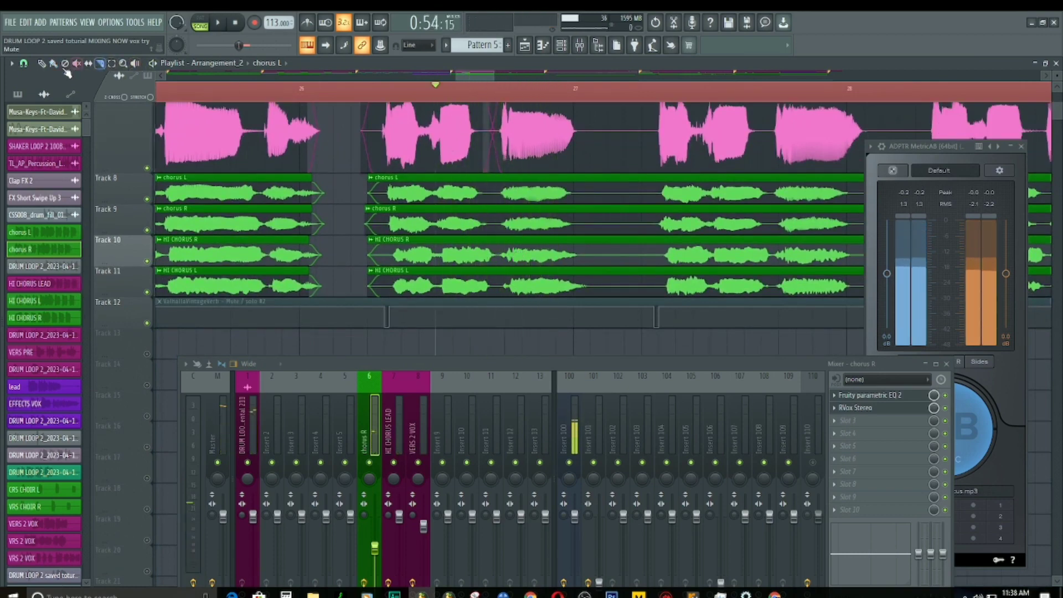
click(23, 63)
click(29, 115)
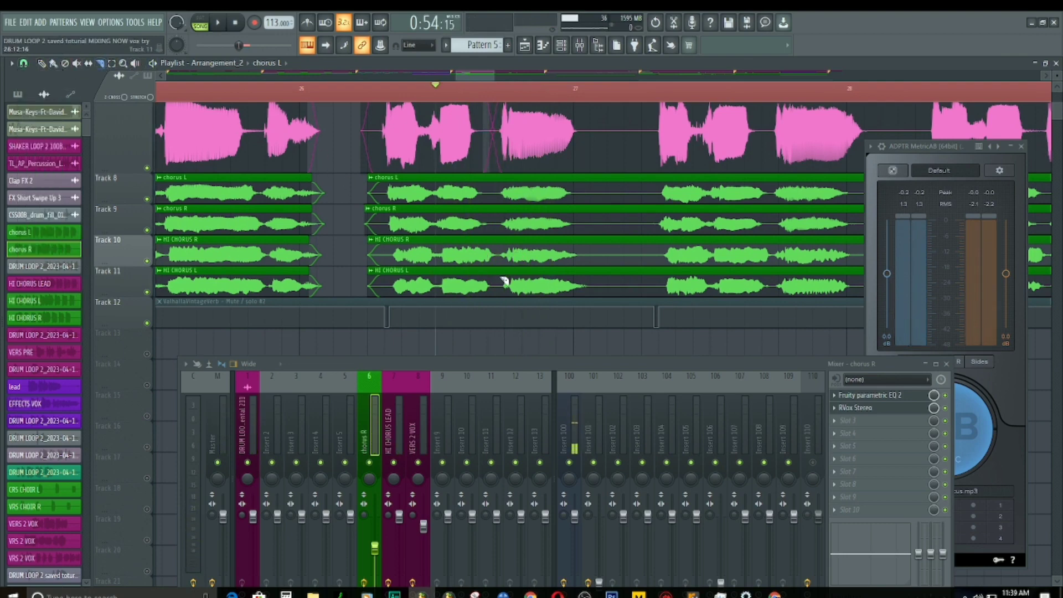
drag(501, 295, 501, 296)
click(607, 291)
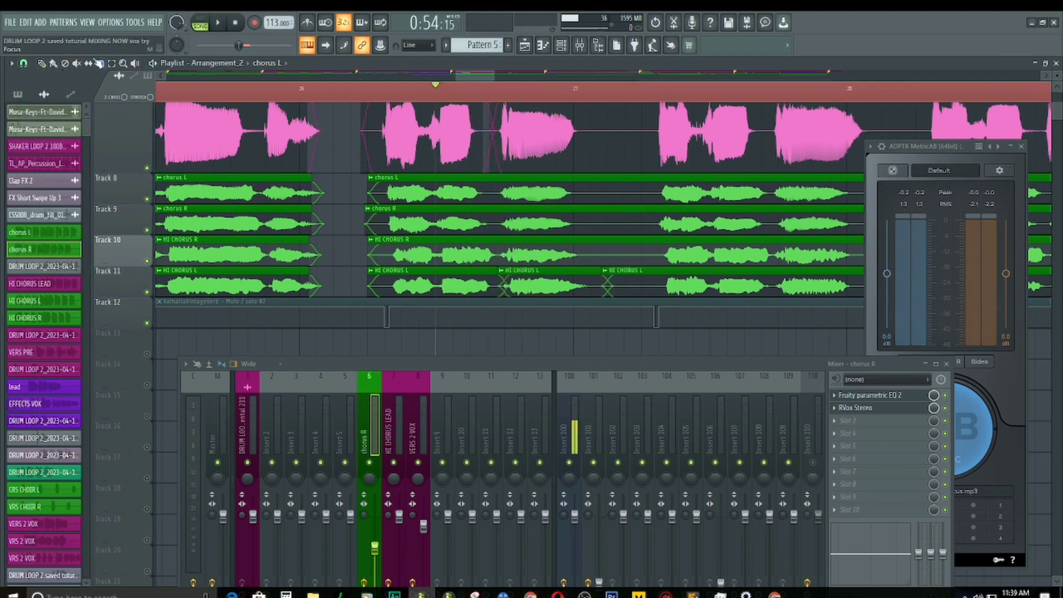
Shift the sliced HI CHORUS L phrase slightly earlier to line up with the lead and play it back.
click(55, 64)
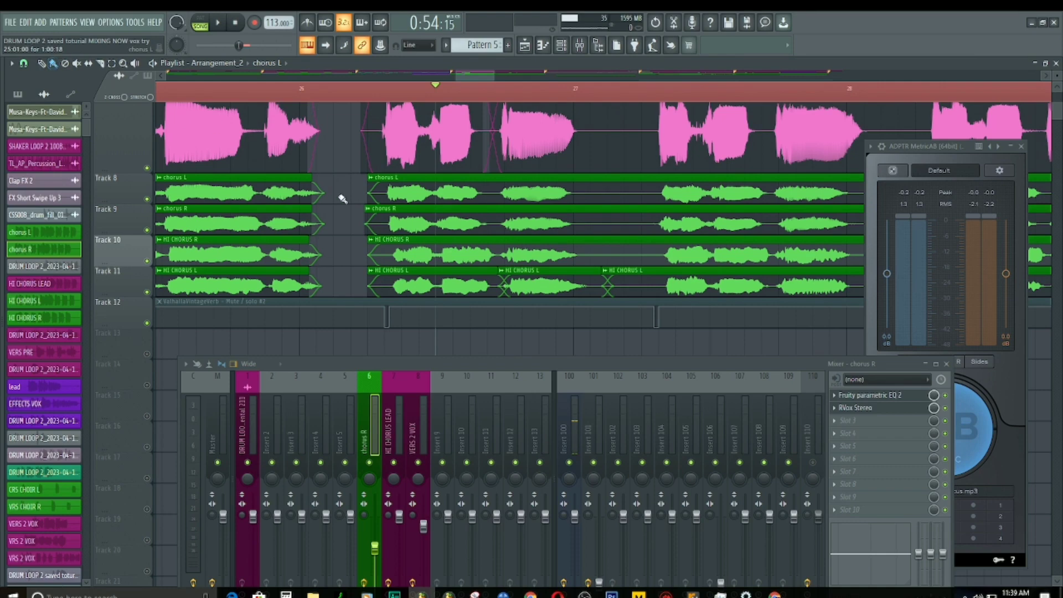
drag(550, 286, 546, 286)
click(545, 287)
key(space)
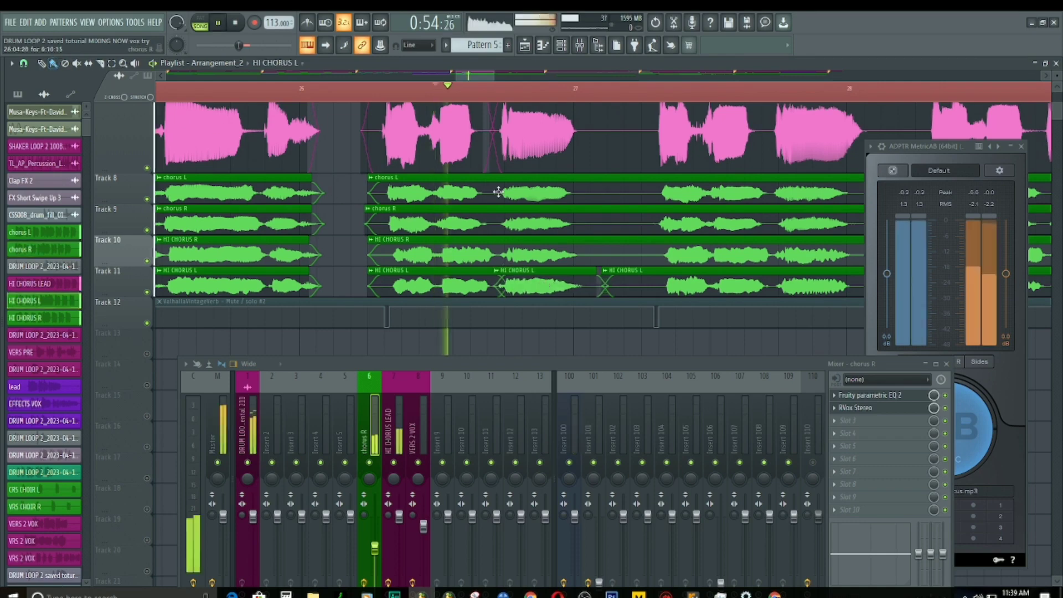
scroll(513, 90, down, 5)
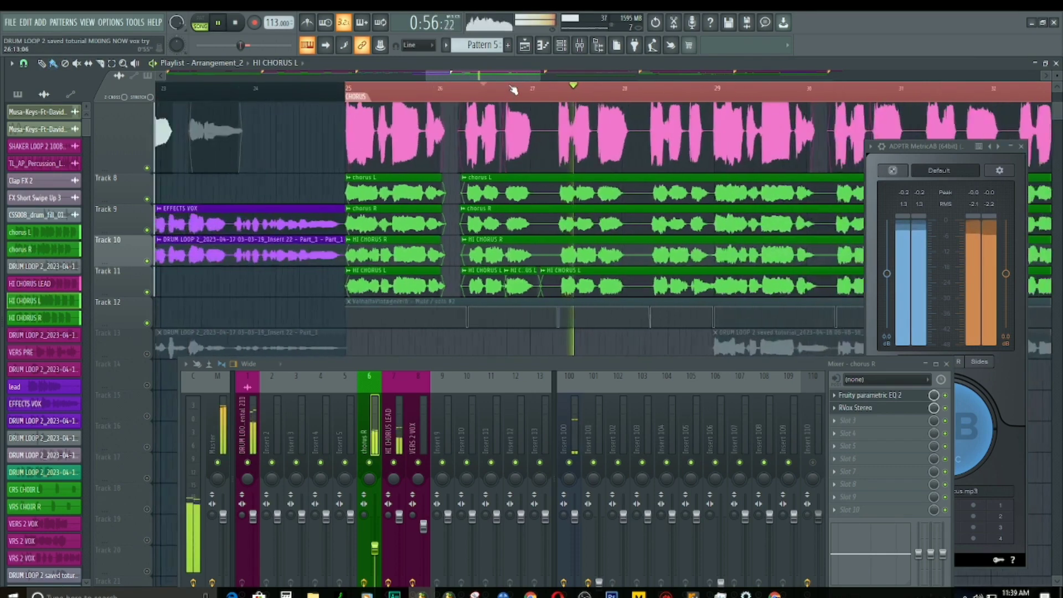
key(space)
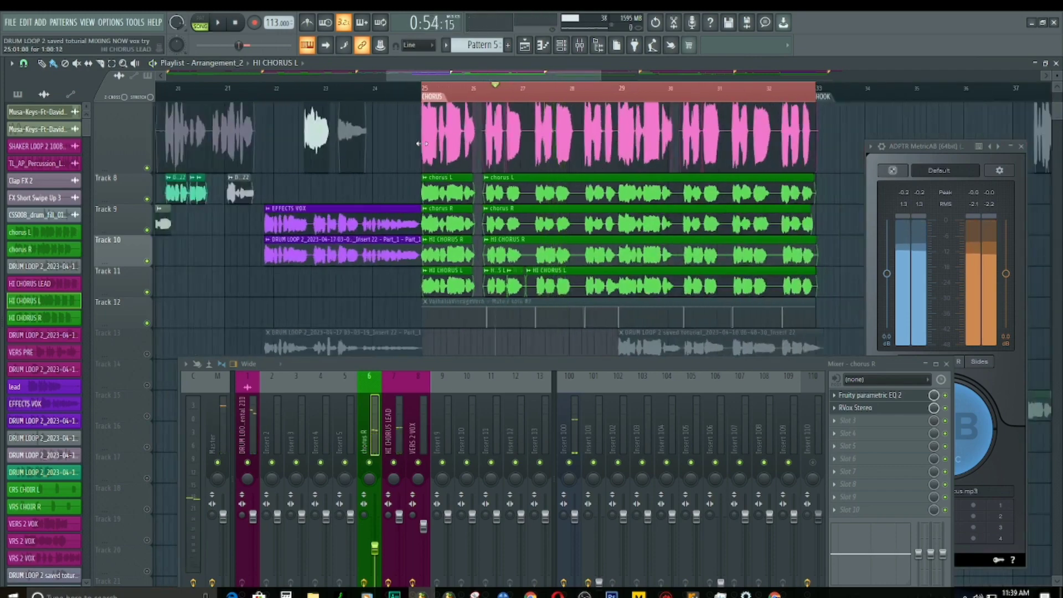
Add CLA Vocals Stereo to the third effect slot of the chorus R insert and place its window over the playlist.
click(427, 95)
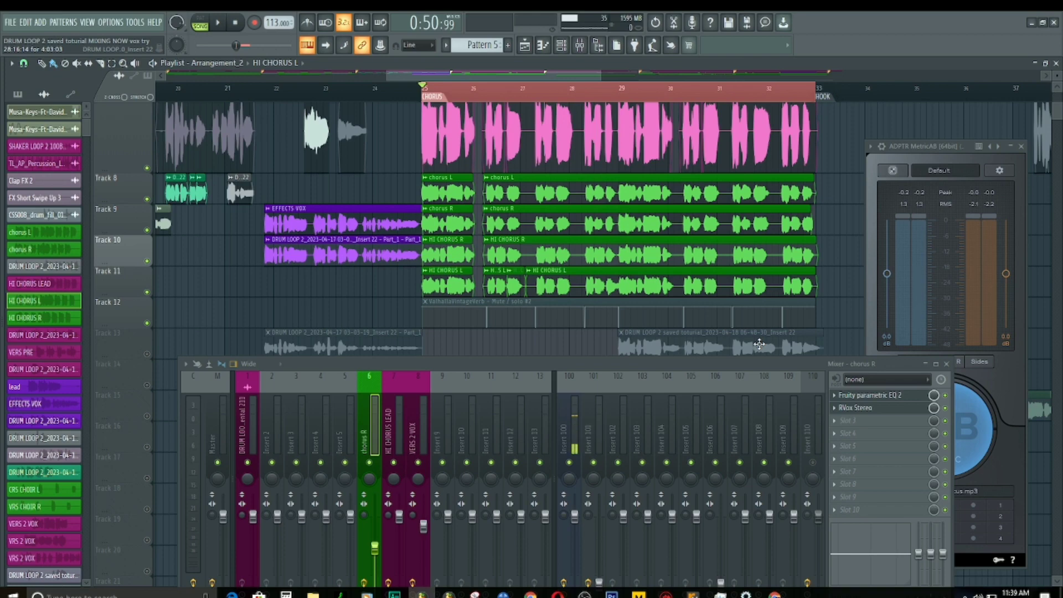
click(696, 424)
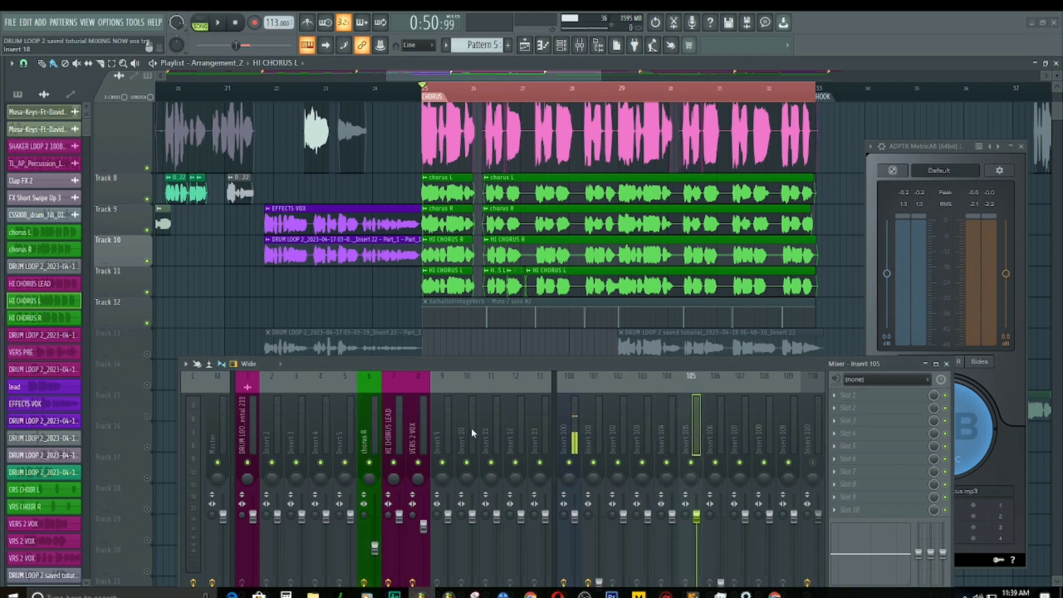
click(379, 428)
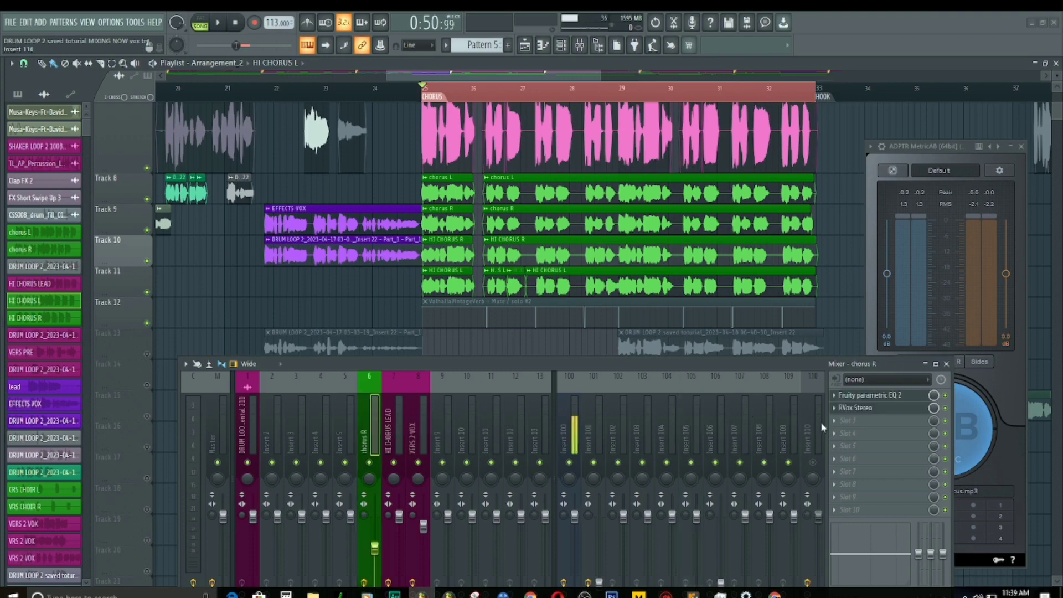
click(847, 423)
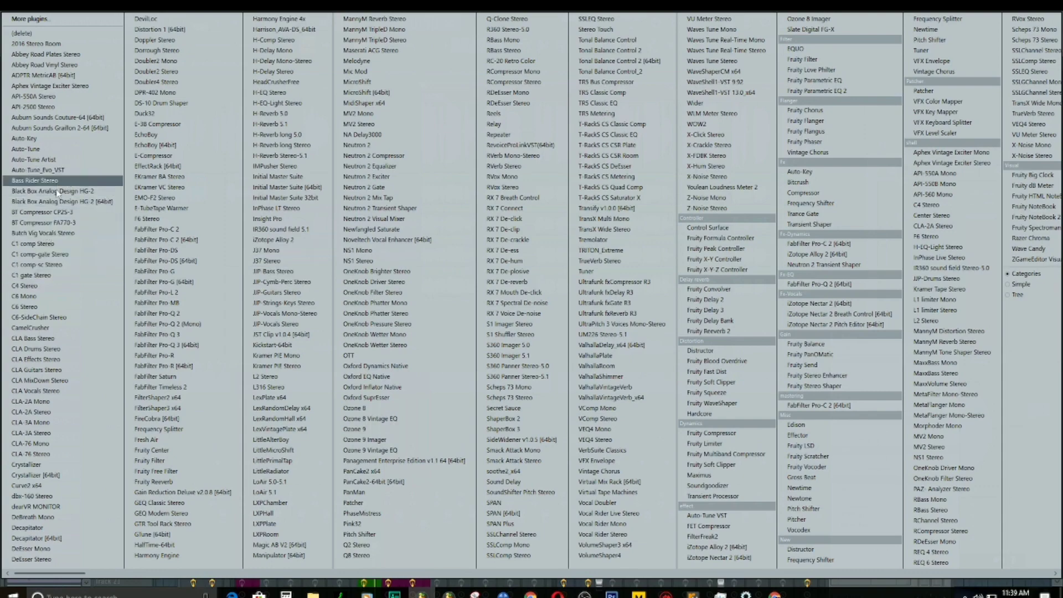
click(39, 391)
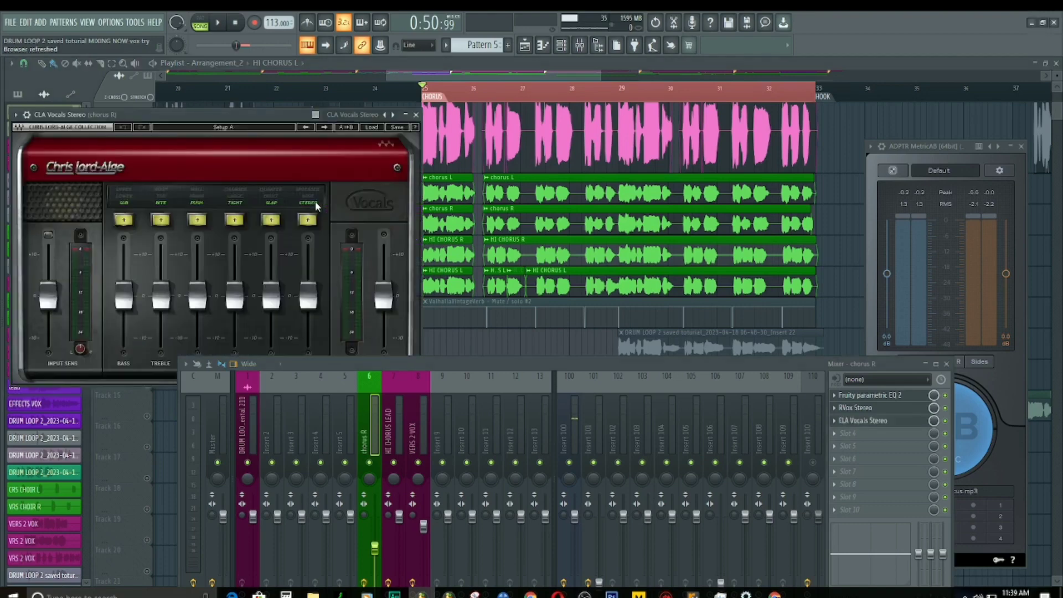
drag(253, 125, 560, 107)
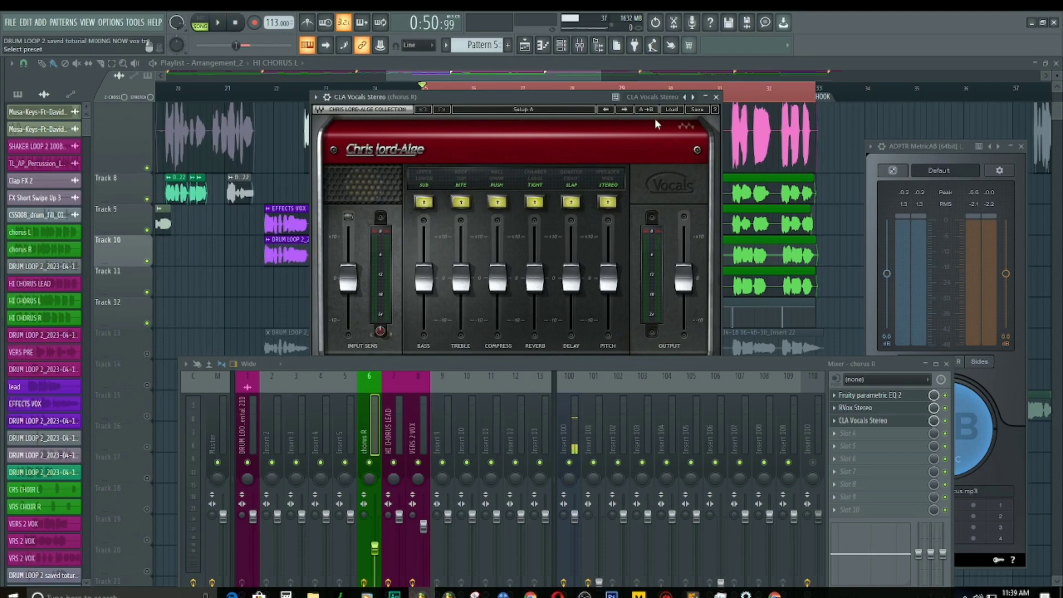
Load the backing vocals preset BV - Start Me Up in CLA Vocals and lower the output to -5.7 dB while auditioning.
click(671, 110)
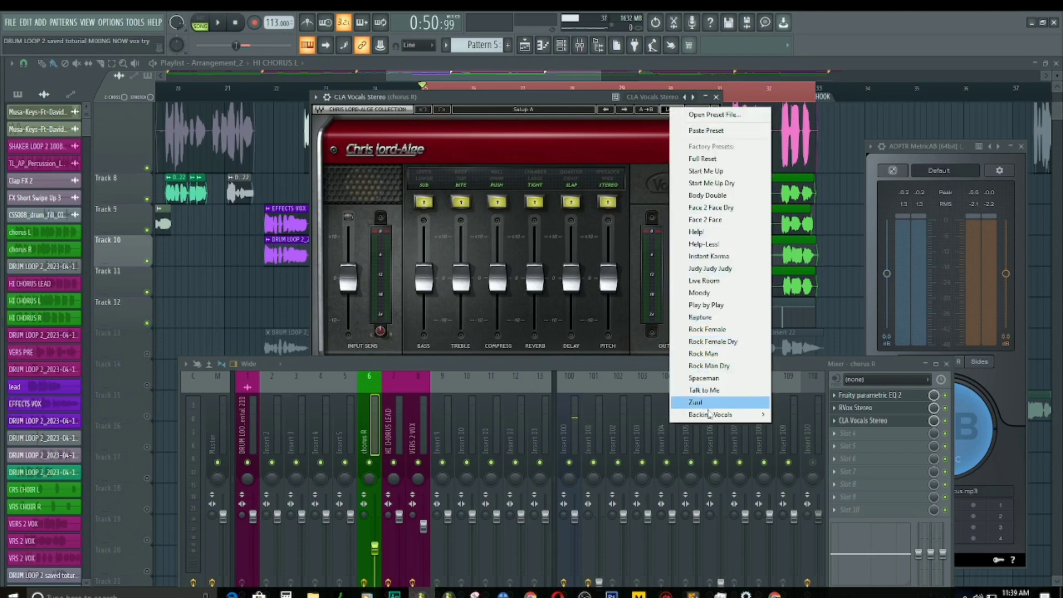
mouse_move(717, 420)
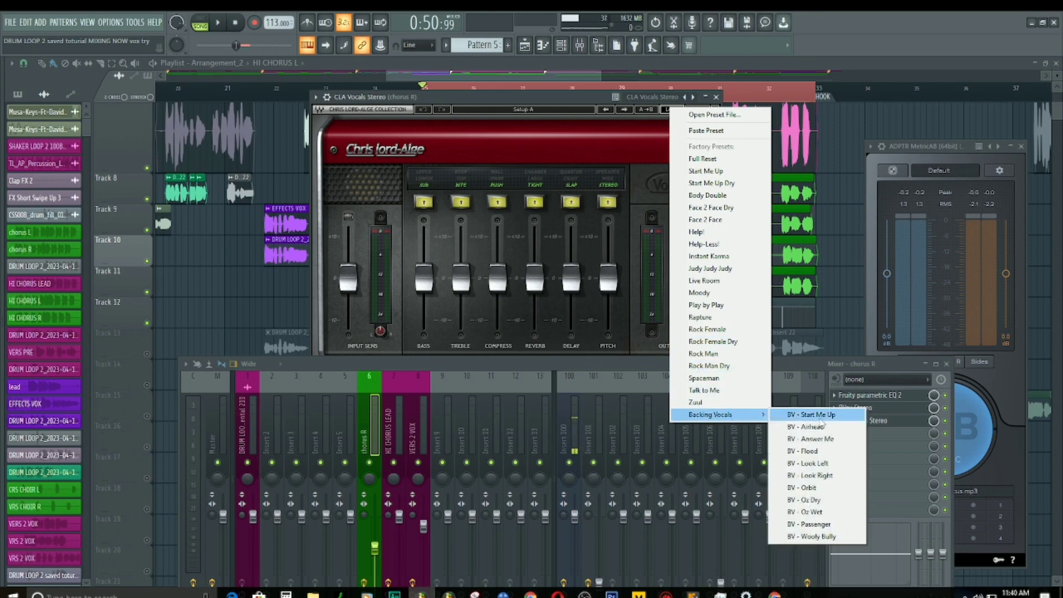
click(818, 416)
drag(508, 92, 479, 94)
key(space)
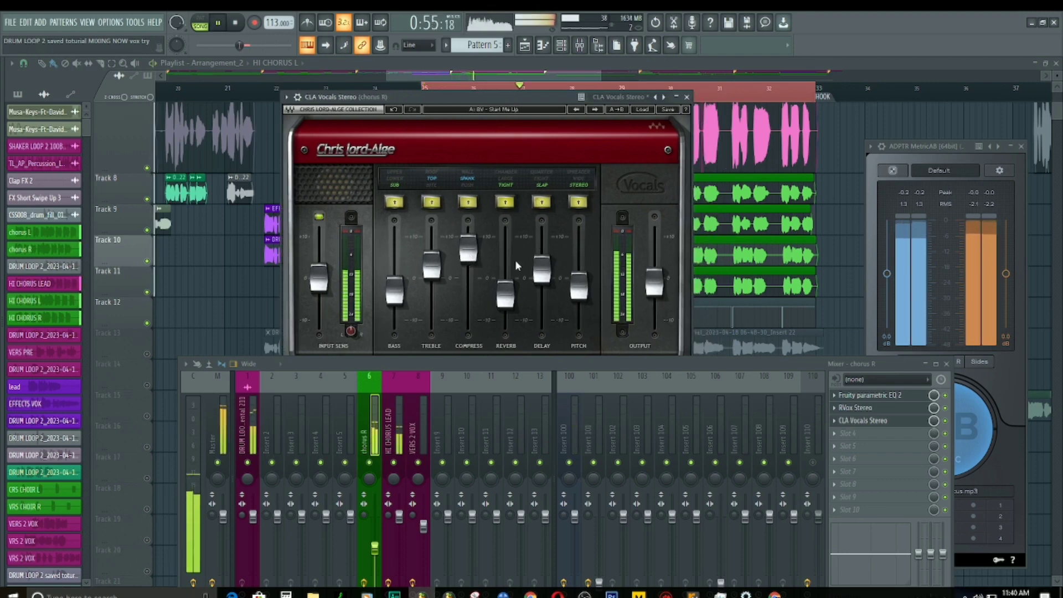
key(space)
drag(657, 291, 655, 303)
key(space)
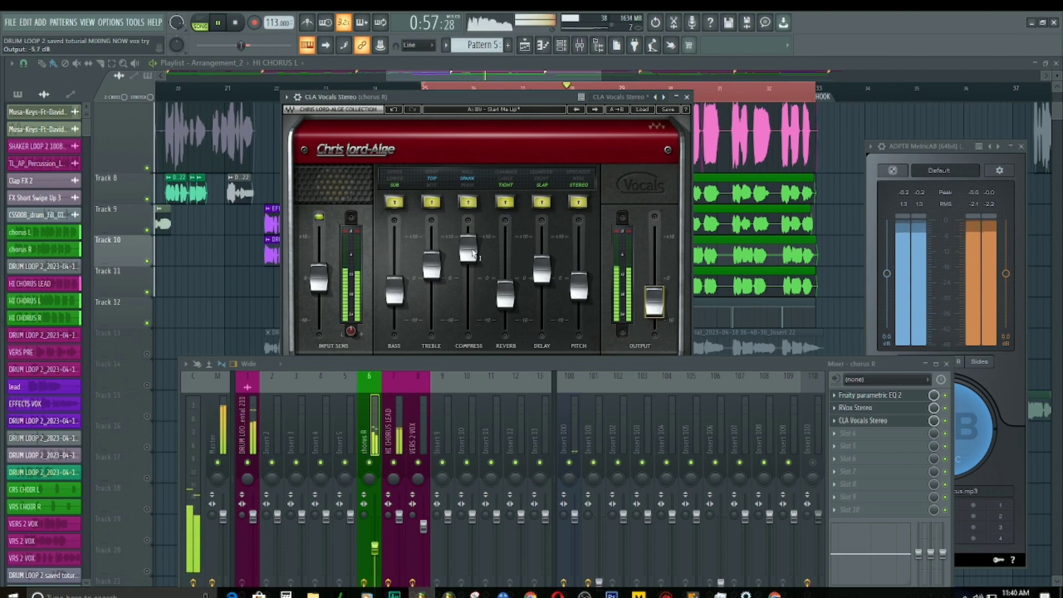
Lower the CLA Vocals treble and set Compress to about 1.3 while checking playback.
key(space)
drag(466, 238, 434, 307)
key(space)
key(space)
key(space)
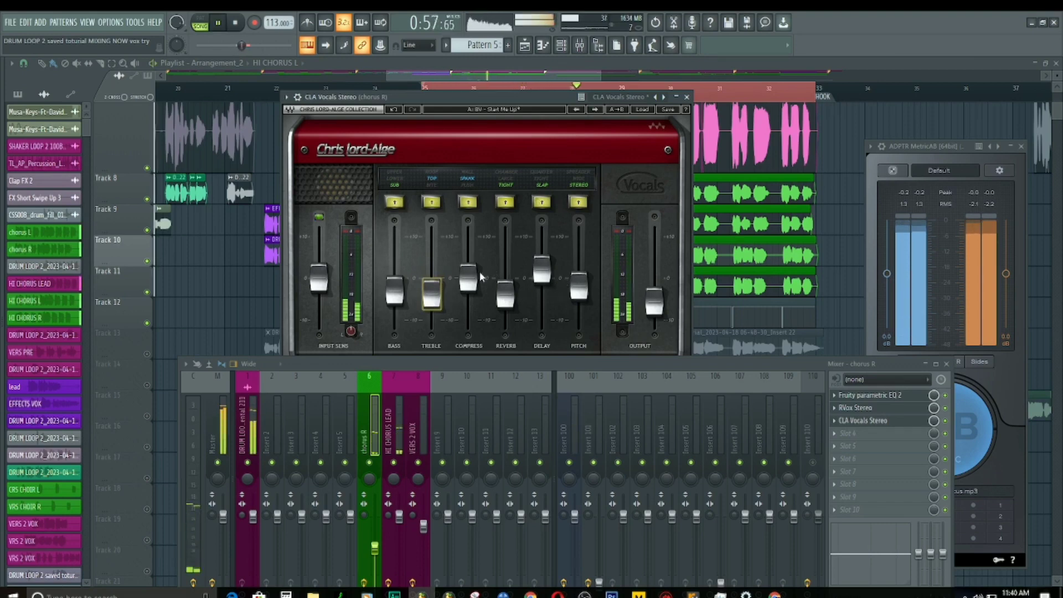
key(space)
scroll(468, 274, up, 3)
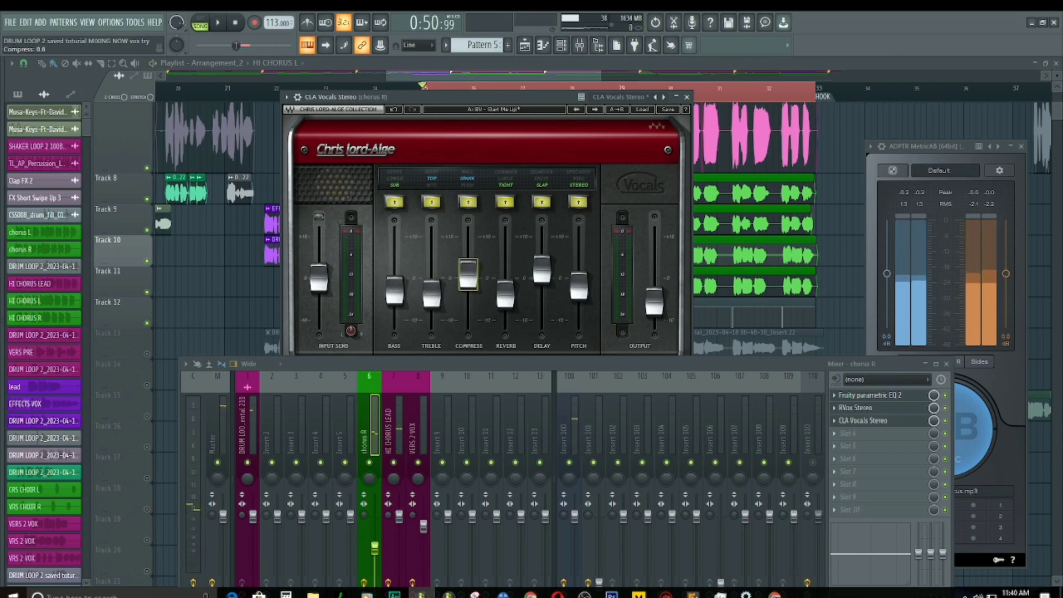
scroll(468, 274, up, 3)
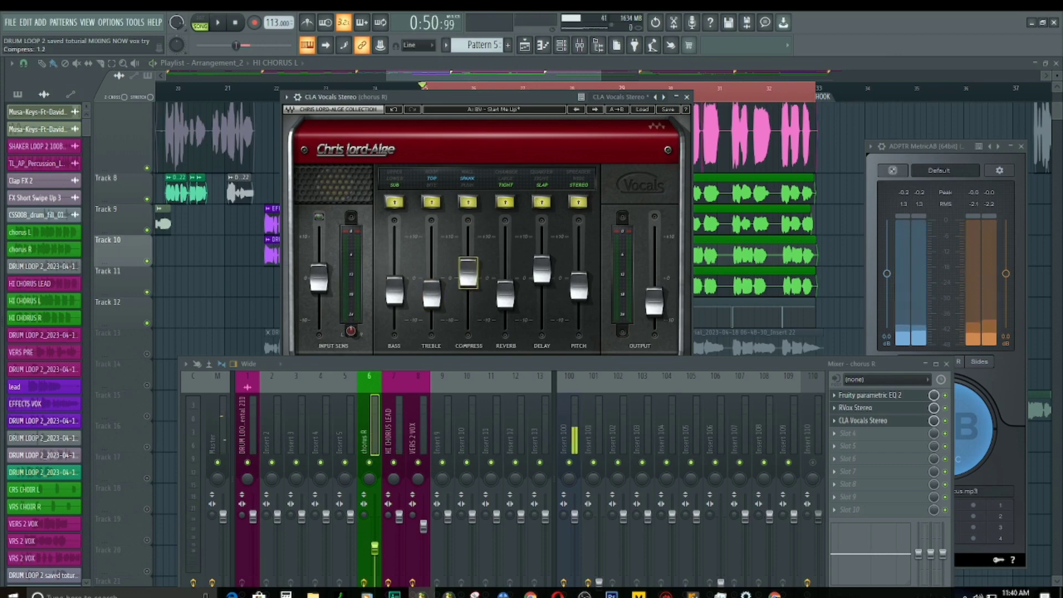
Raise the CLA Vocals output to -4.9 dB during playback and mute the delay.
key(space)
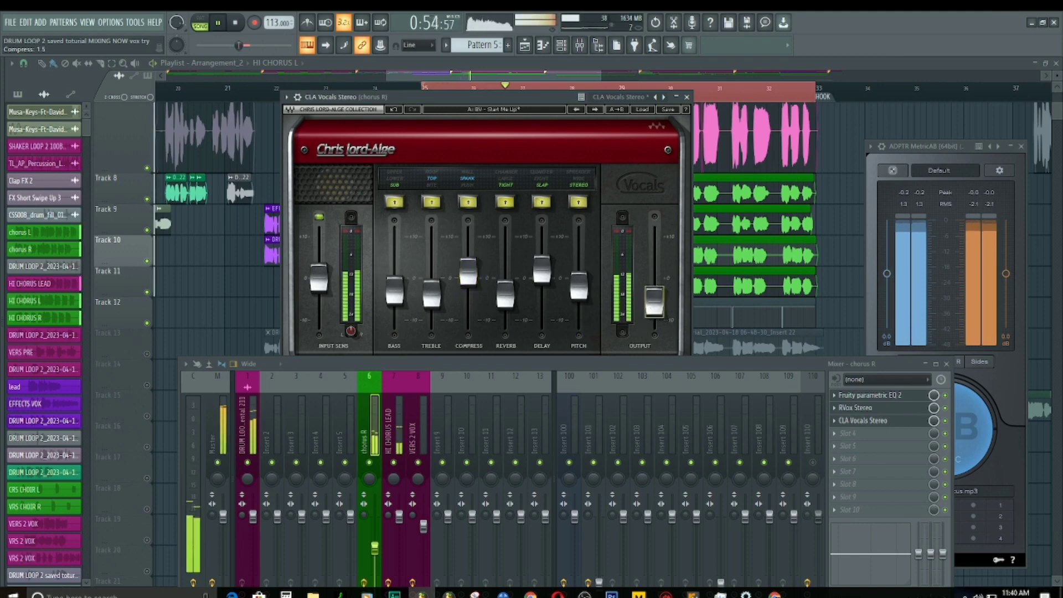
scroll(654, 299, up, 1)
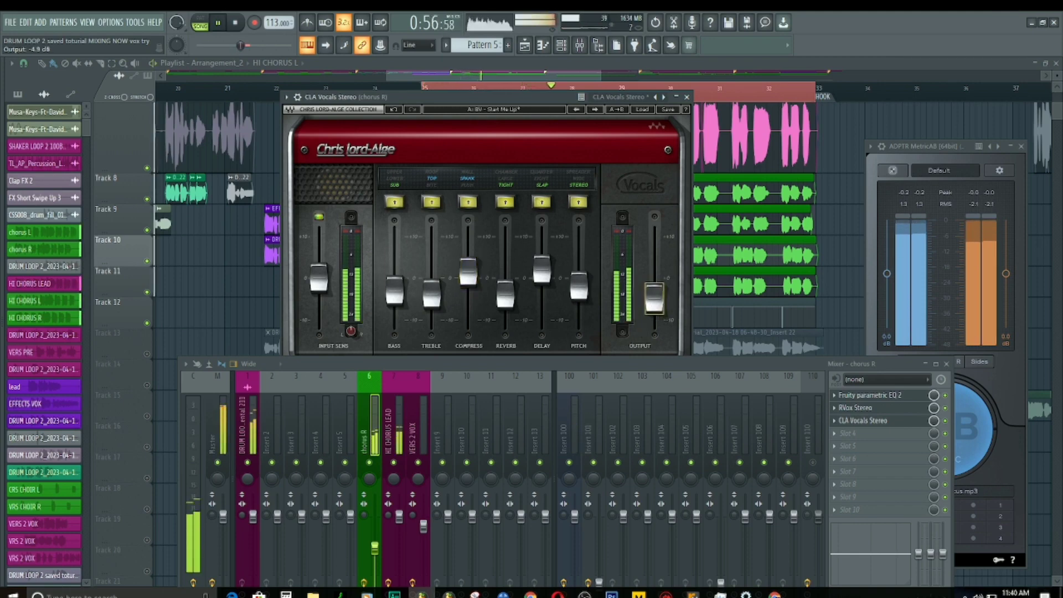
key(space)
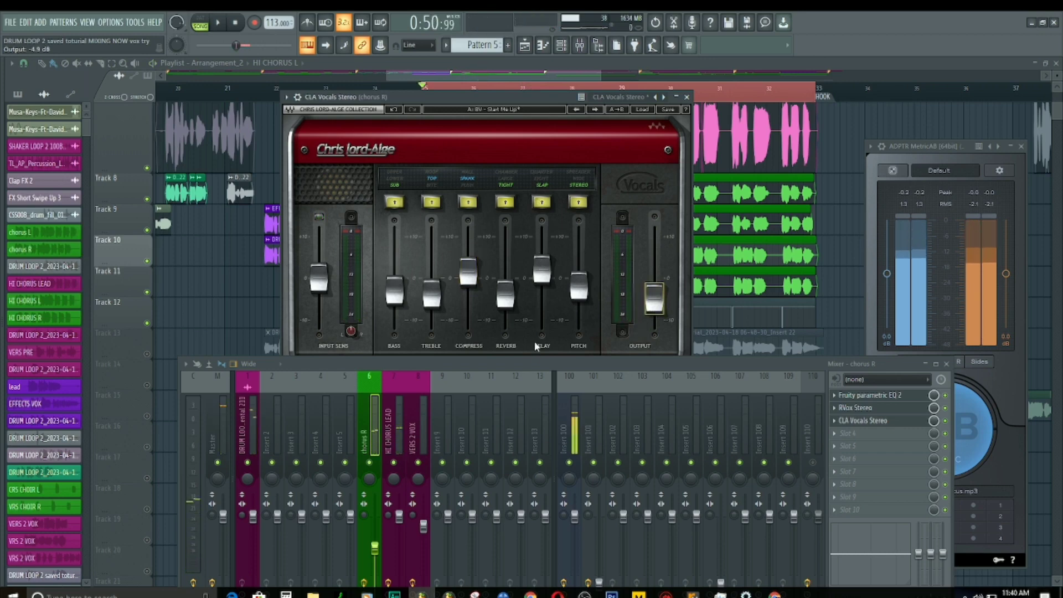
click(540, 183)
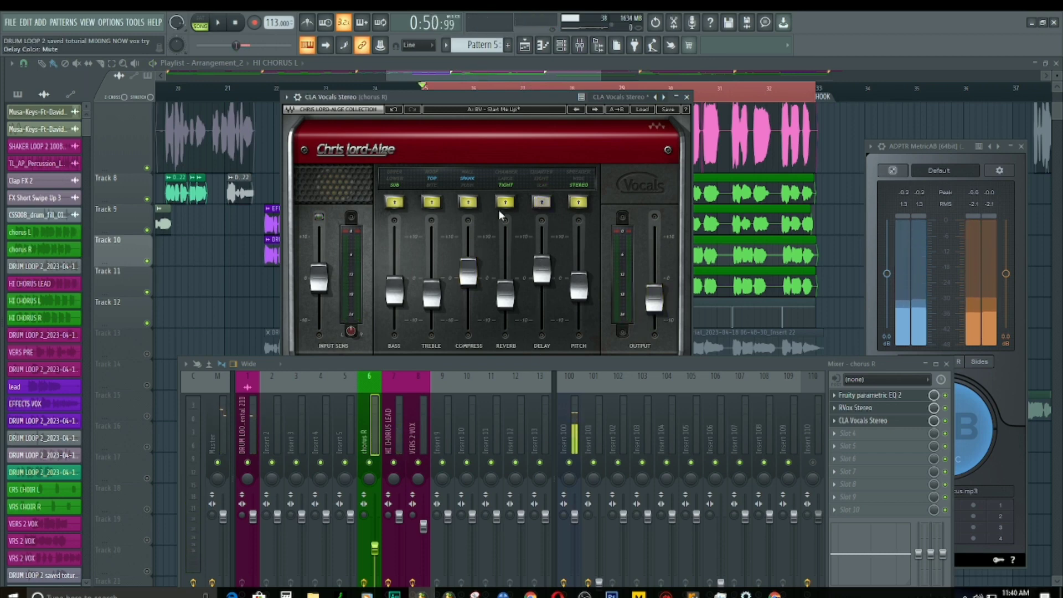
Raise the CLA Vocals reverb to 9.2 during playback, ease it back to slightly above the fader's middle, and play again.
key(space)
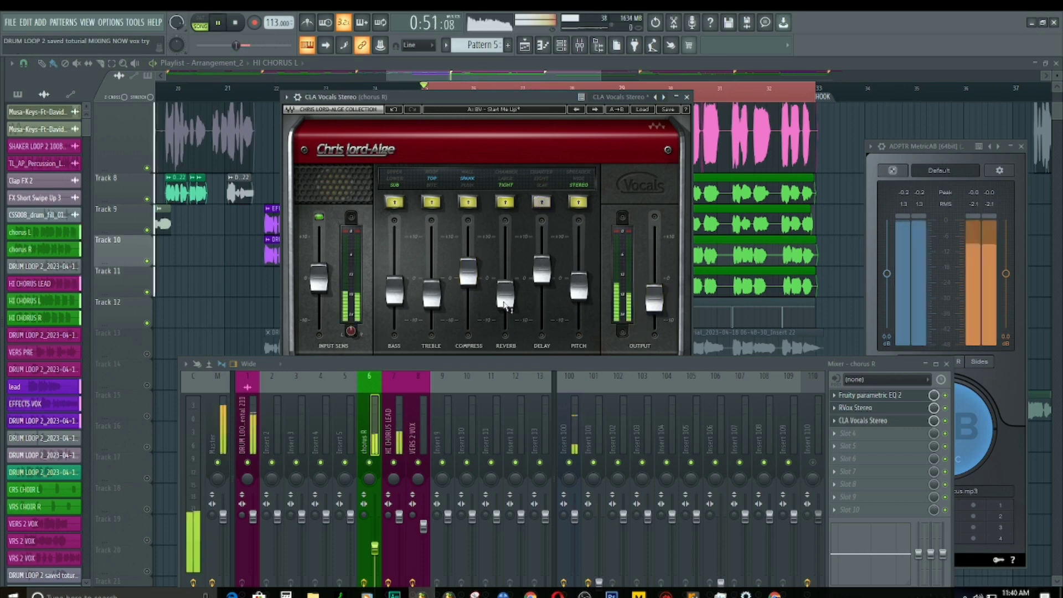
drag(503, 284, 507, 252)
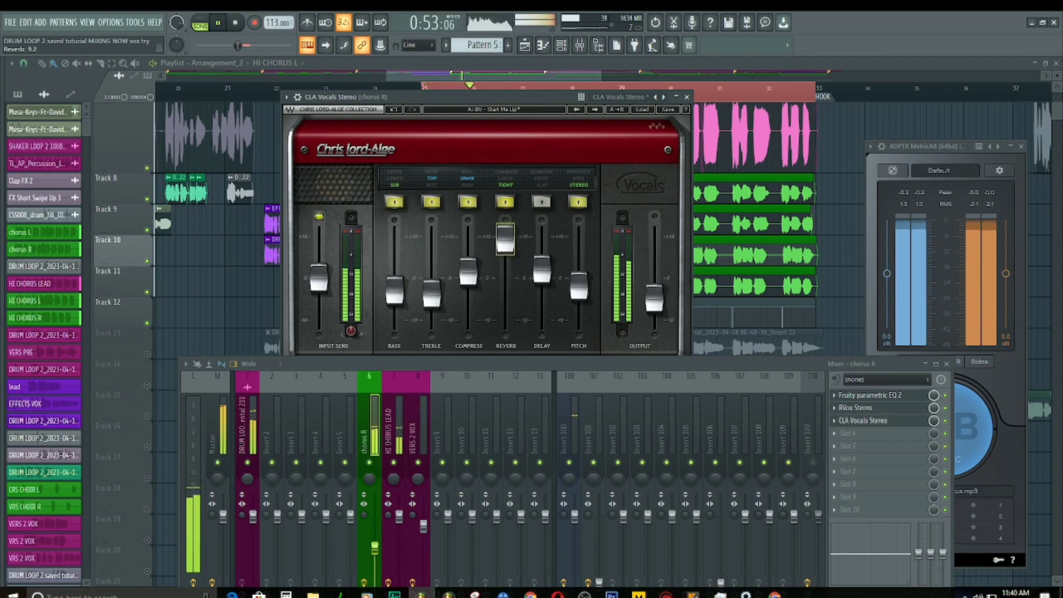
key(space)
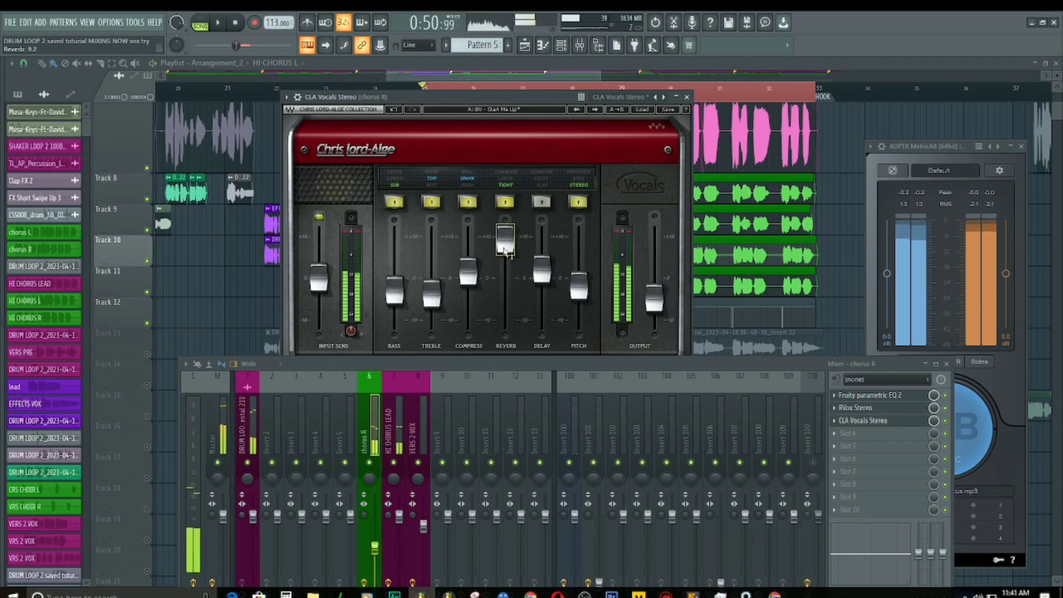
drag(507, 252, 506, 273)
key(space)
Switch the CLA Vocals pitch effect to Spreader and raise its level to 6.2 while playing the chorus.
key(space)
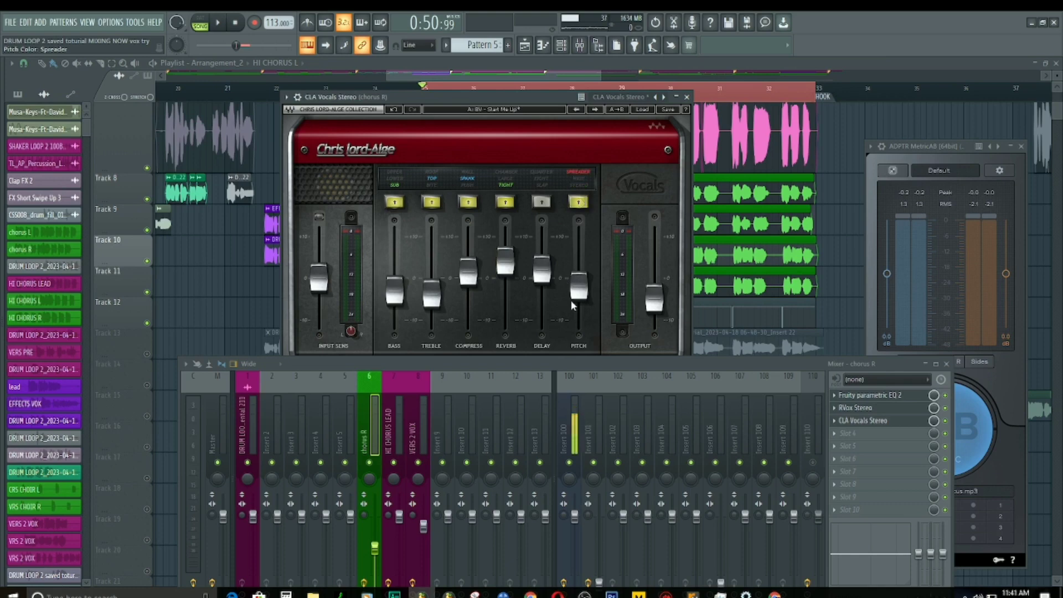
key(space)
drag(584, 299, 584, 264)
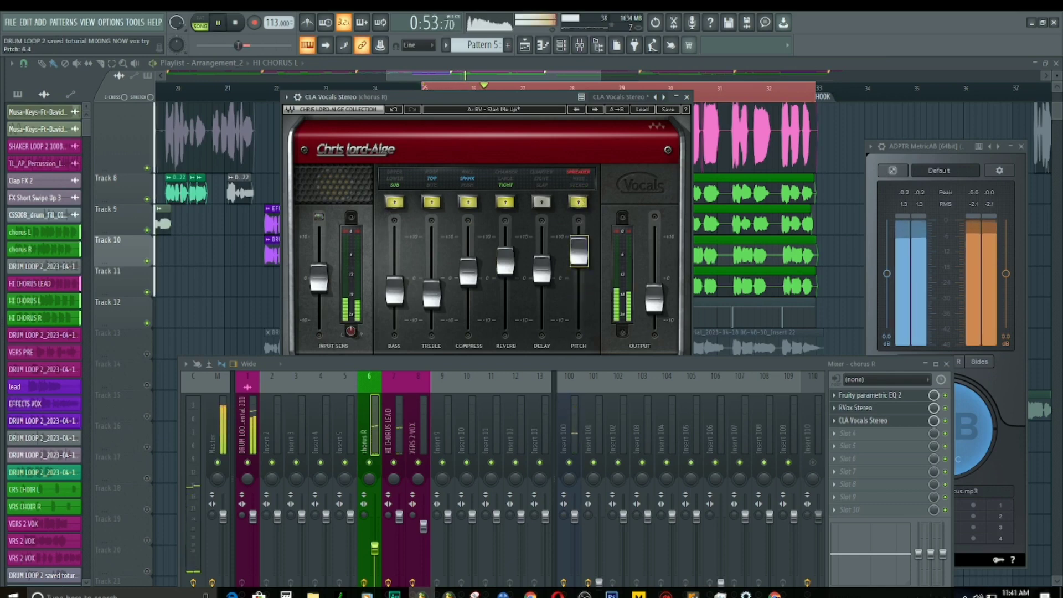
key(space)
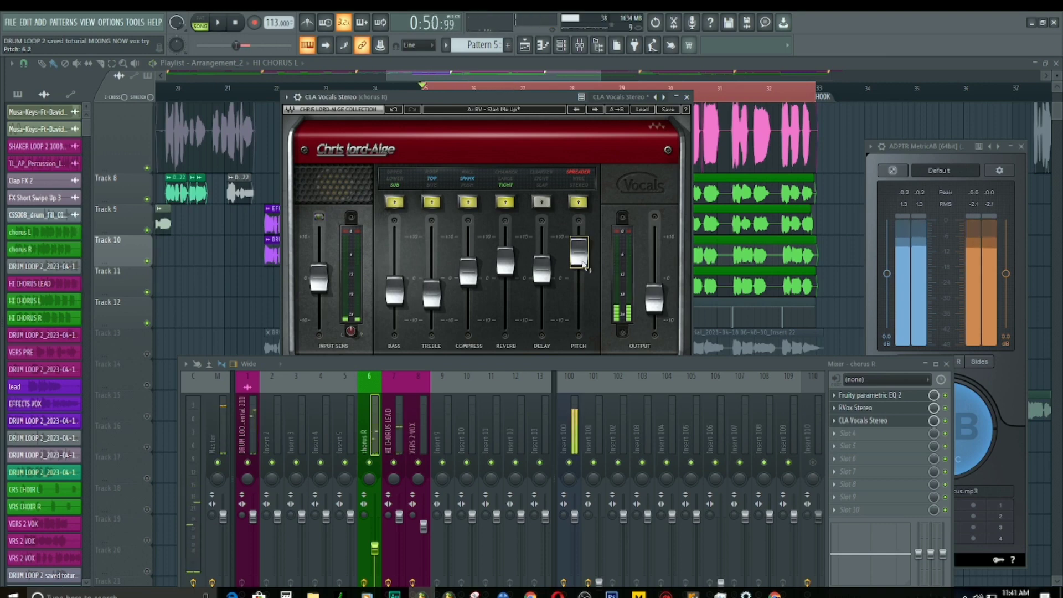
Set the CLA Vocals output to -5.1 dB and audition the chorus with and without the HI CHORUS LEAD insert.
drag(655, 301, 654, 299)
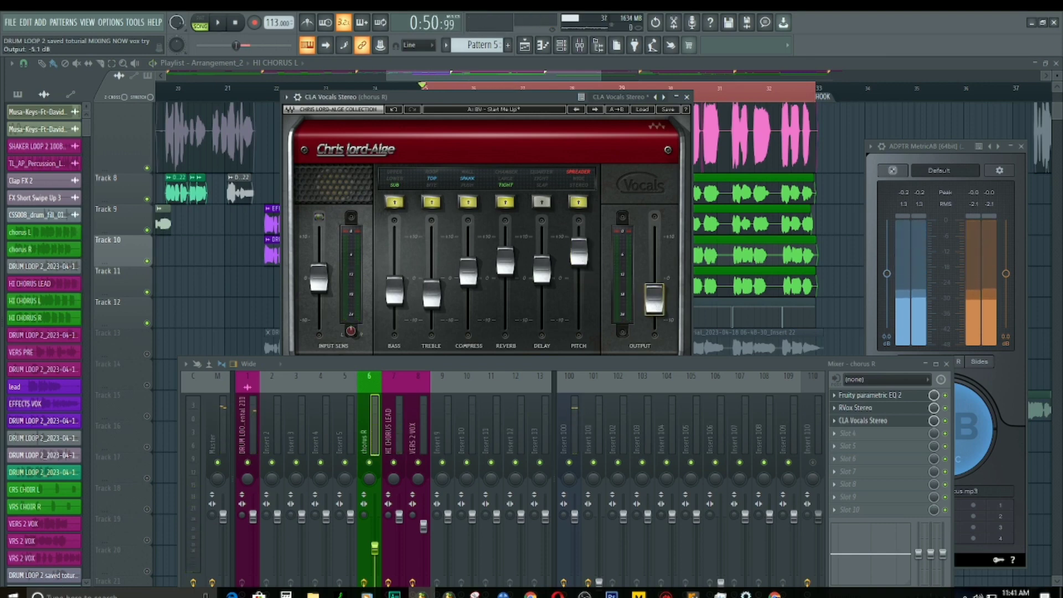
key(space)
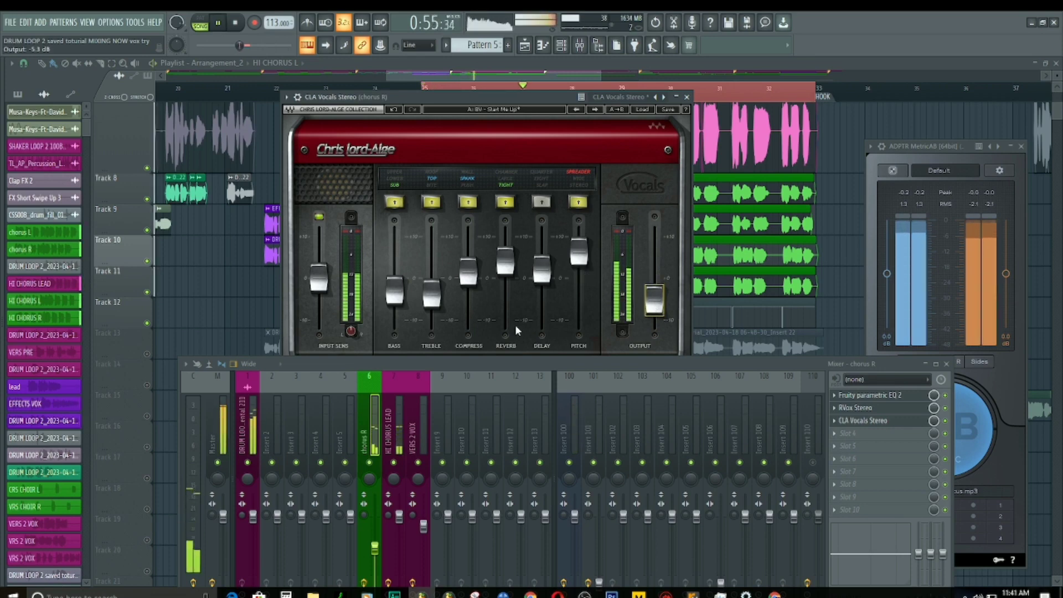
key(space)
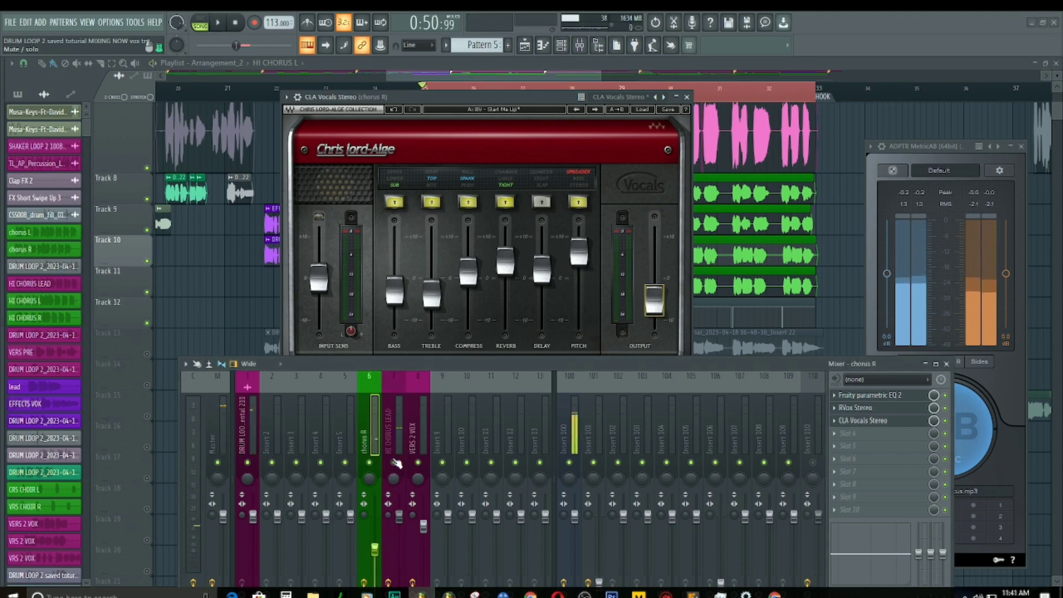
key(space)
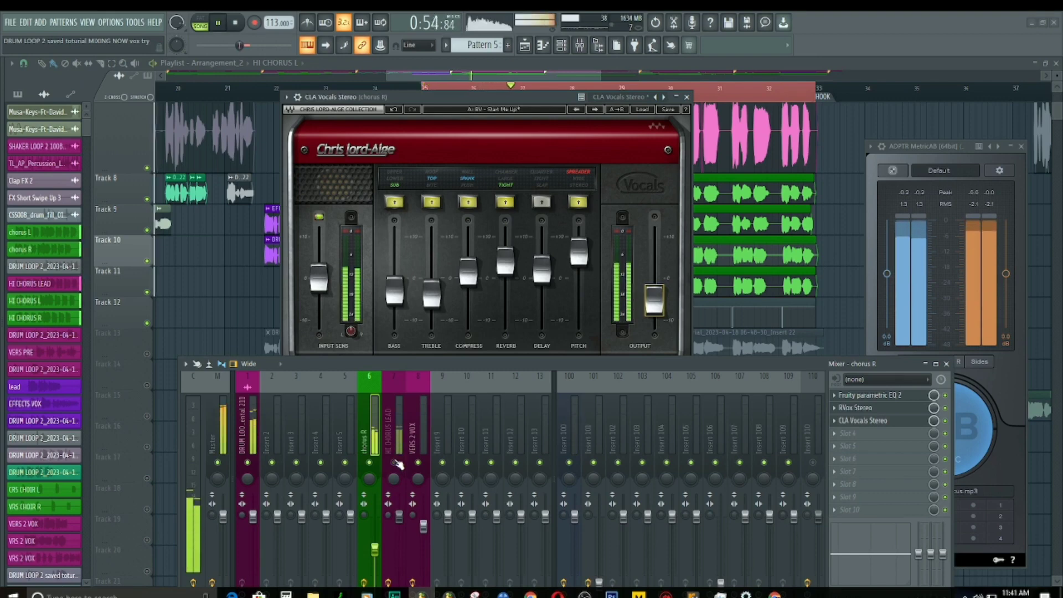
key(space)
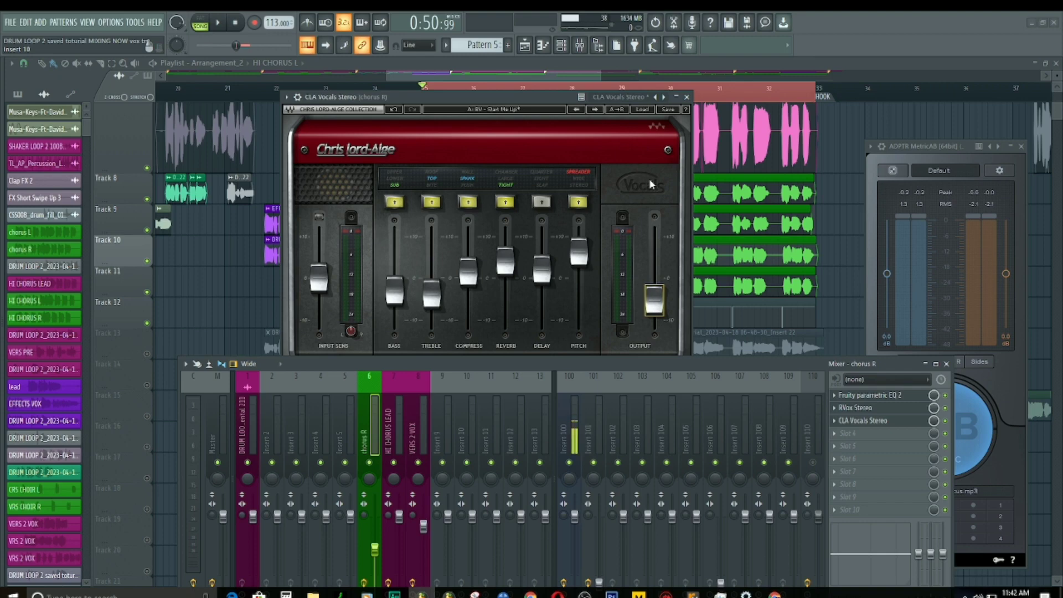
Close CLA Vocals and open the ValhallaVintageVerb on Insert 101 with its window clear of the mixer.
click(688, 98)
click(603, 427)
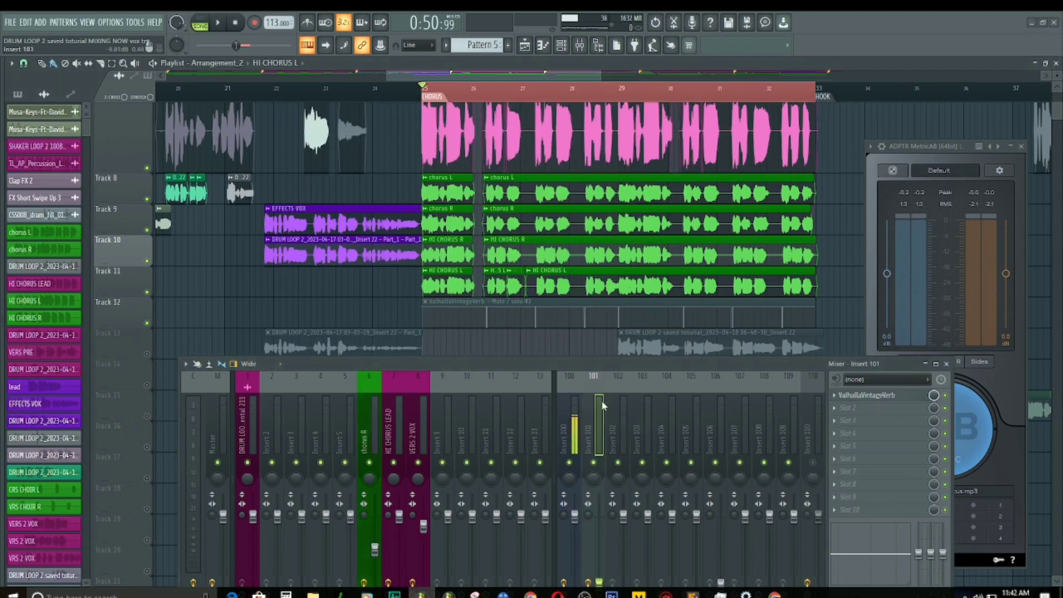
drag(603, 362, 591, 278)
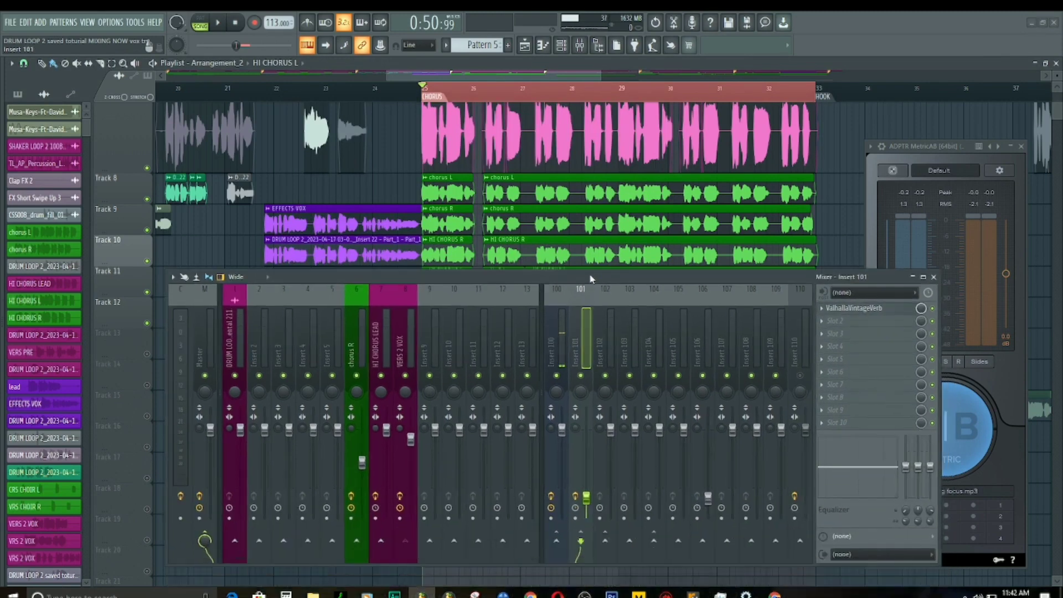
click(854, 309)
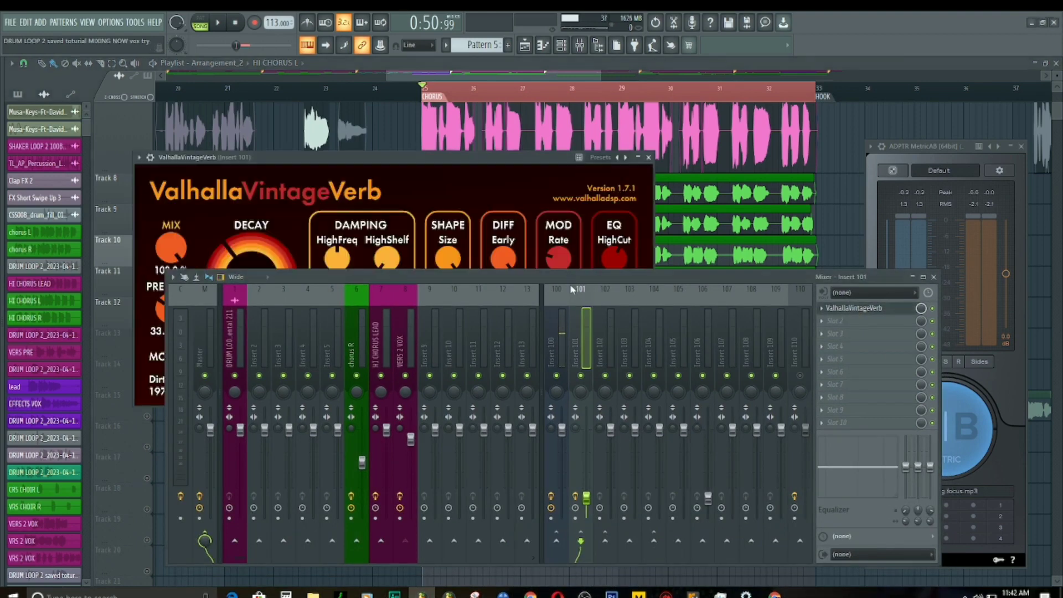
drag(571, 287, 566, 349)
drag(437, 161, 469, 120)
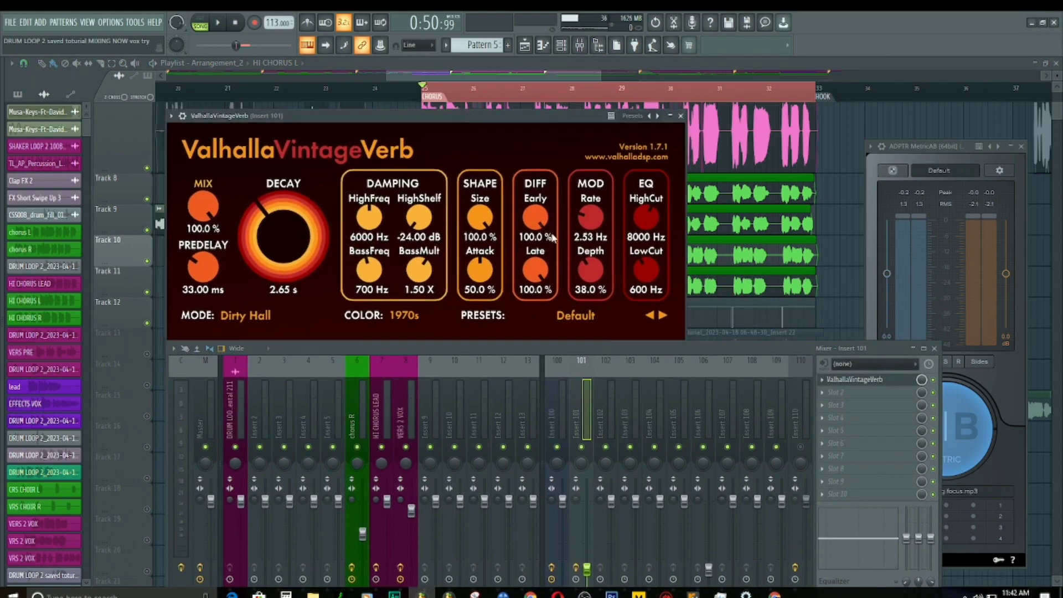
Send the chorus R insert to the reverb on Insert 101 and start playback.
drag(520, 334, 530, 246)
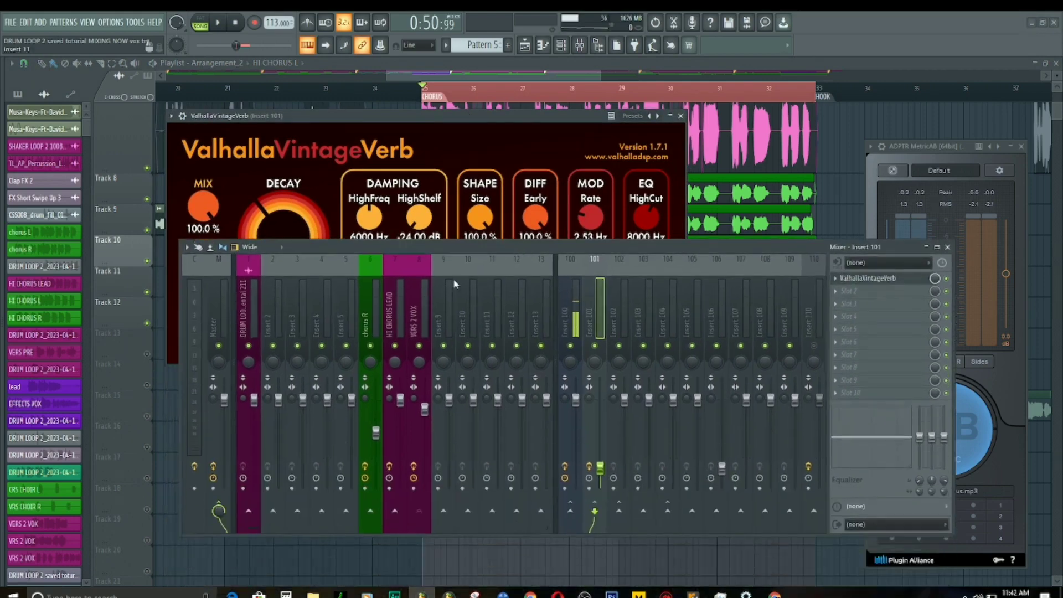
click(377, 310)
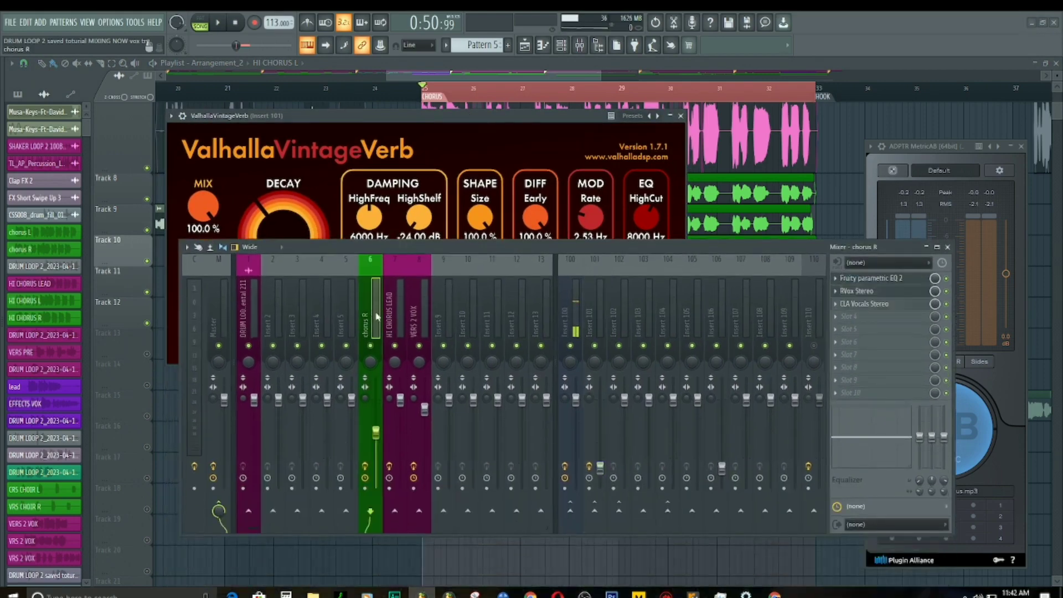
click(594, 510)
key(space)
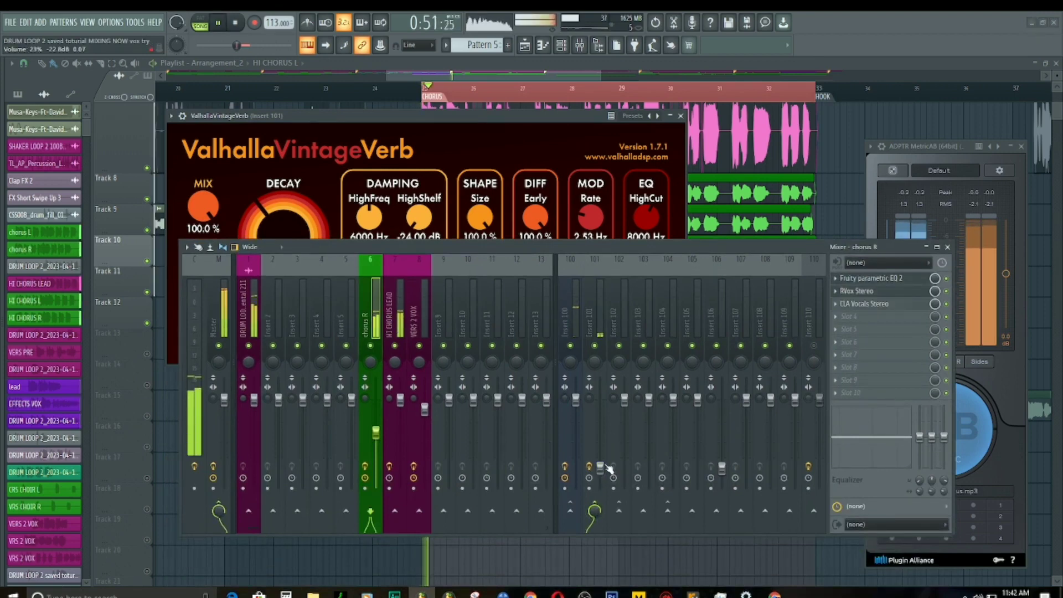
Mute HI CHORUS LEAD and raise the Insert 101 reverb fader to about -2.5 dB while auditioning the chorus.
key(space)
key(space)
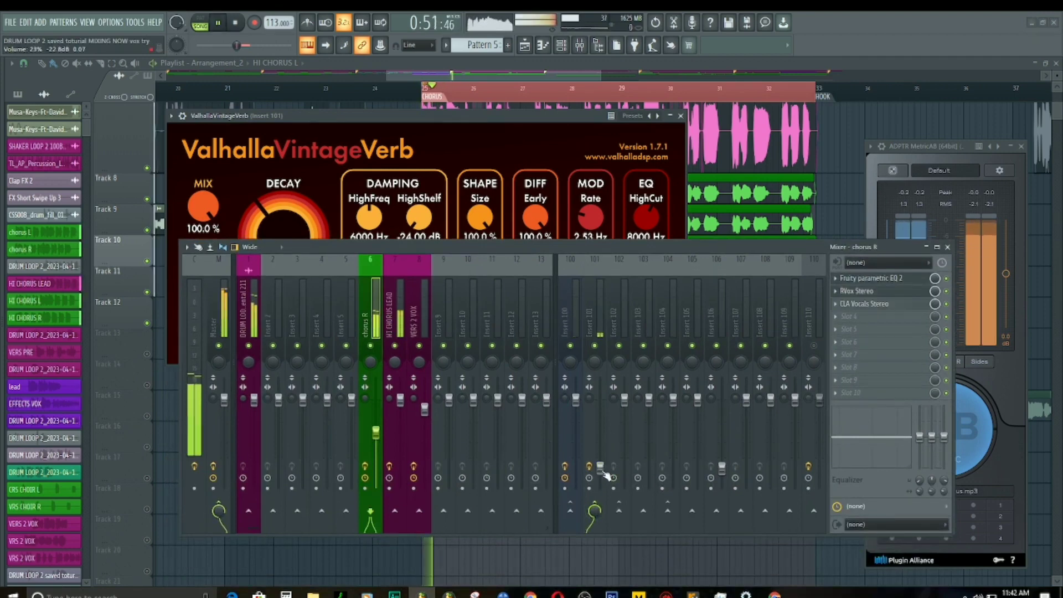
drag(600, 466, 600, 419)
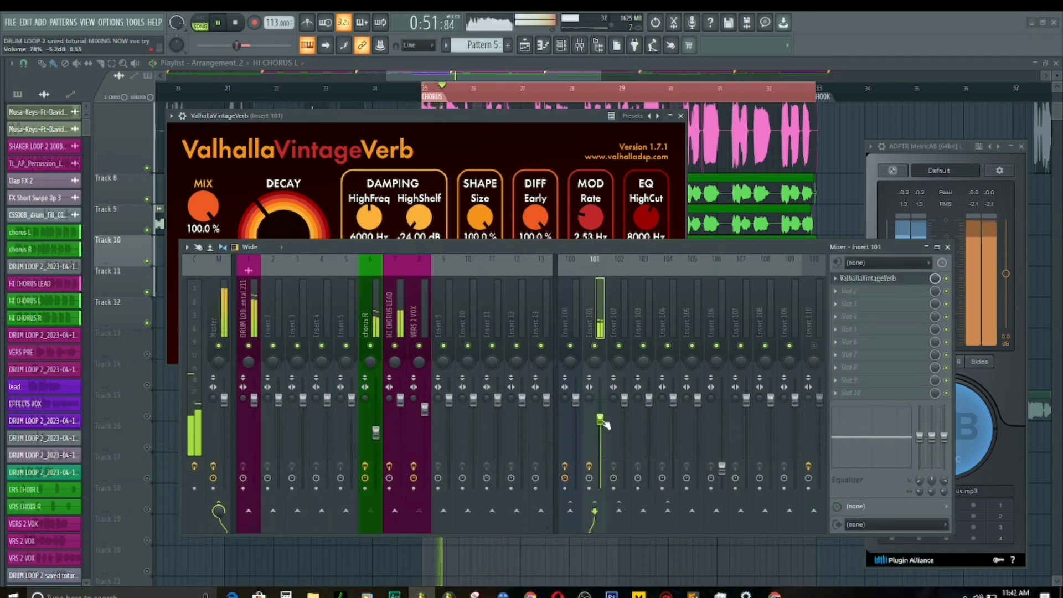
key(space)
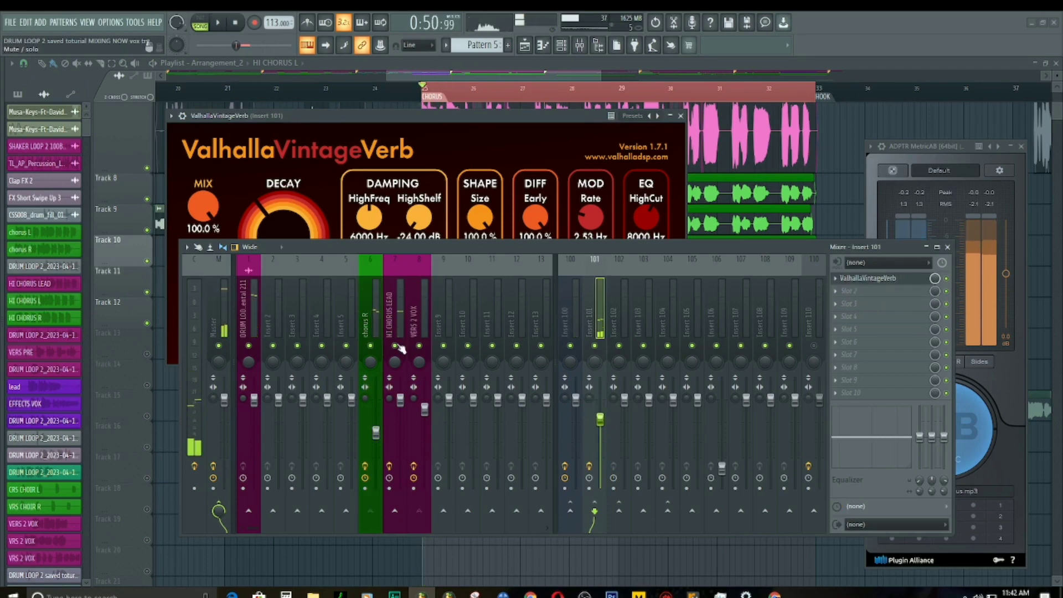
click(396, 346)
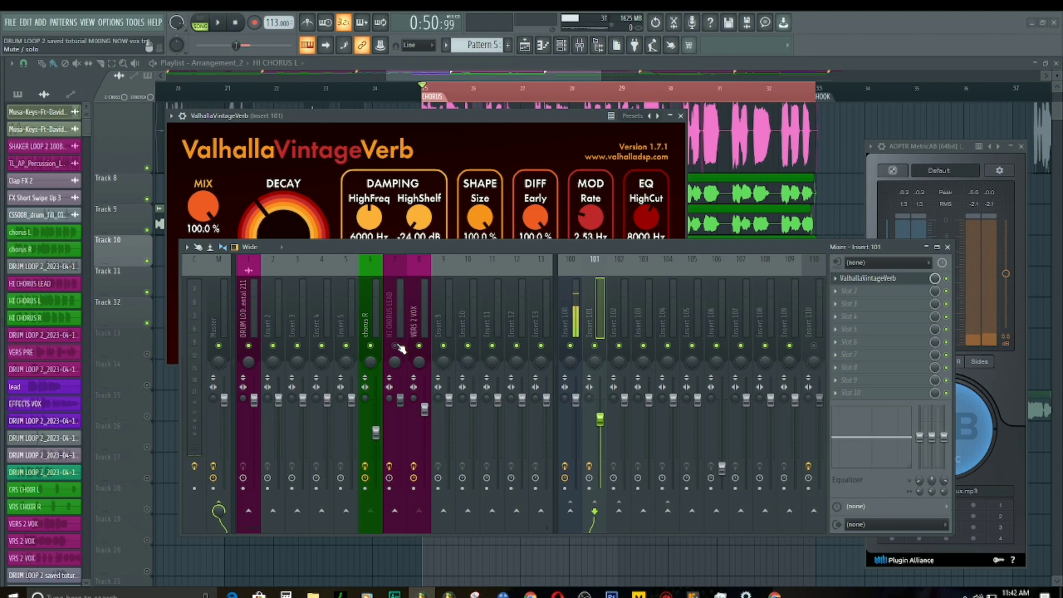
key(space)
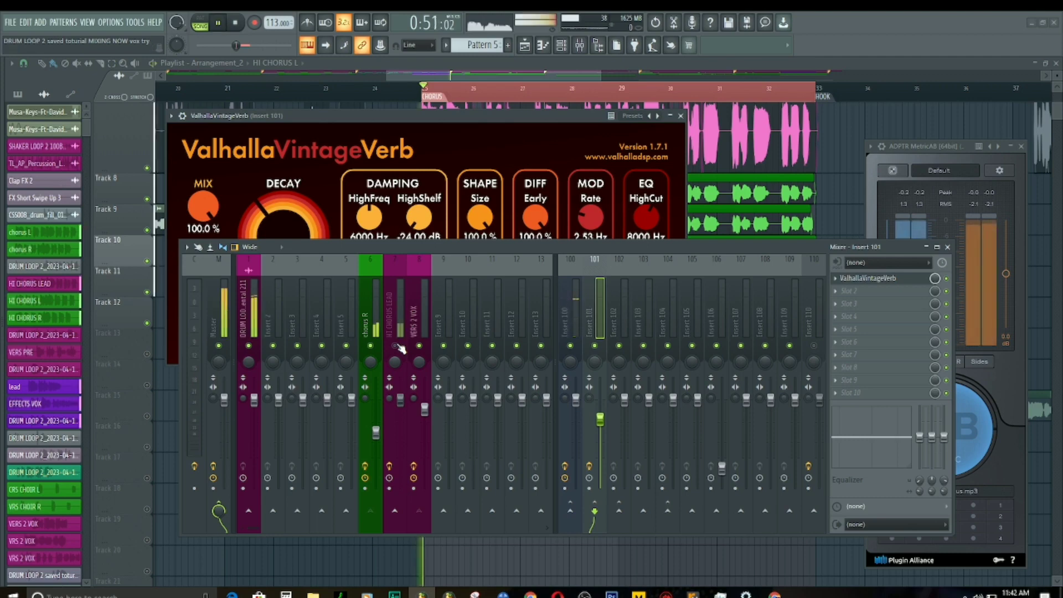
drag(599, 419, 603, 411)
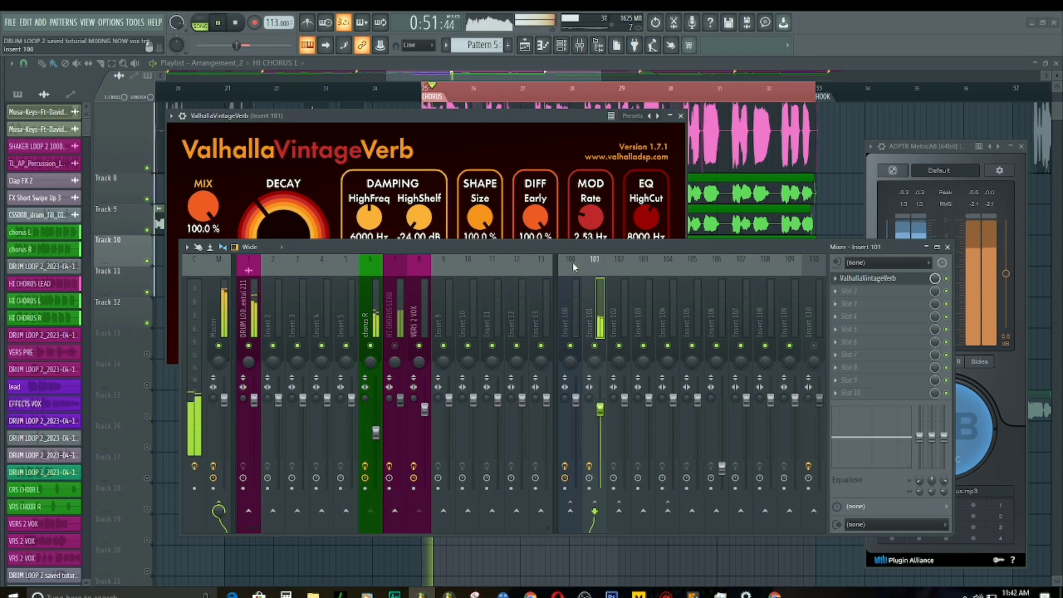
Uncover the ValhallaVintageVerb controls and set the EQ LowCut to 370 Hz during playback.
drag(566, 243, 579, 358)
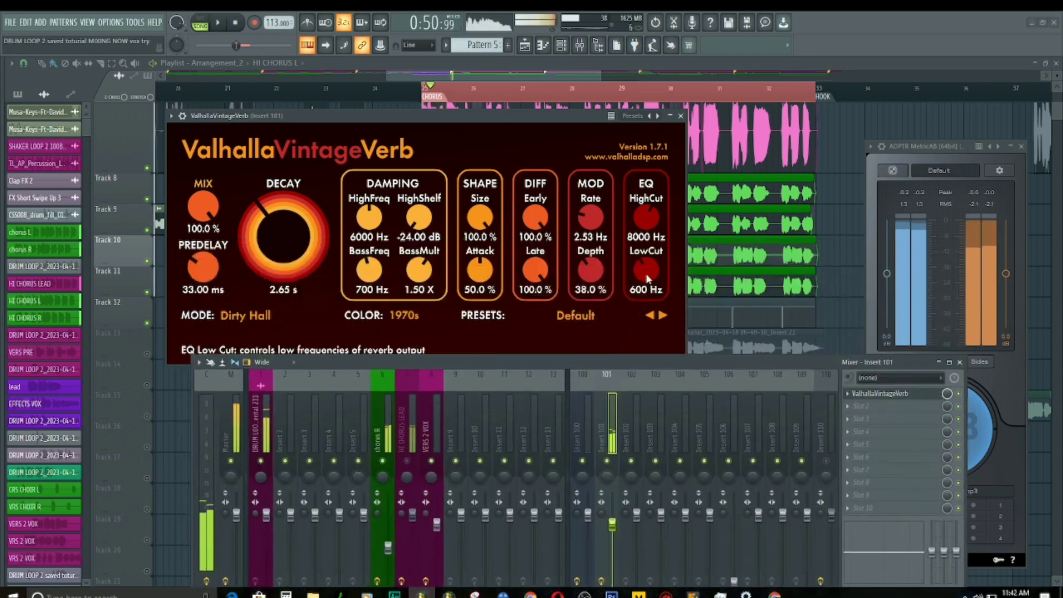
mouse_move(626, 270)
mouse_down()
mouse_move(626, 292)
mouse_move(635, 271)
mouse_up()
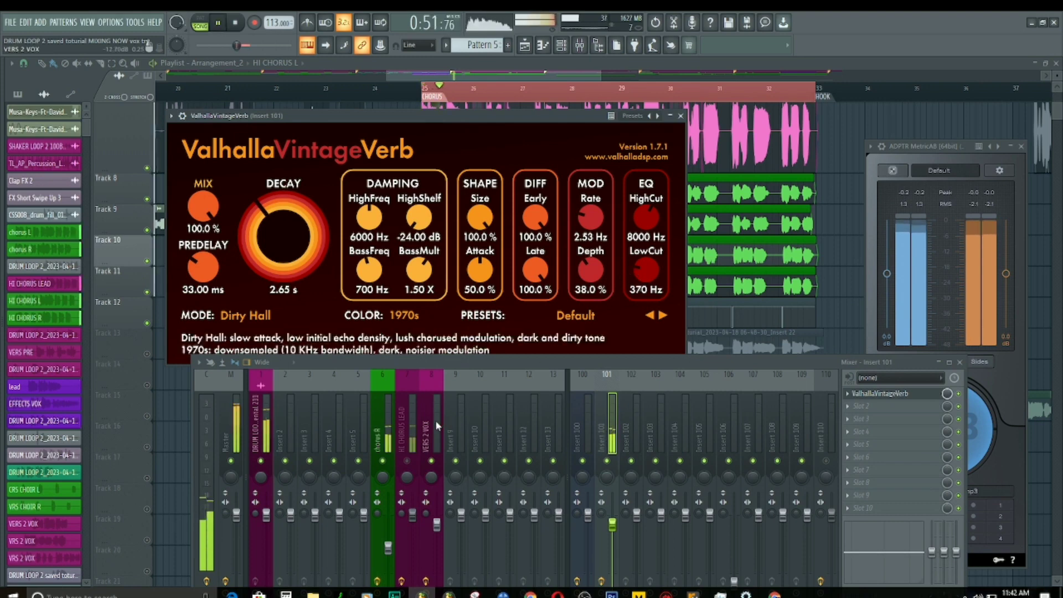
key(space)
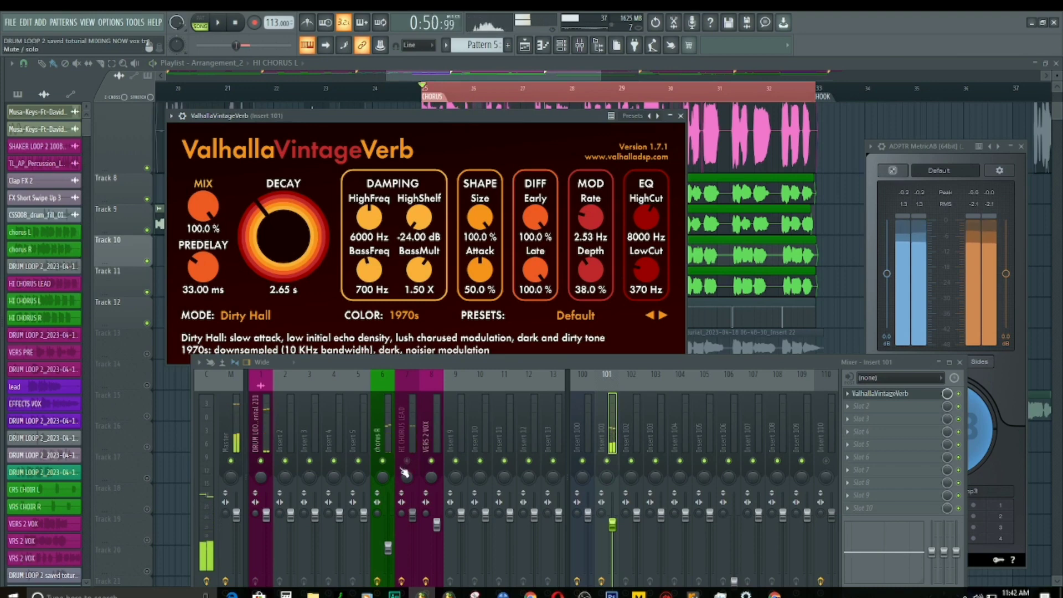
Lower the chorus R fader during playback, to -11.9 dB with HI CHORUS LEAD muted and slightly further with it unmuted.
key(space)
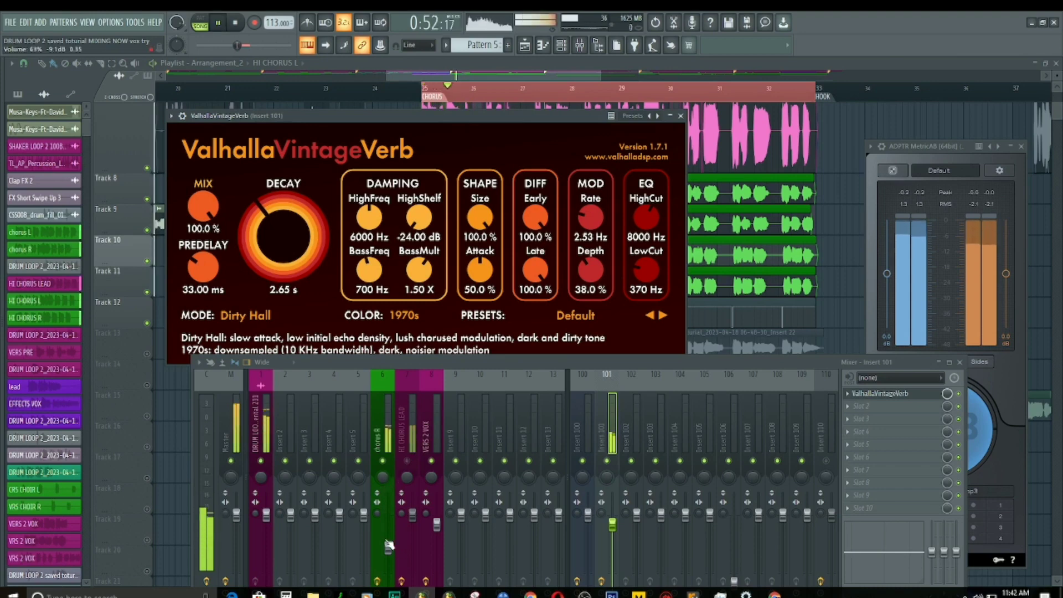
key(space)
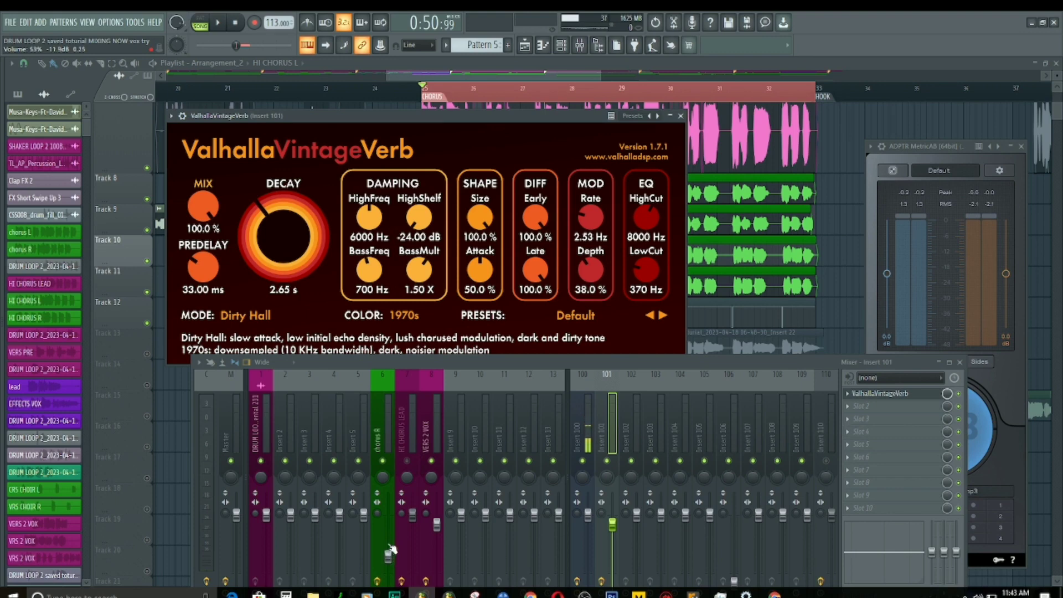
click(407, 462)
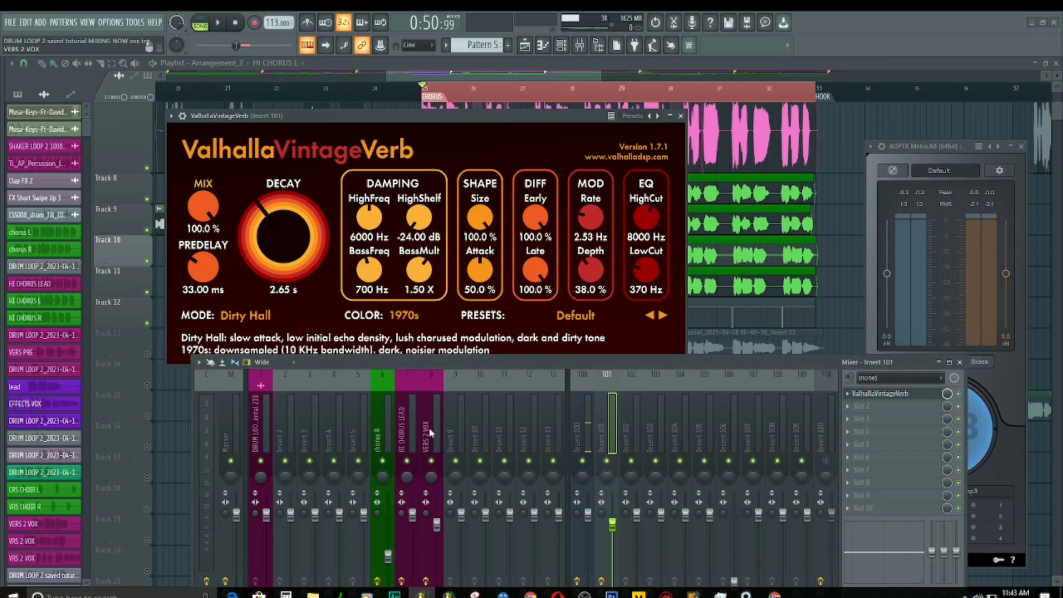
key(space)
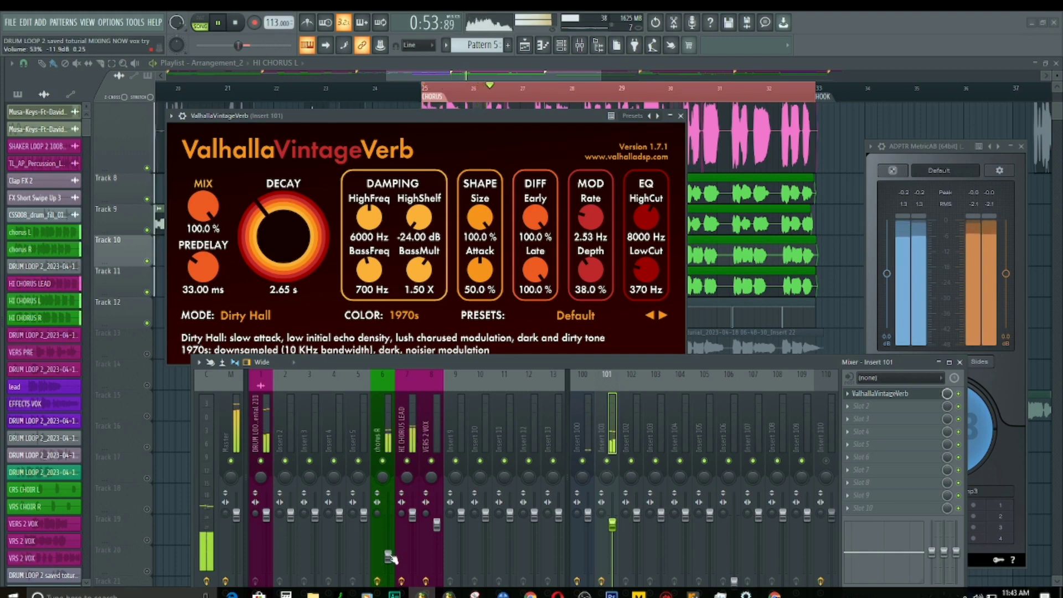
drag(388, 555, 391, 562)
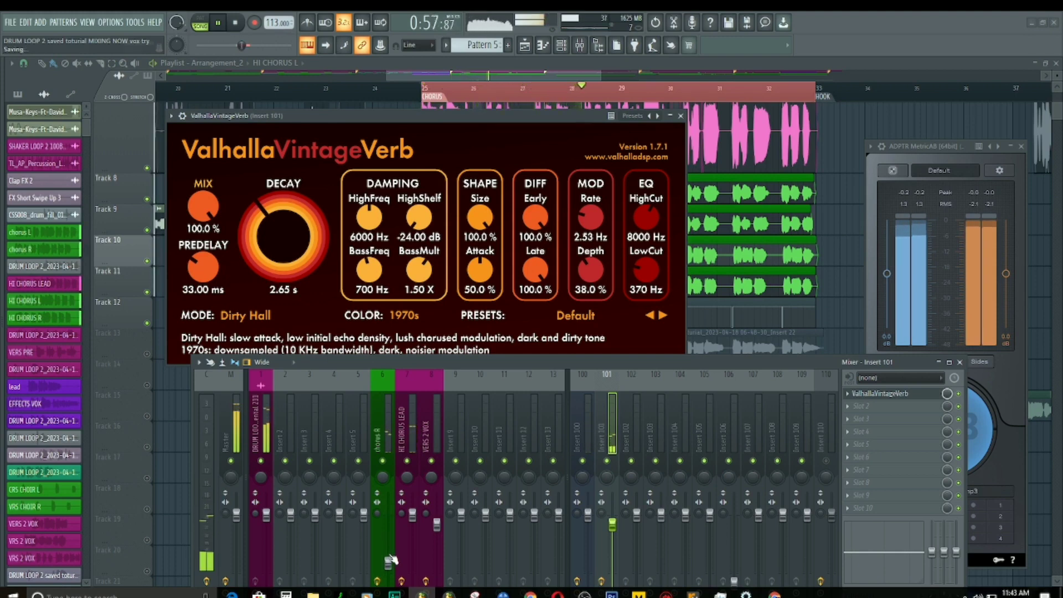
key(space)
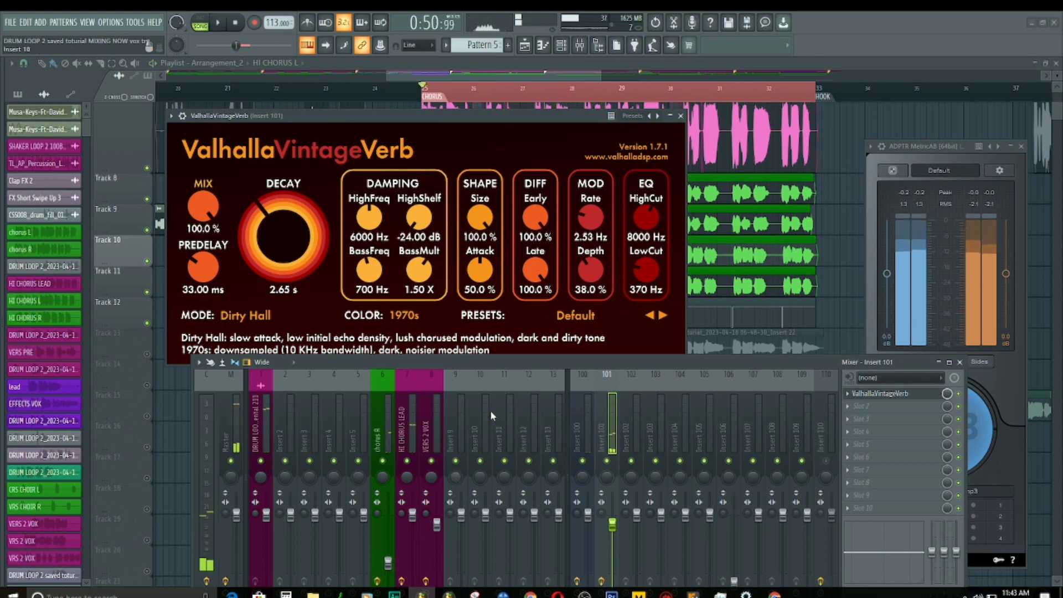
Lower the Insert 101 reverb fader and the chorus R fader slightly while playing the chorus with the lead.
drag(576, 358, 592, 319)
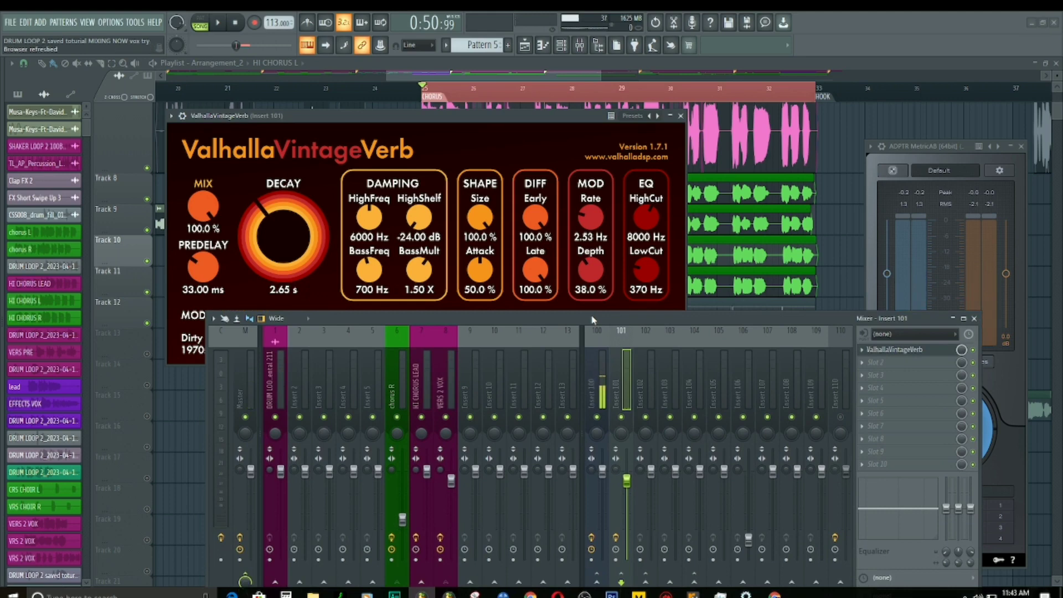
key(space)
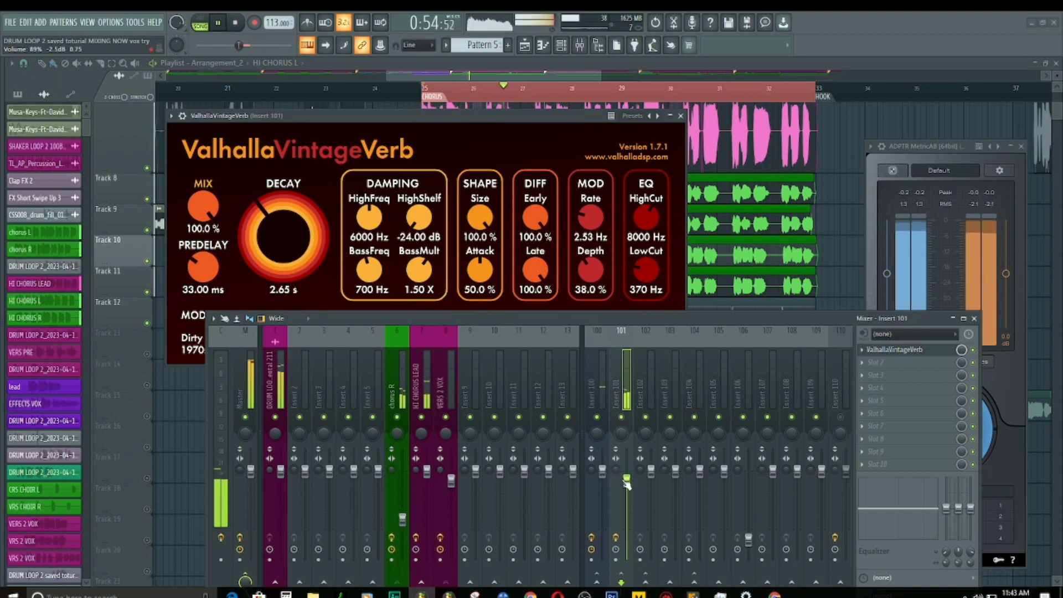
drag(626, 484, 626, 497)
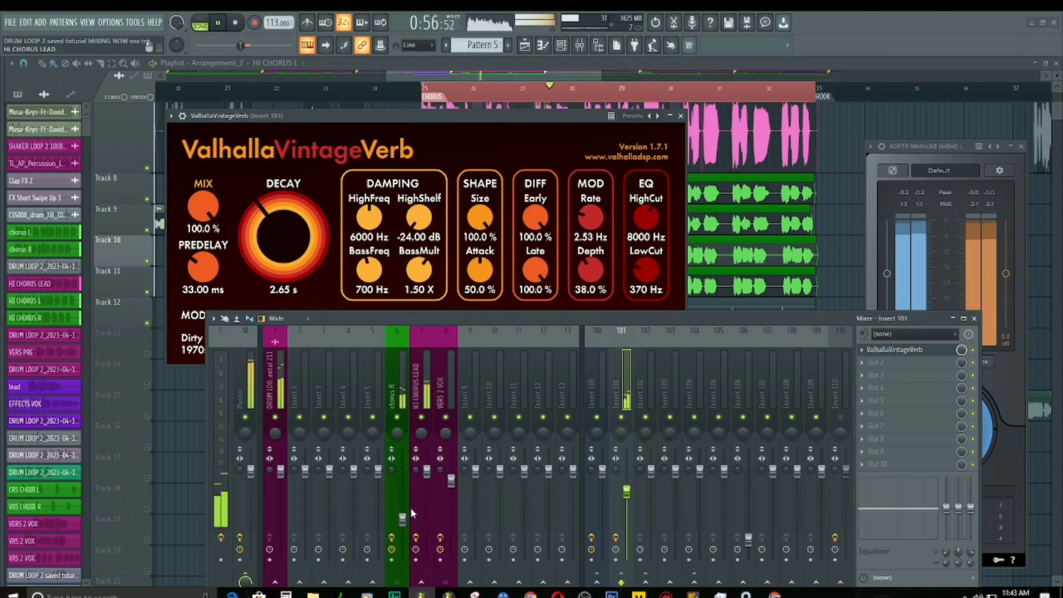
drag(403, 518, 406, 522)
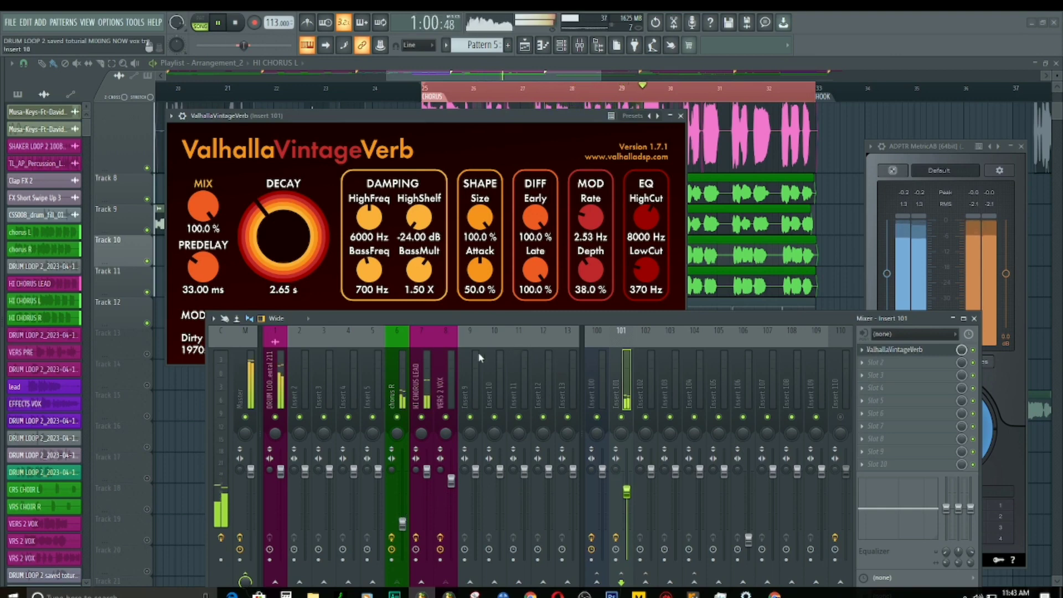
key(space)
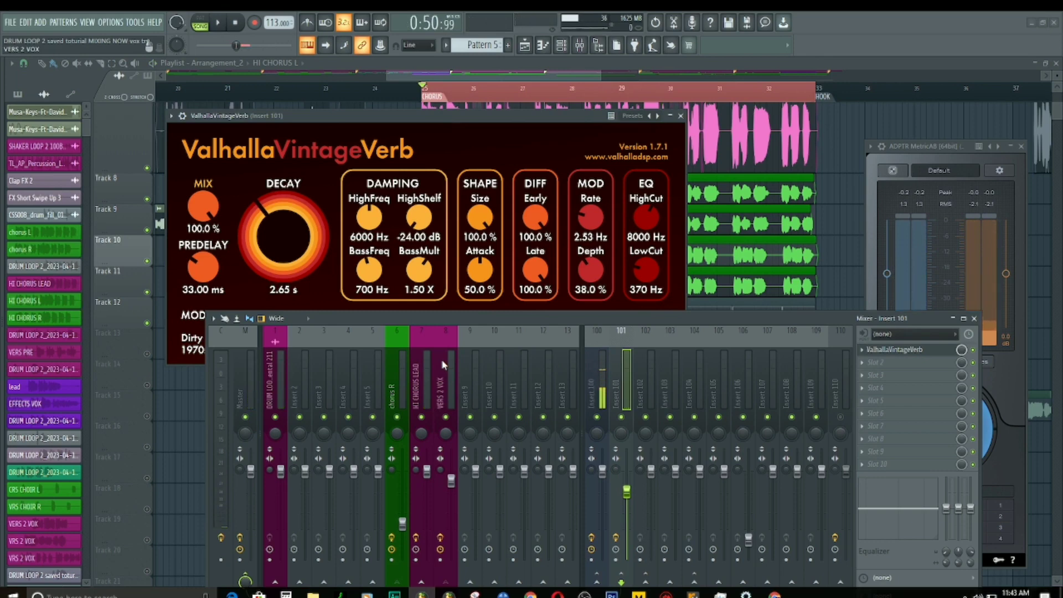
Audition the chorus with the HI CHORUS LEAD insert selected, checking its balance against the chorus R backing vocals.
key(space)
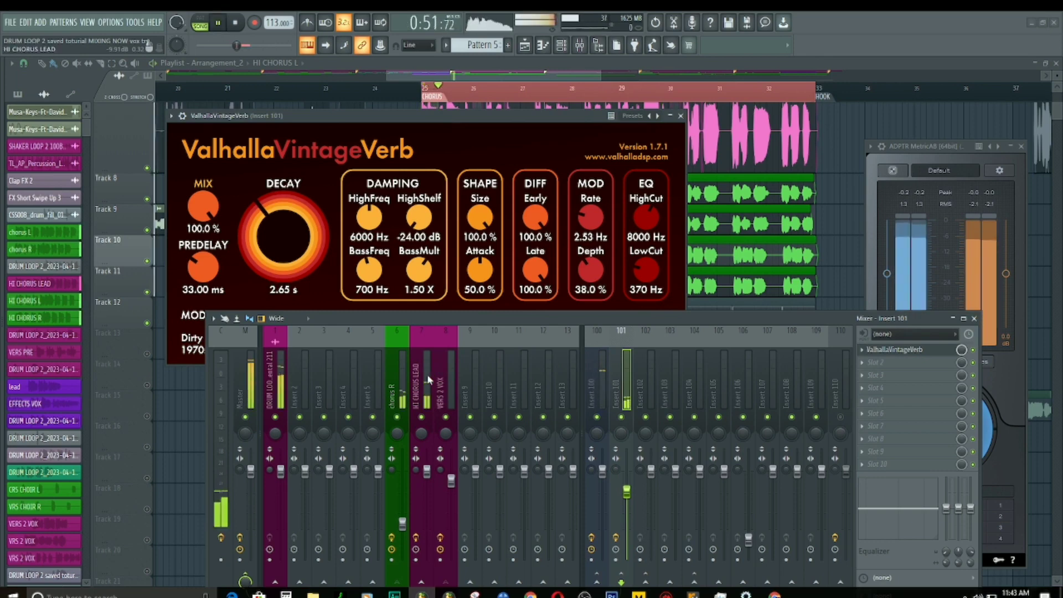
click(426, 375)
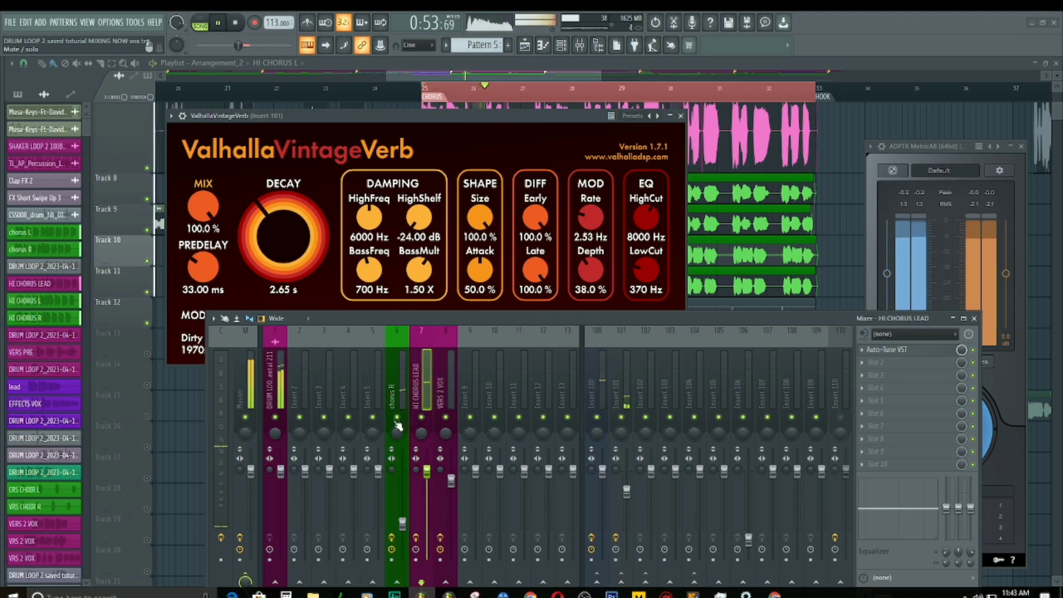
drag(404, 524, 406, 528)
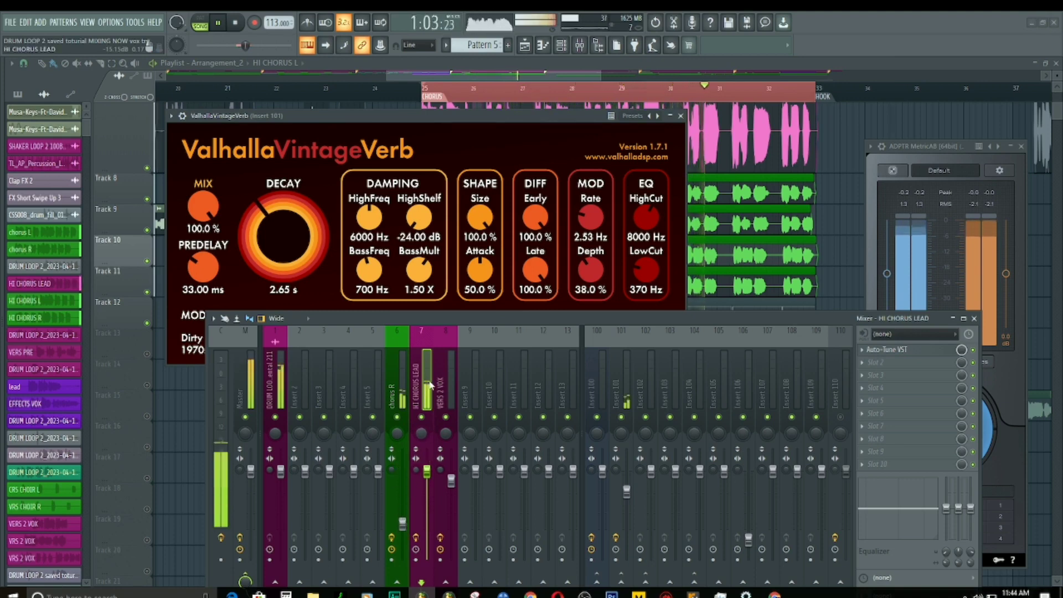
key(space)
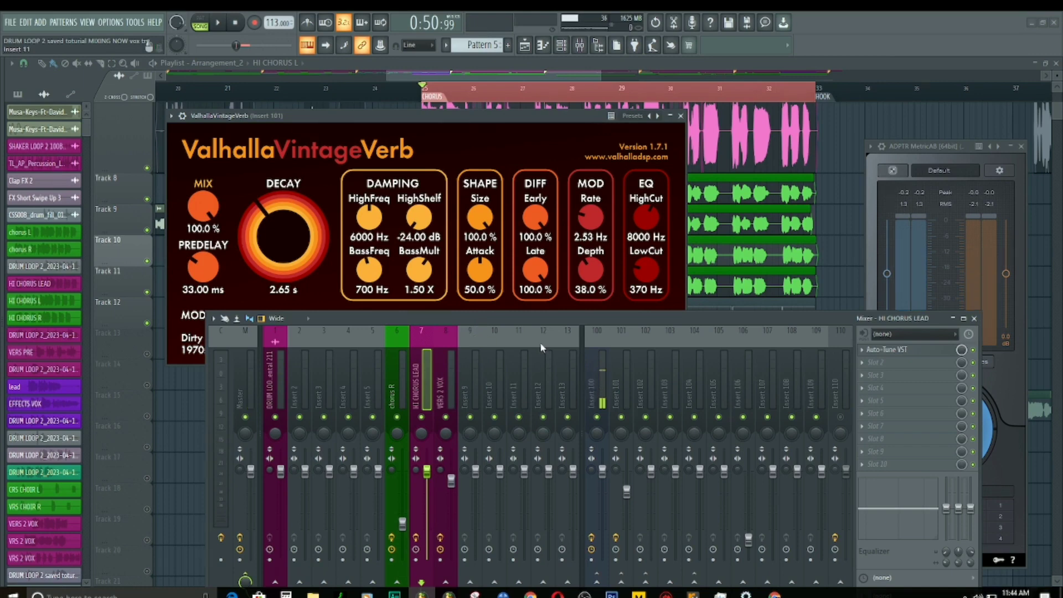
Add Fruity Chorus to the second effect slot of the HI CHORUS LEAD insert.
click(883, 368)
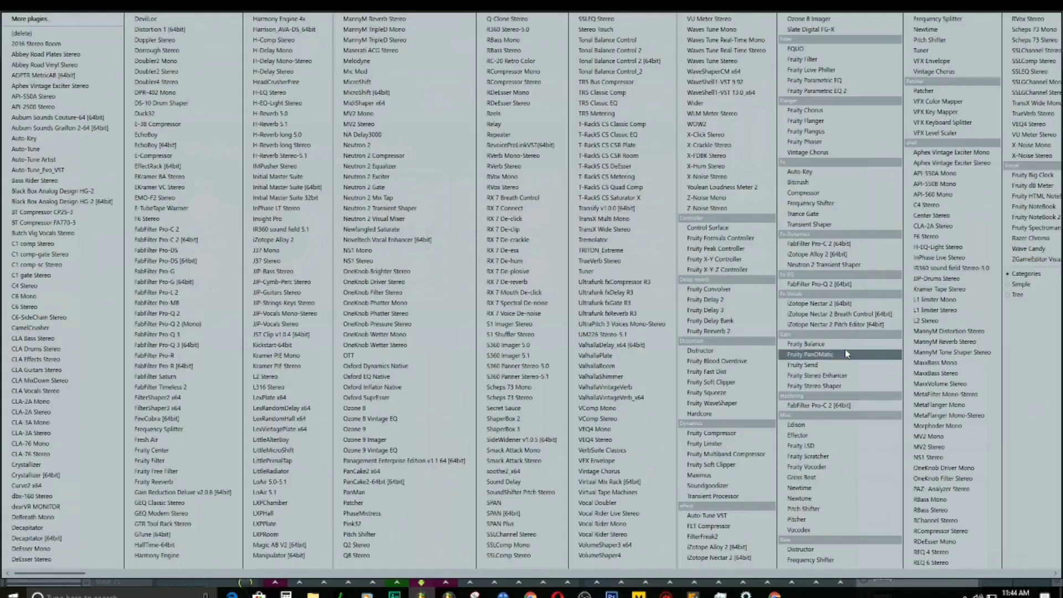
click(806, 111)
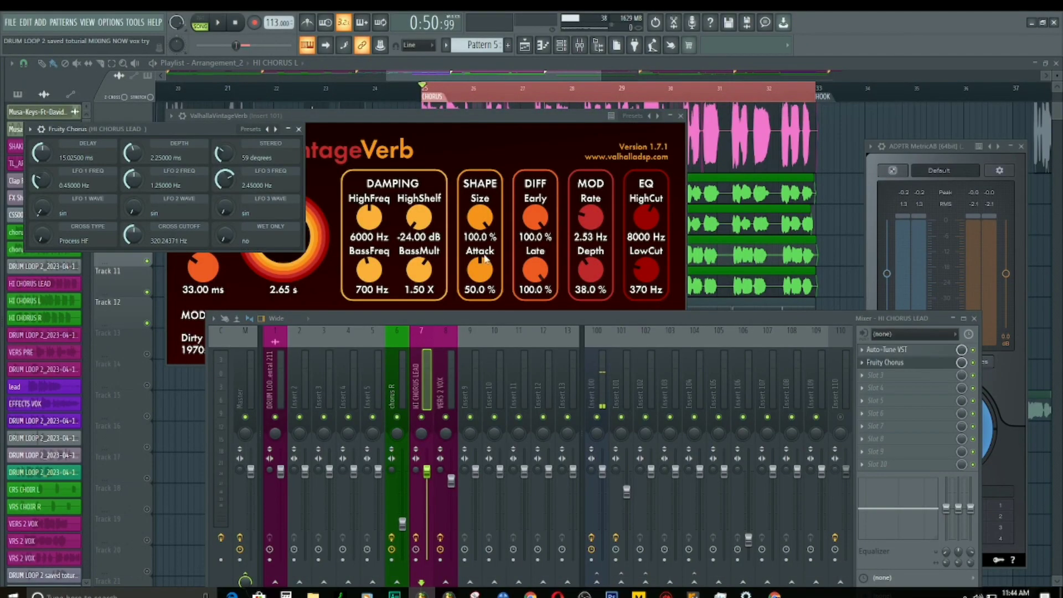
Load the mixer track state "vocal preset airy vocals" onto the HI CHORUS LEAD insert and close the plugin windows it opens.
right_click(425, 379)
mouse_move(477, 326)
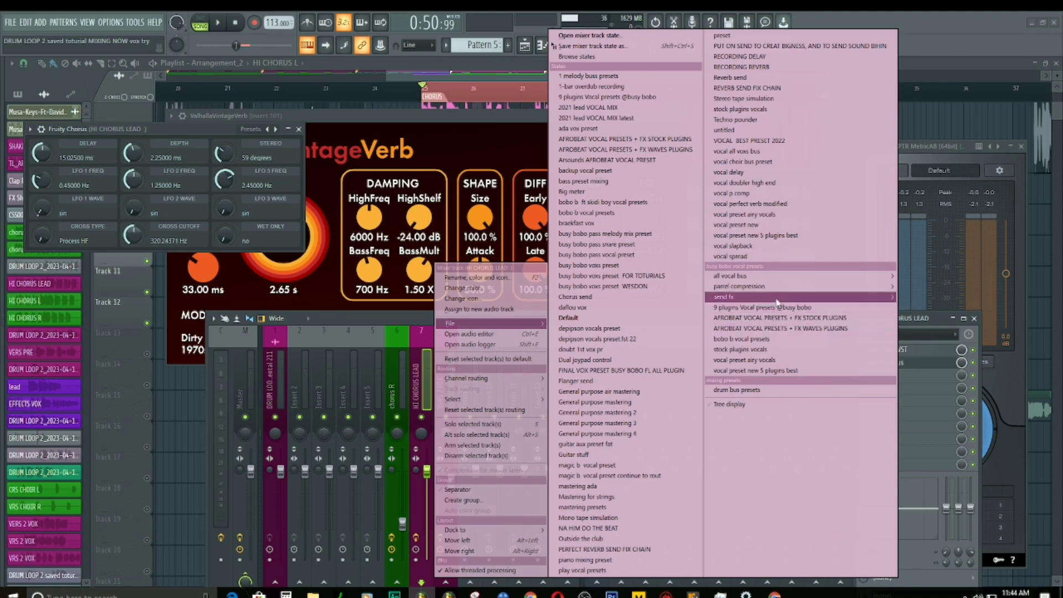
mouse_move(781, 301)
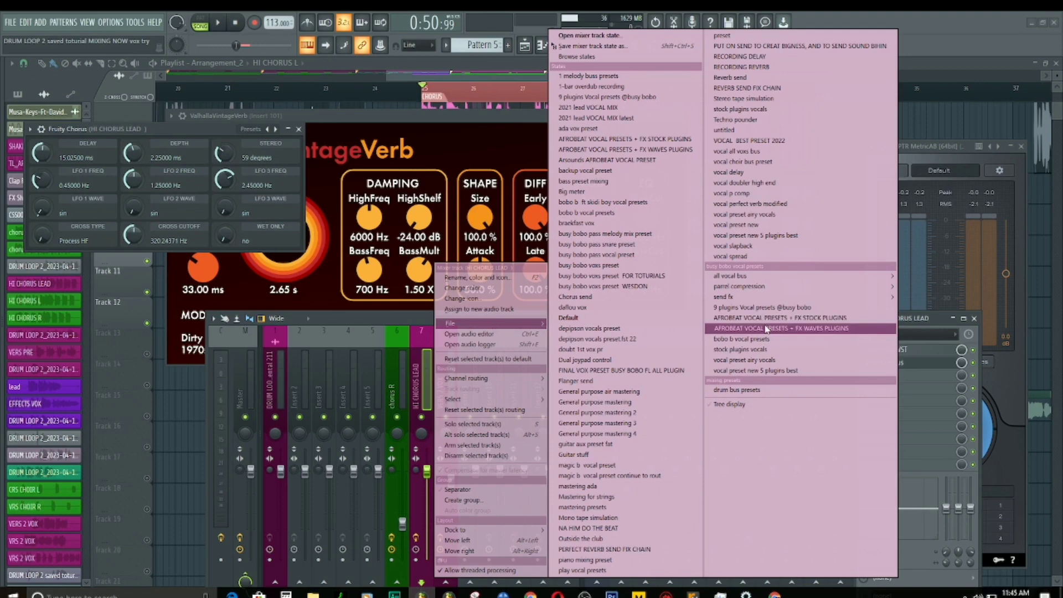
click(736, 361)
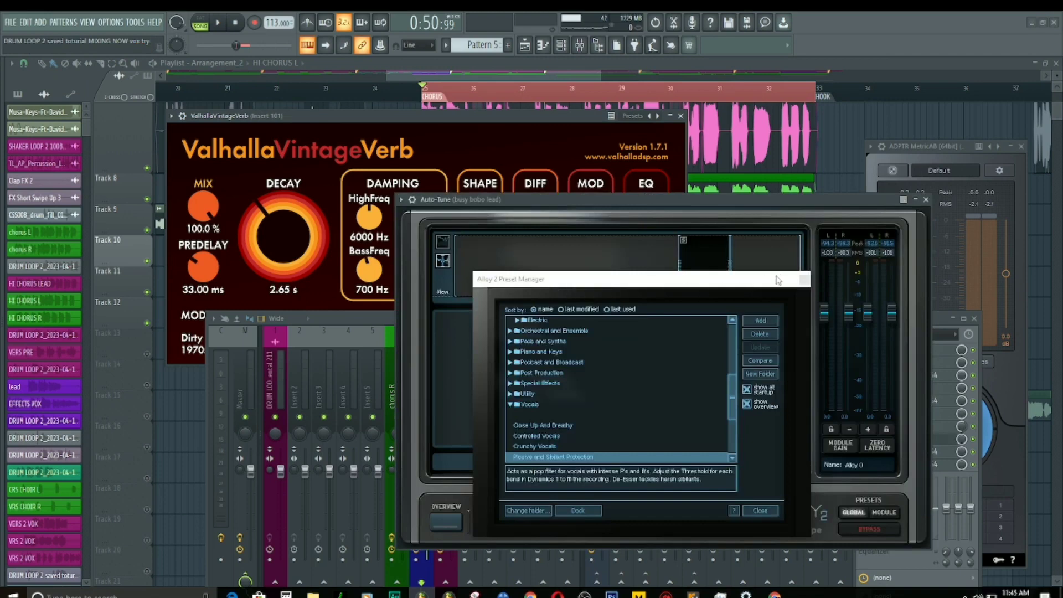
click(803, 280)
click(925, 200)
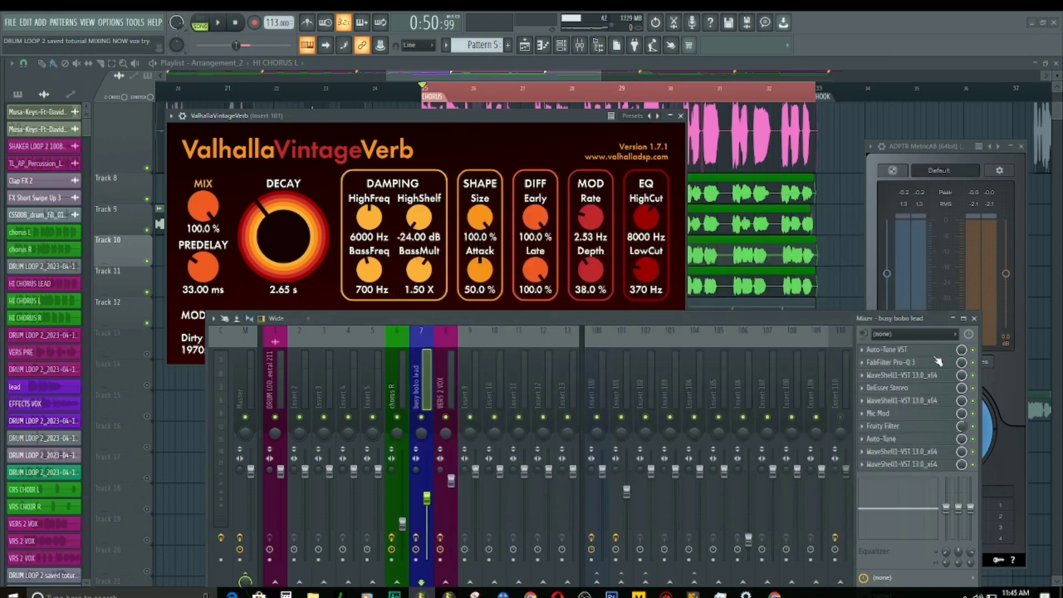
Open Auto-Tune VST on the lead vocal insert and set its key to F.
click(885, 352)
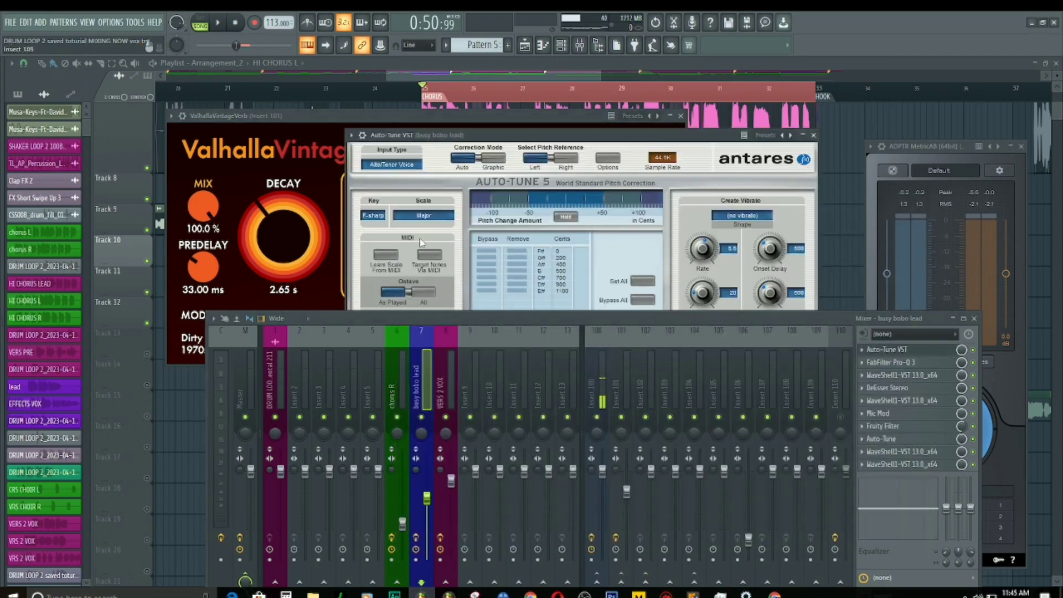
click(362, 215)
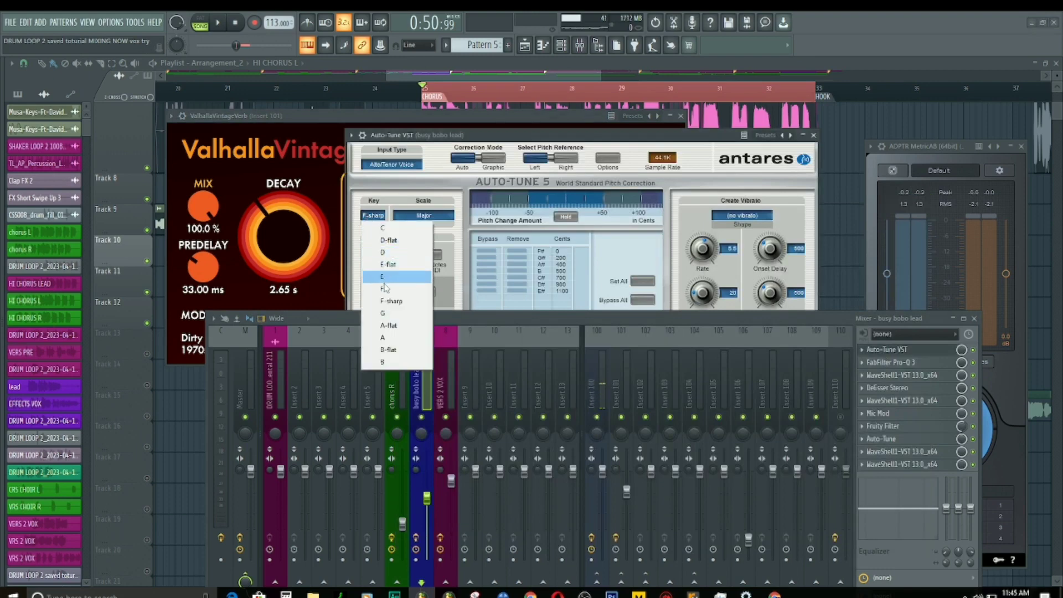
click(385, 288)
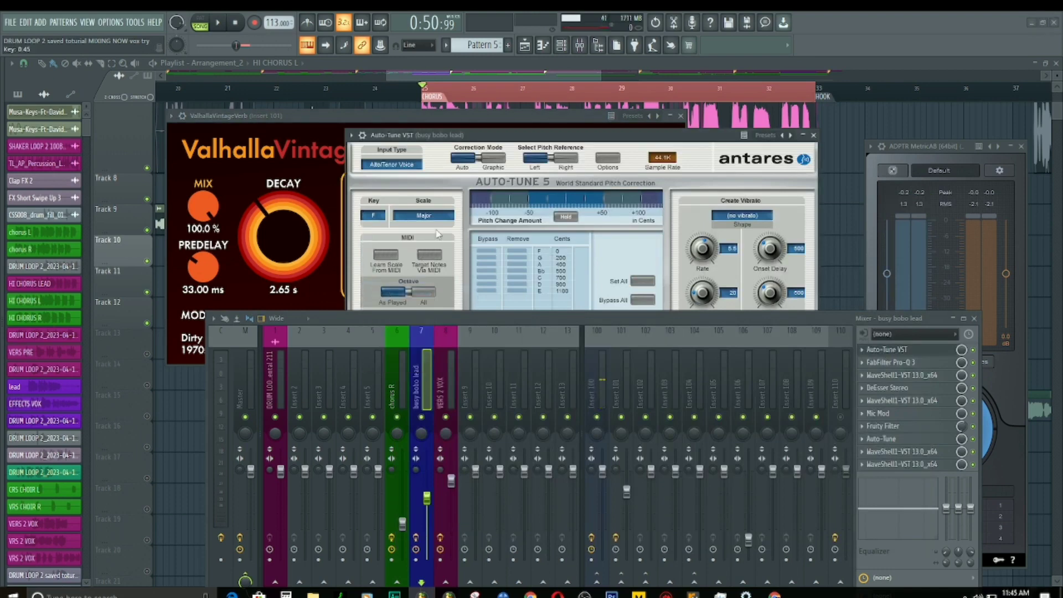
Raise the volume fader of the lead vocal insert while playing the chorus section.
drag(488, 321, 472, 312)
key(space)
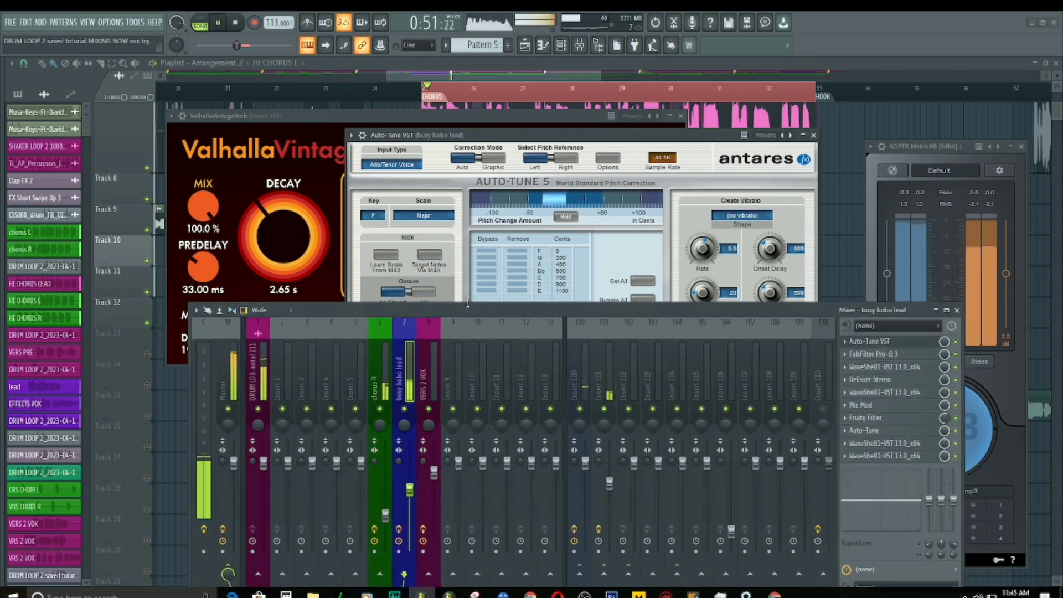
key(space)
key(space)
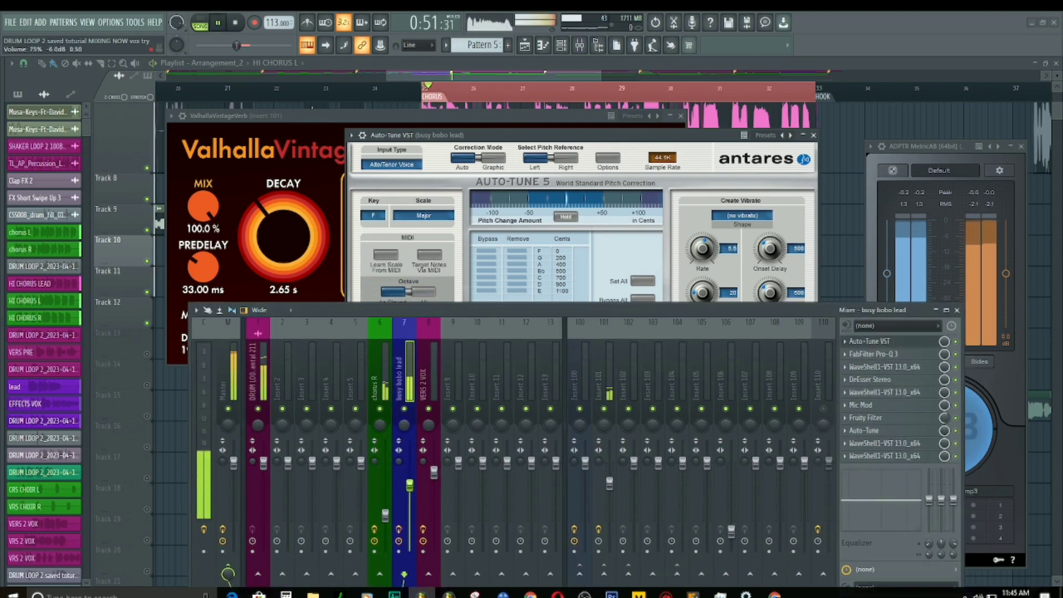
drag(409, 489, 409, 469)
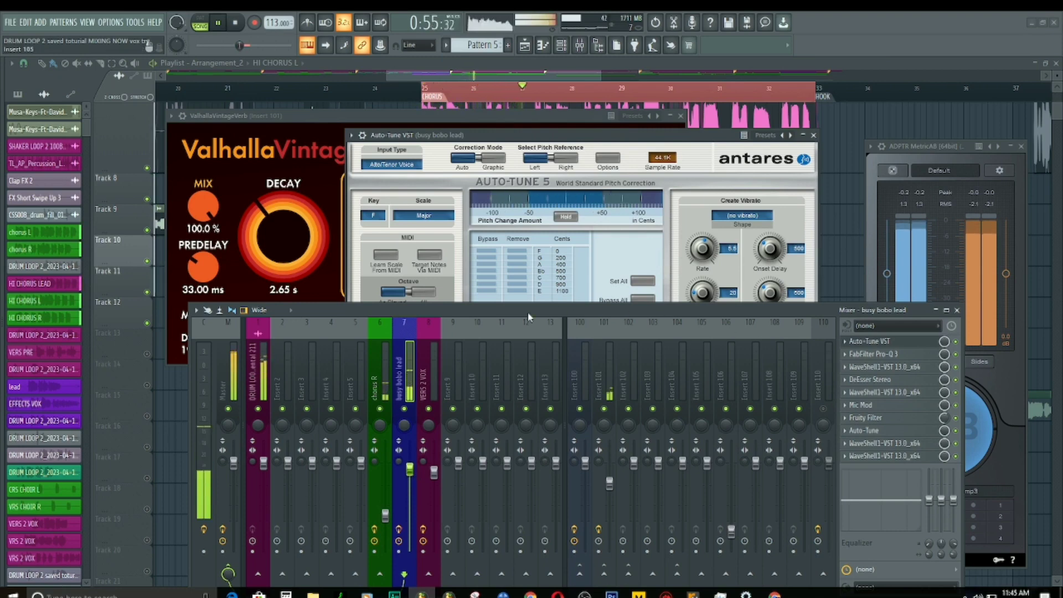
key(space)
Set the Auto-Tune VST scale on the lead vocal insert to Minor and audition the chorus.
click(426, 216)
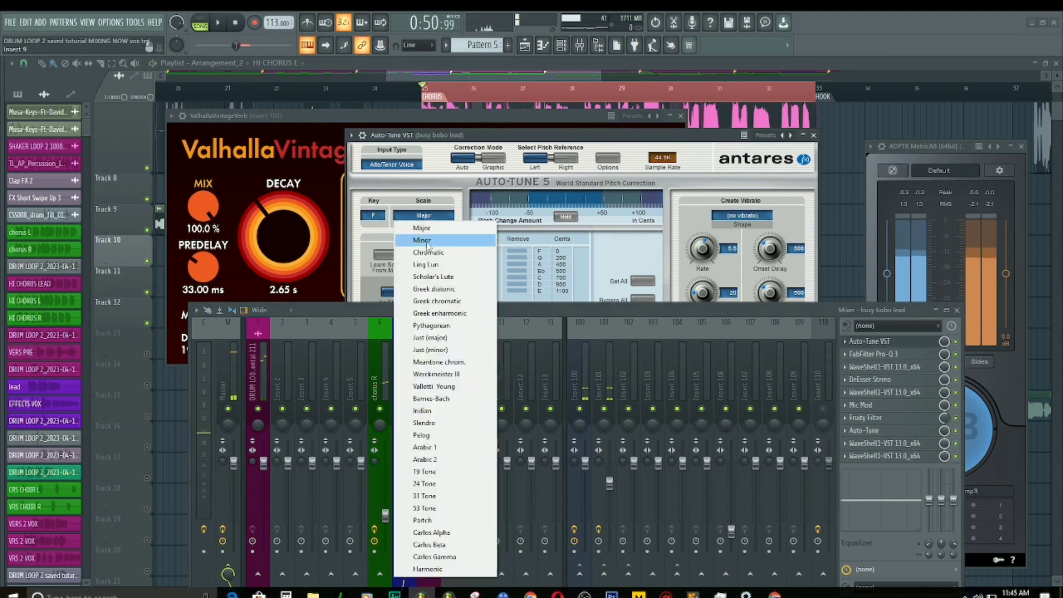
click(421, 240)
drag(535, 137, 525, 135)
key(space)
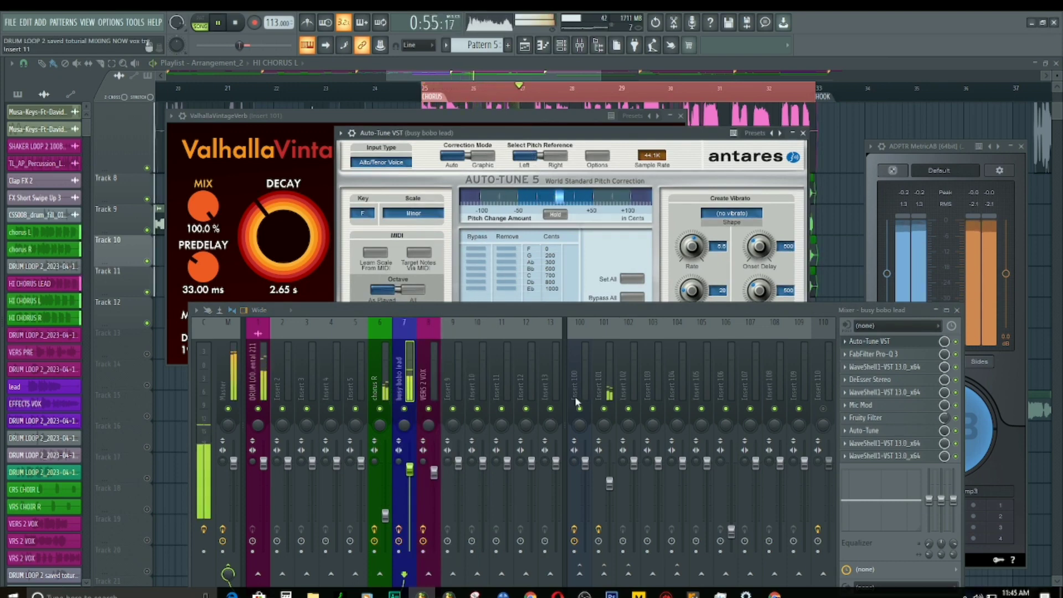
key(space)
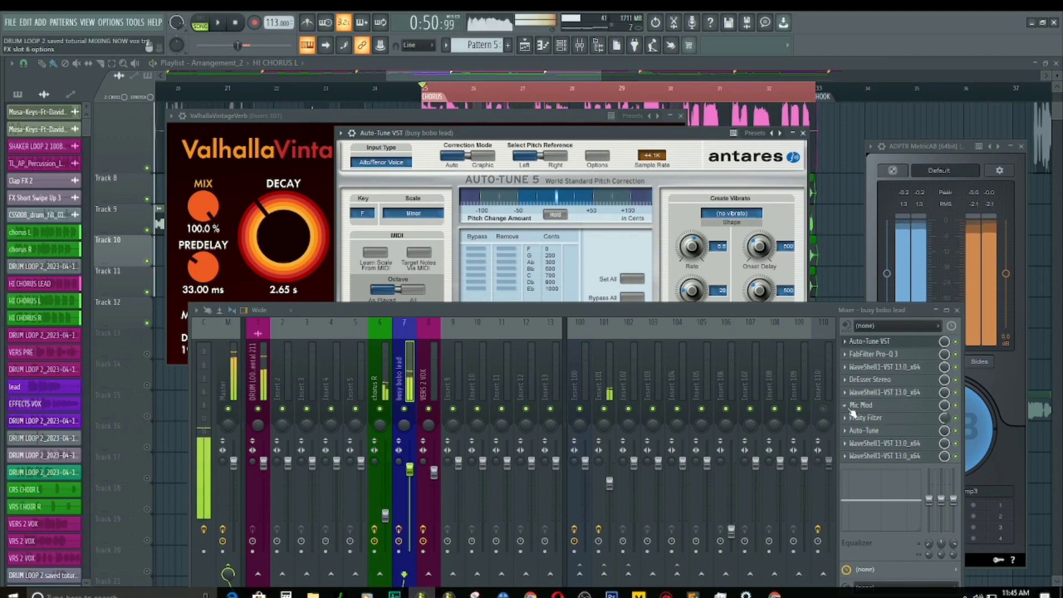
Replace Mic Mod in the lead vocal insert's sixth effect slot with Fruity Chorus and close the Auto-Tune VST window.
right_click(867, 405)
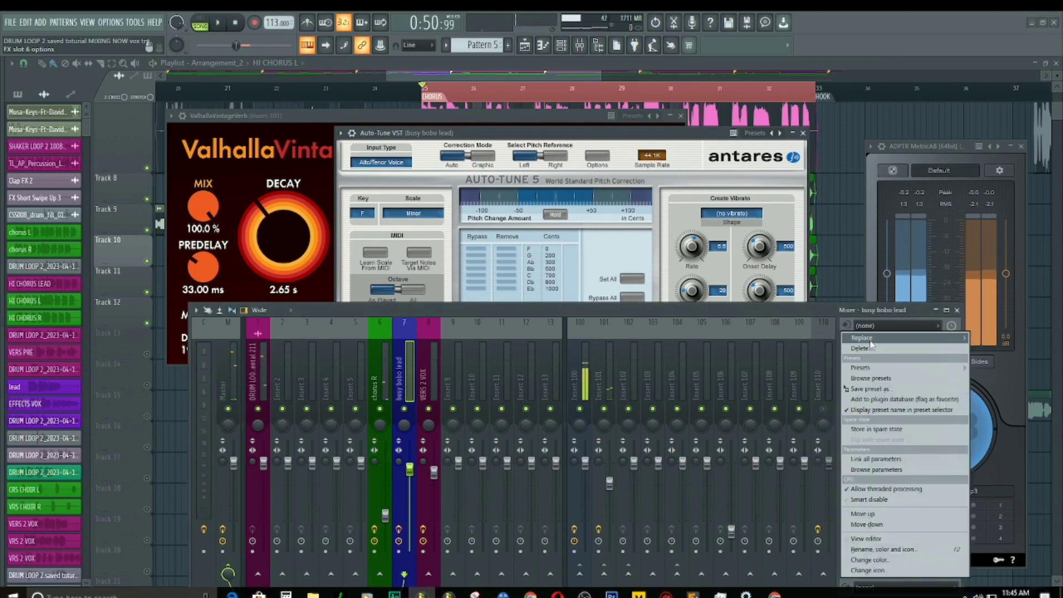
mouse_move(863, 338)
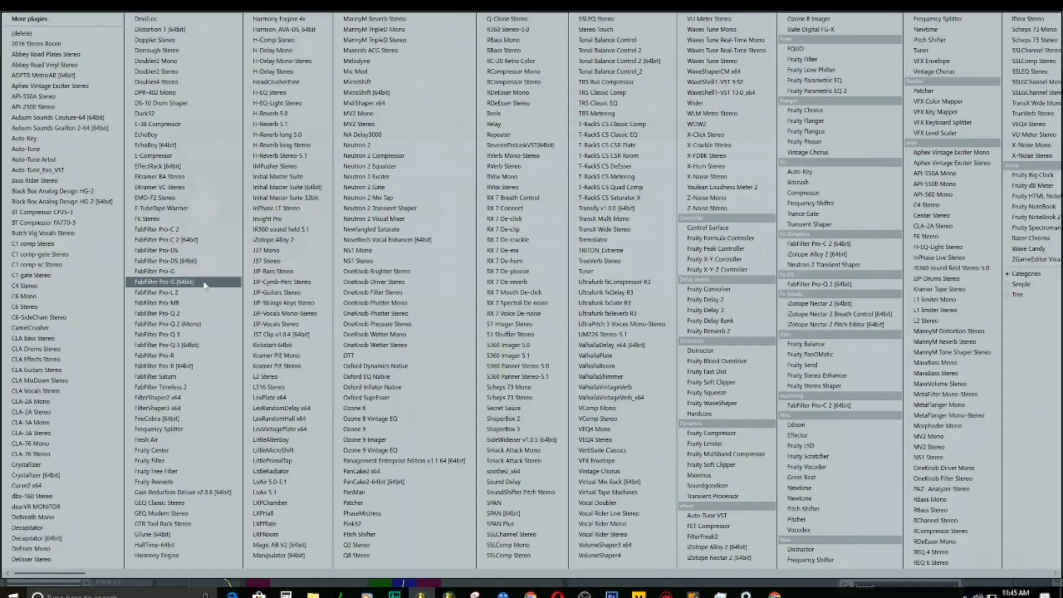
click(806, 110)
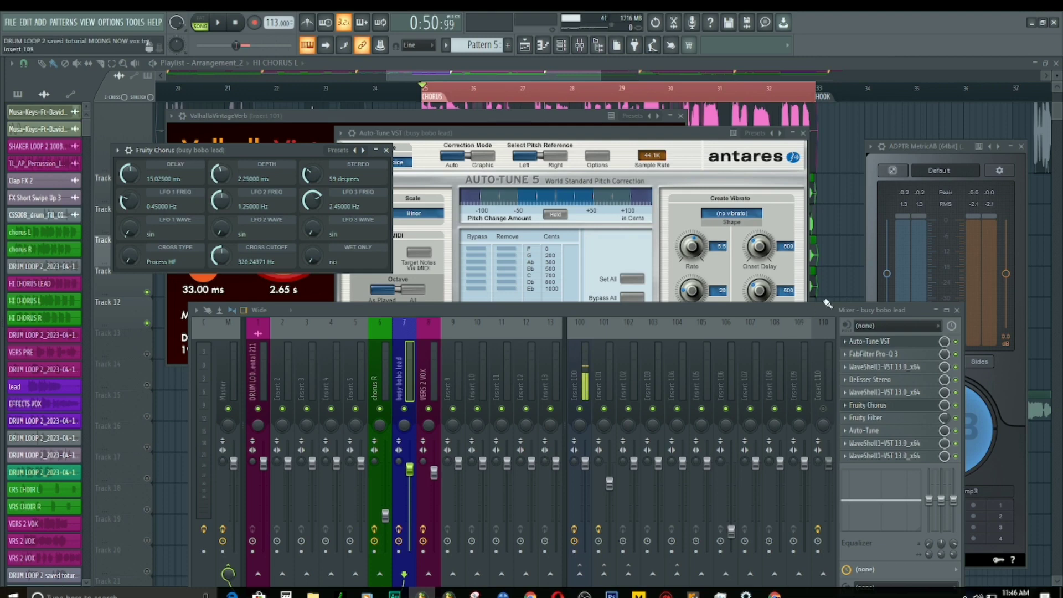
click(805, 134)
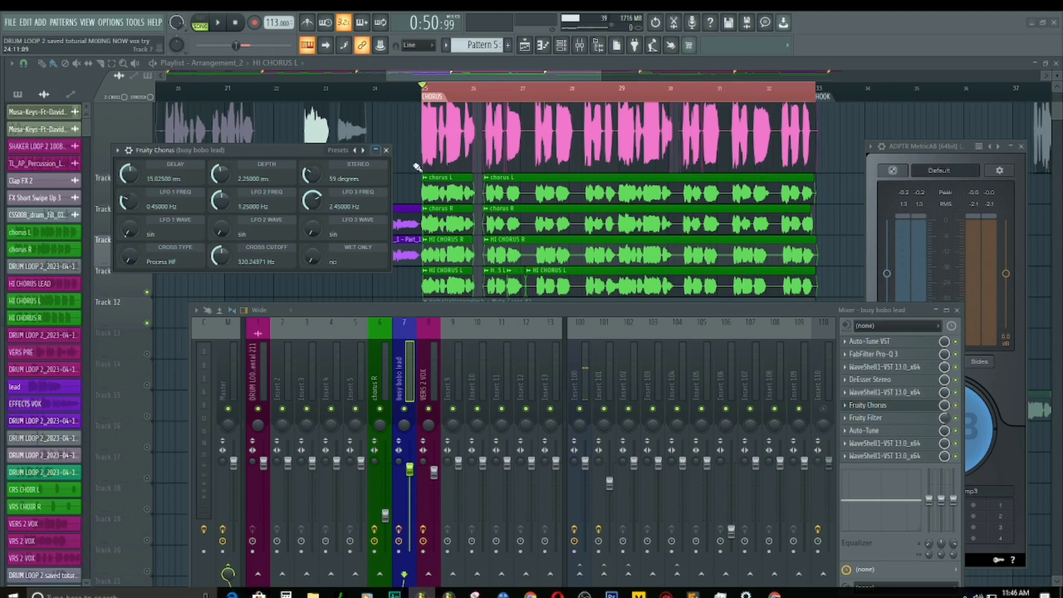
Compare the chorus lead vocal with Fruity Chorus enabled and bypassed.
key(space)
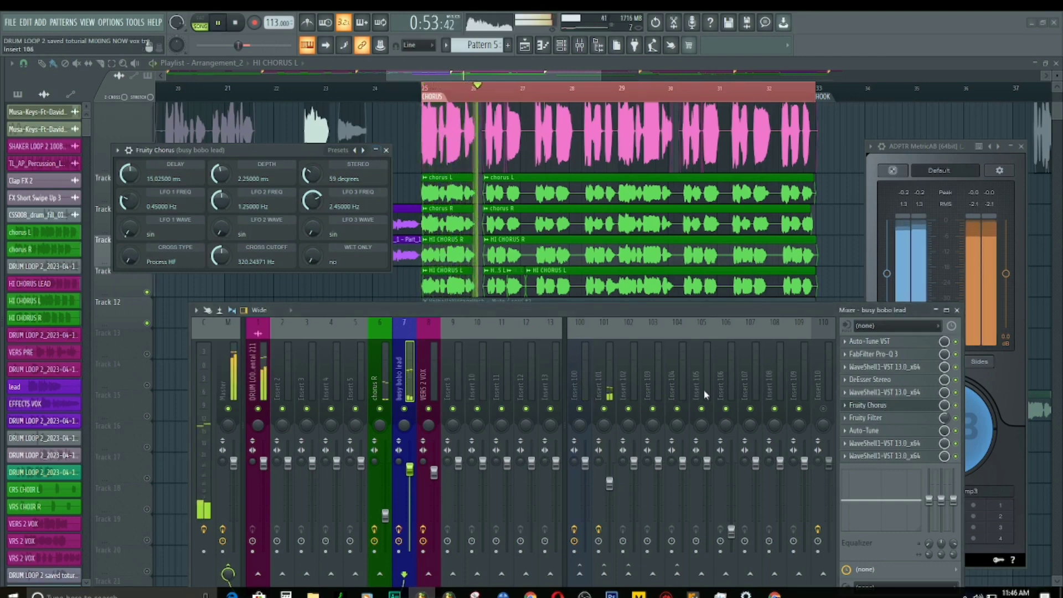
key(space)
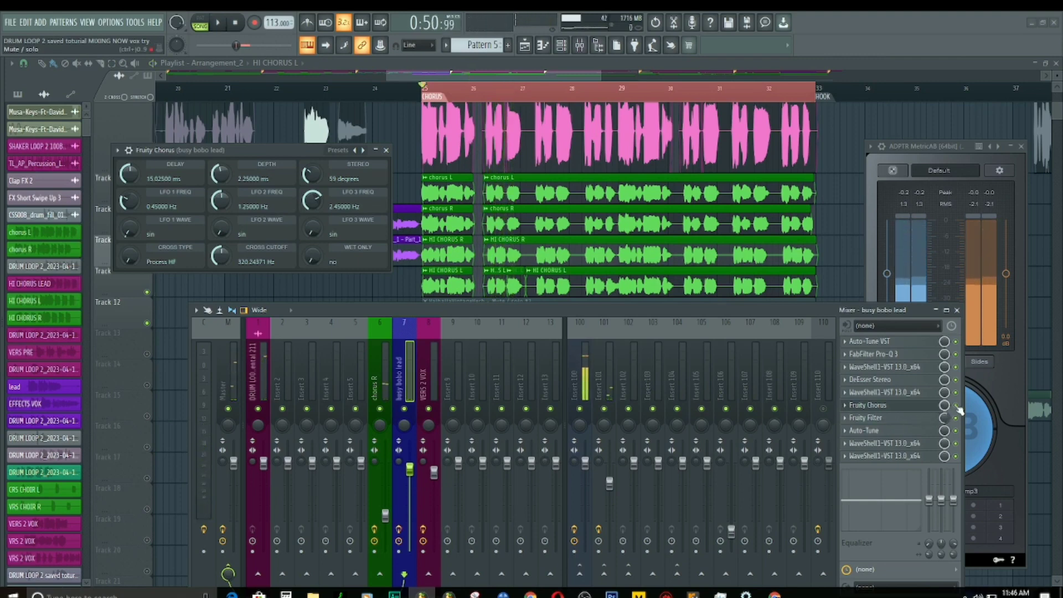
key(space)
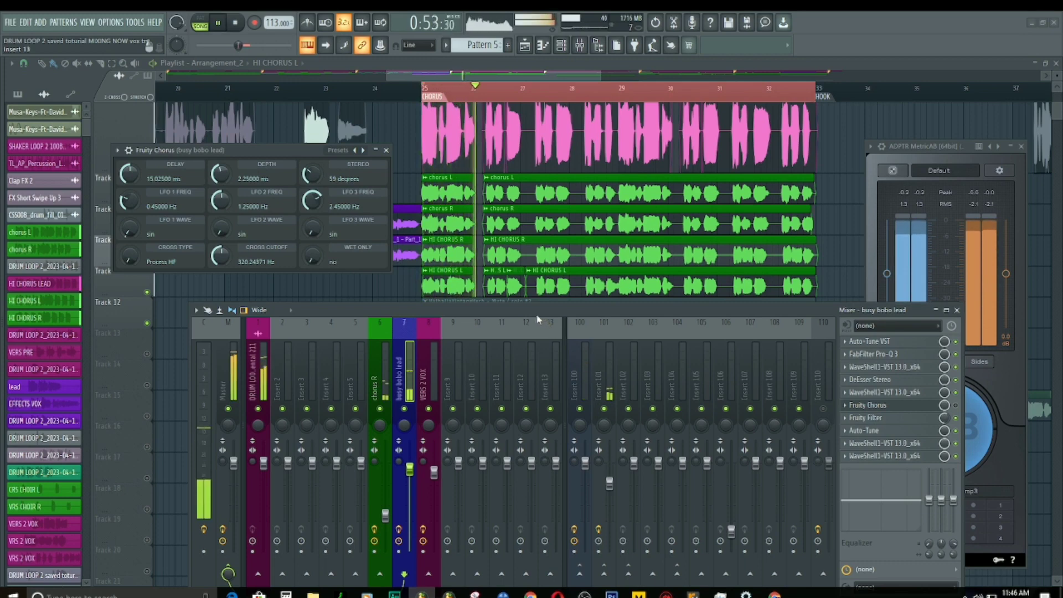
key(space)
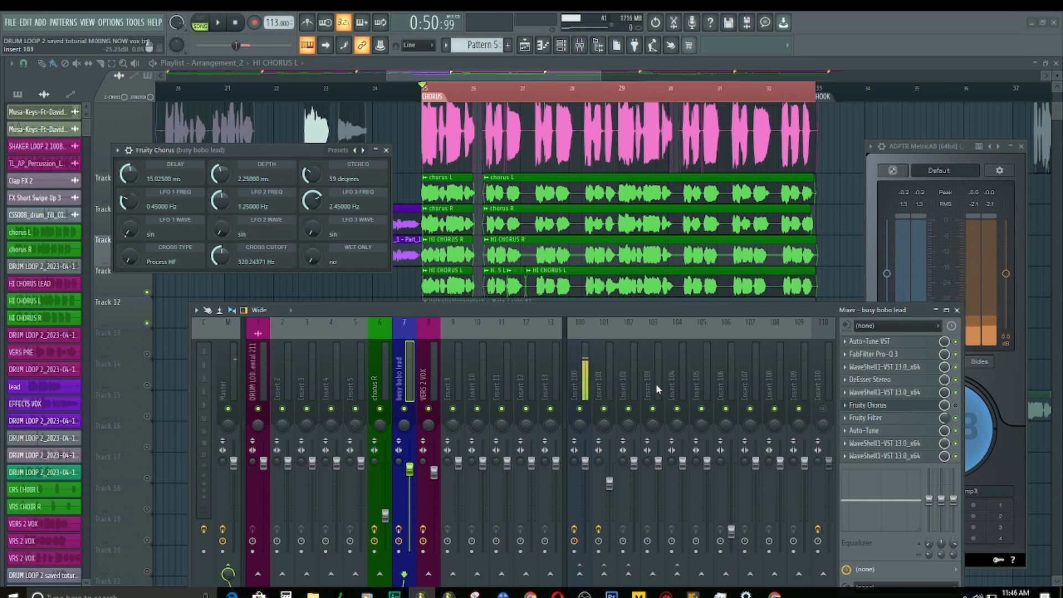
Reduce the mix level of the lead vocal insert's Fruity Chorus slot to roughly half during chorus playback.
drag(602, 310, 596, 281)
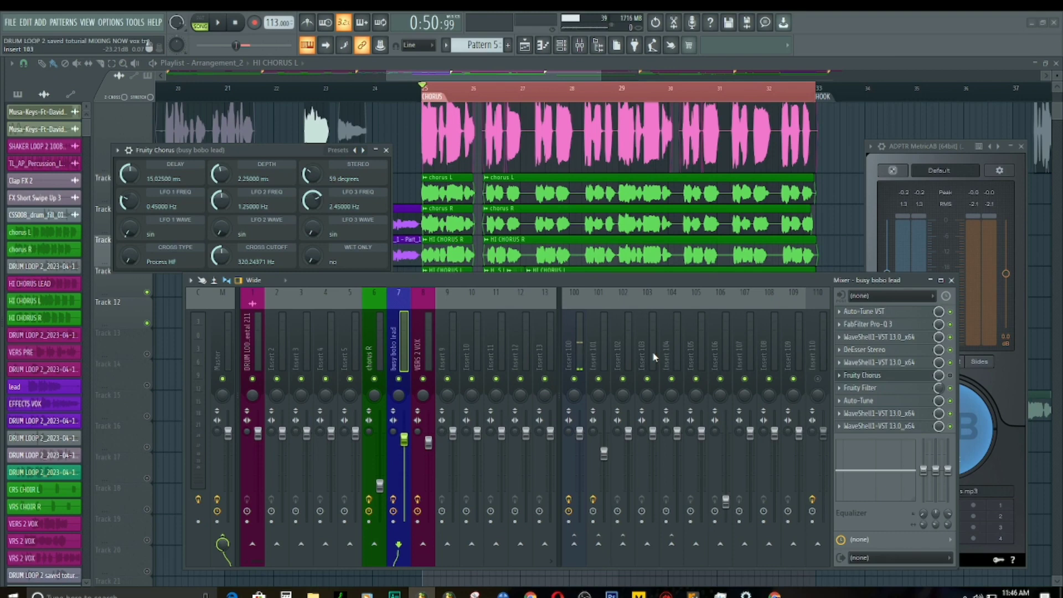
key(space)
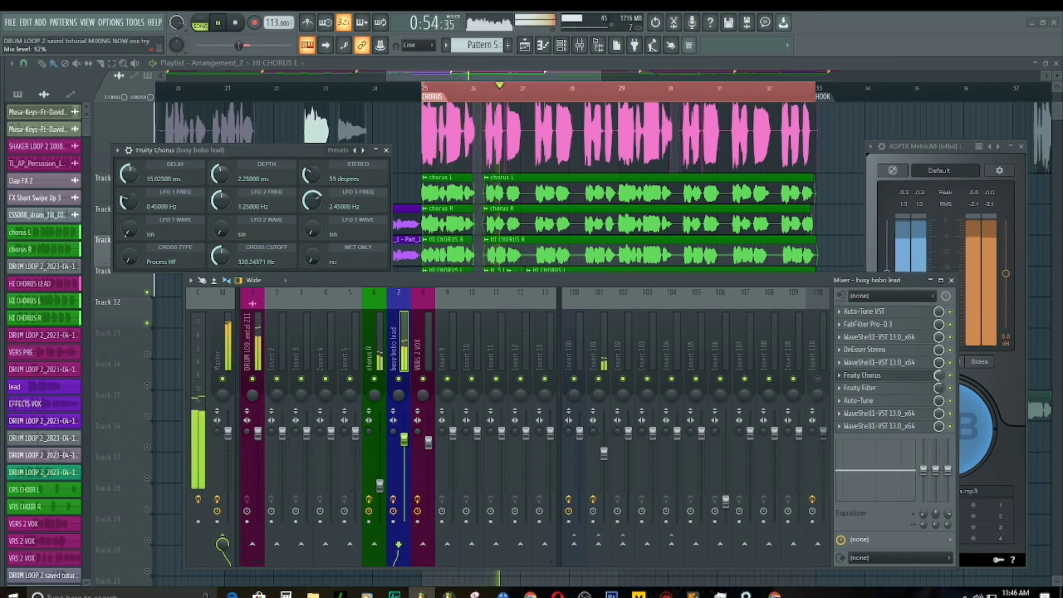
scroll(938, 375, down, 3)
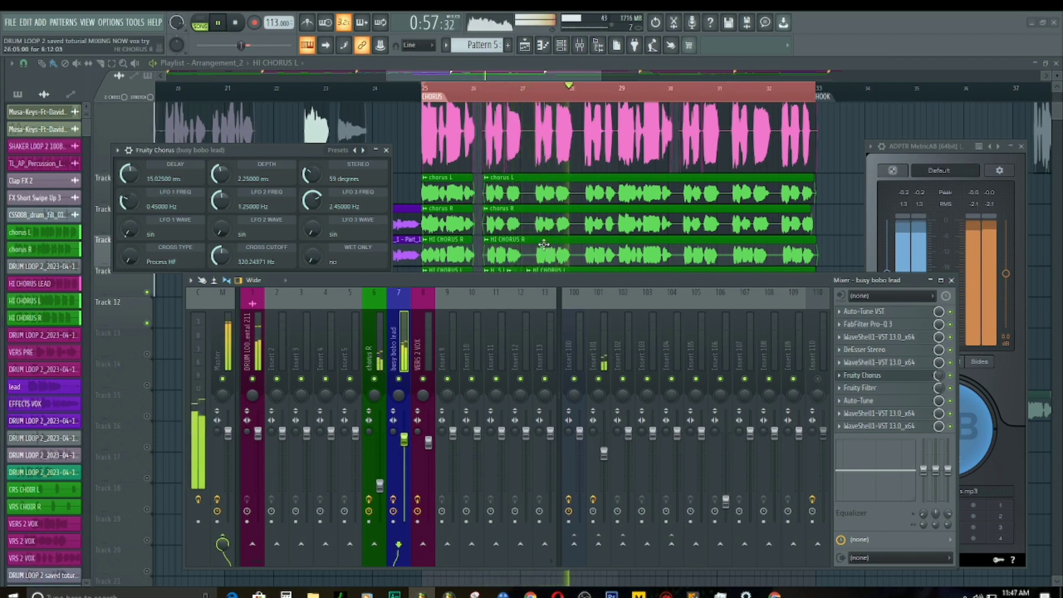
key(space)
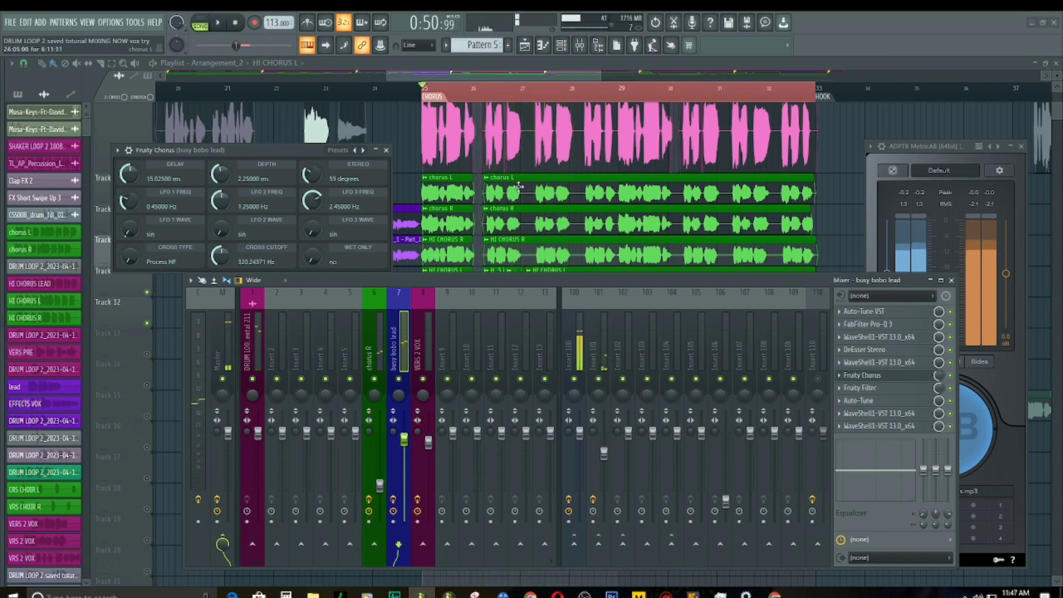
Close the Fruity Chorus window, mute the instrumental on Track 1, and listen to the chorus vocals alone.
scroll(281, 137, up, 5)
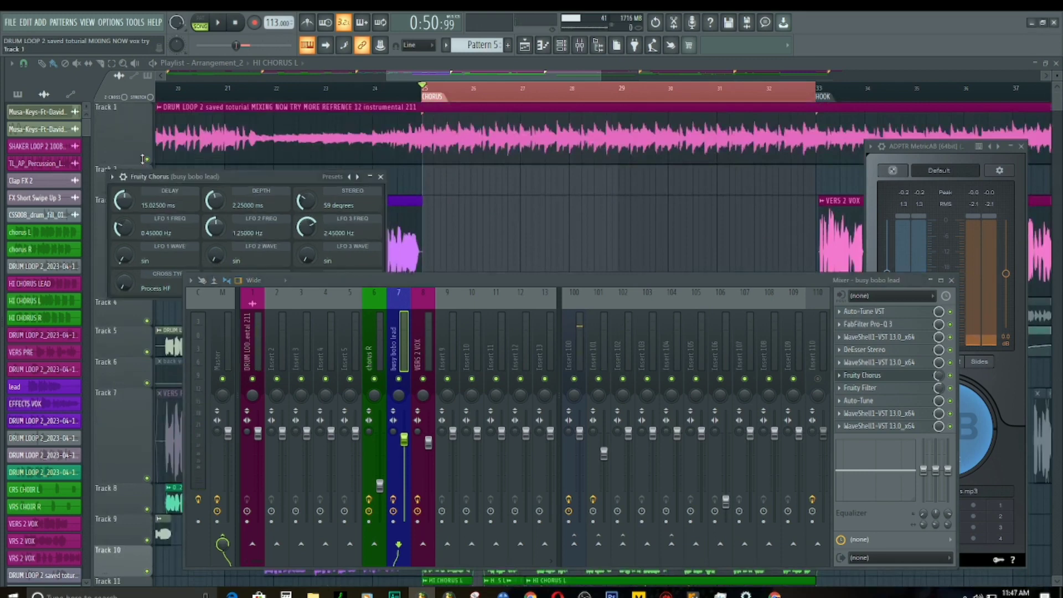
click(386, 150)
click(147, 159)
key(space)
scroll(595, 177, down, 4)
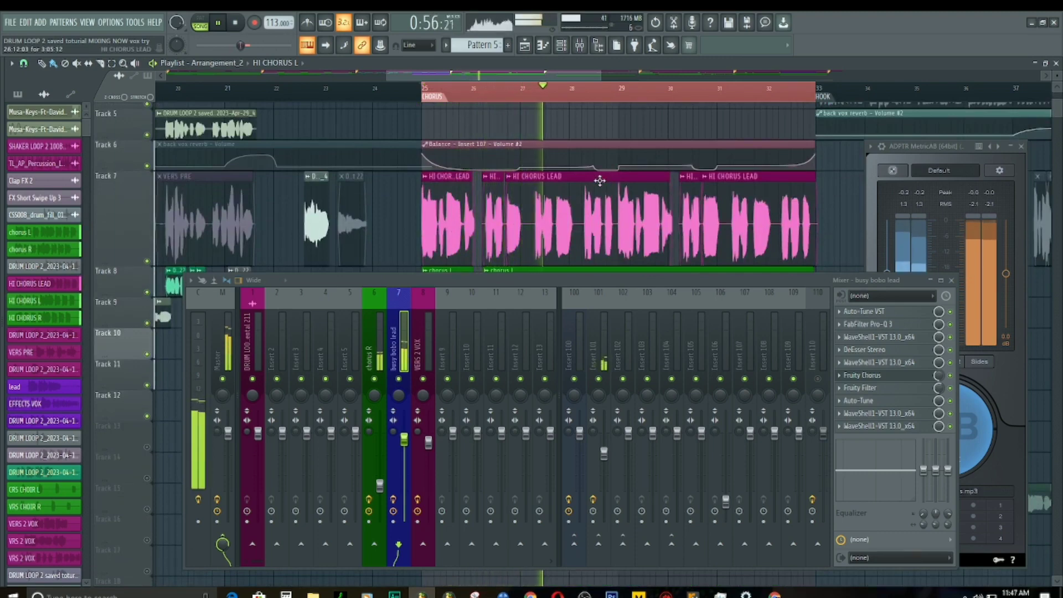
key(space)
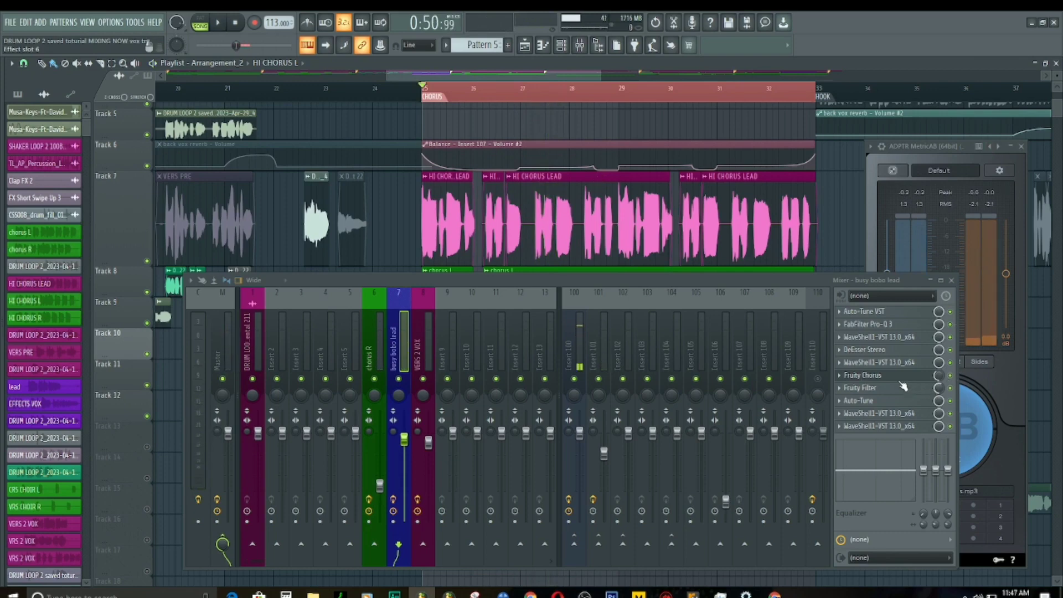
Examine the FabFilter Pro-Q 3 curve on the lead vocal insert and the empty inserts from 102 to 107, then close the EQ.
click(893, 326)
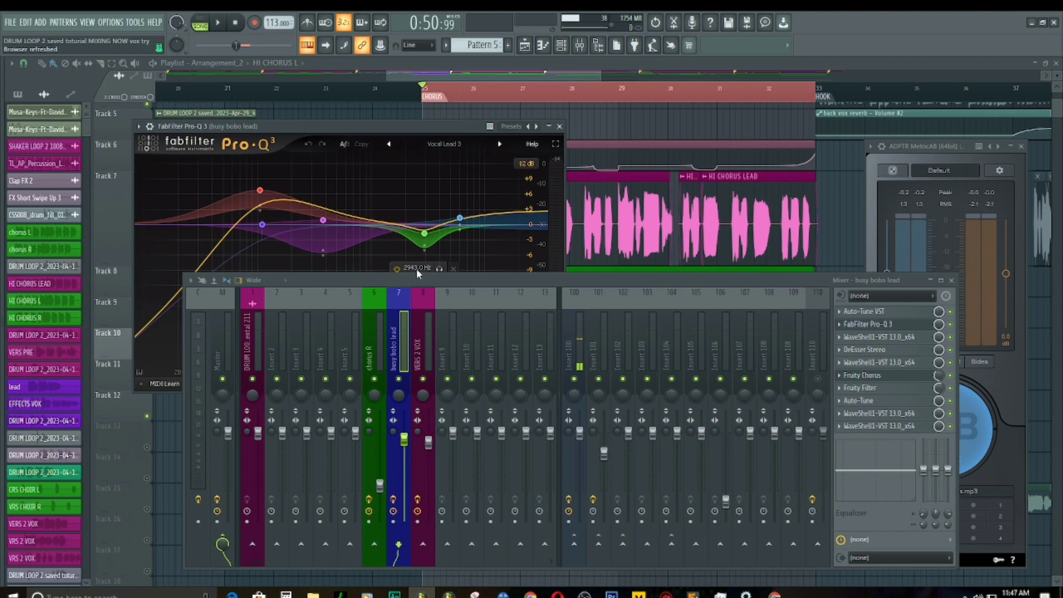
click(648, 344)
click(719, 347)
click(622, 348)
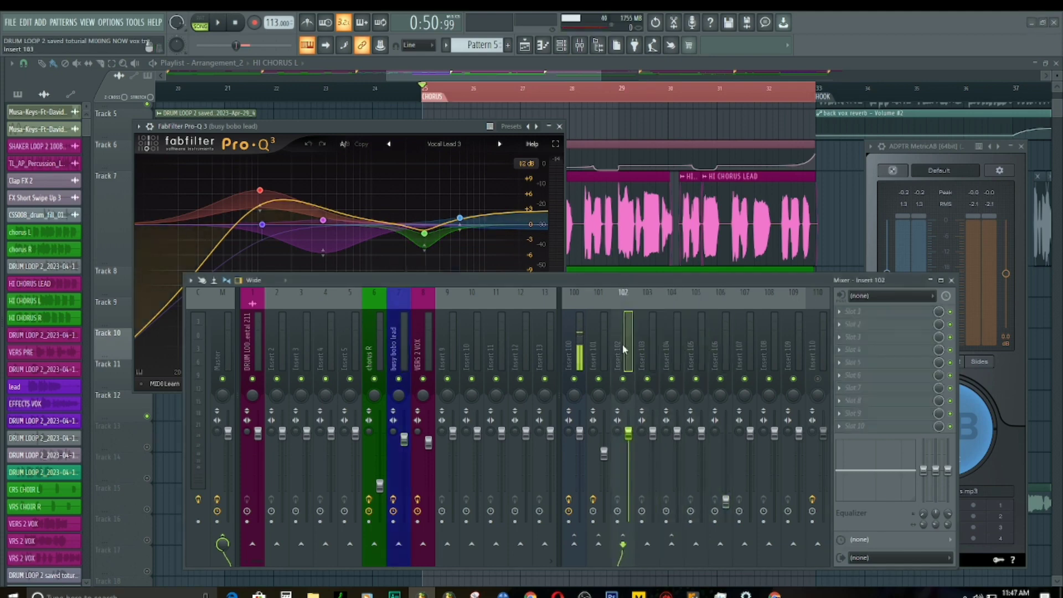
key(Right)
key(Right)
key(Right)
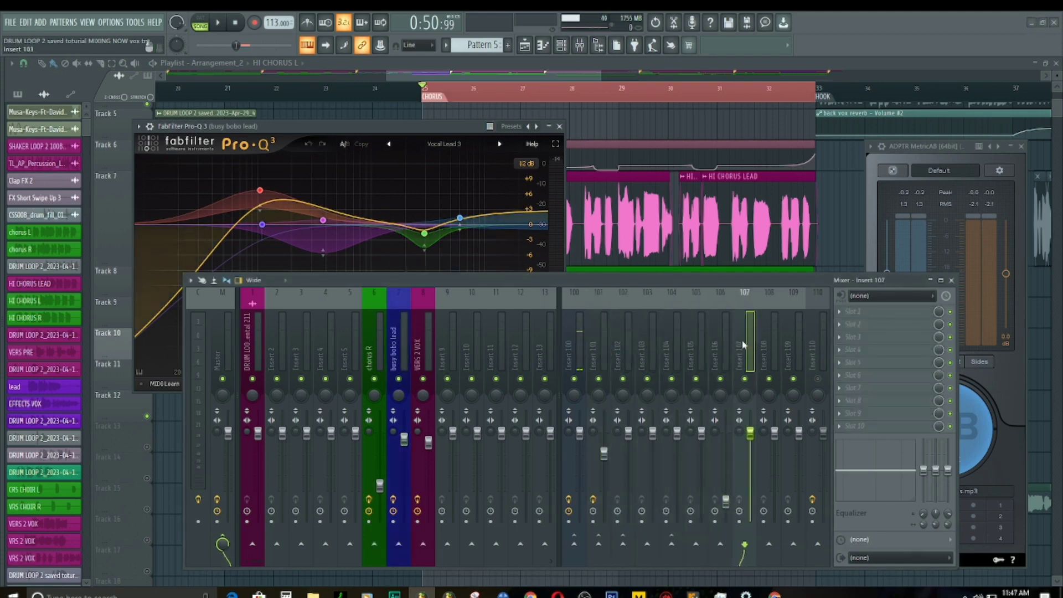
click(403, 349)
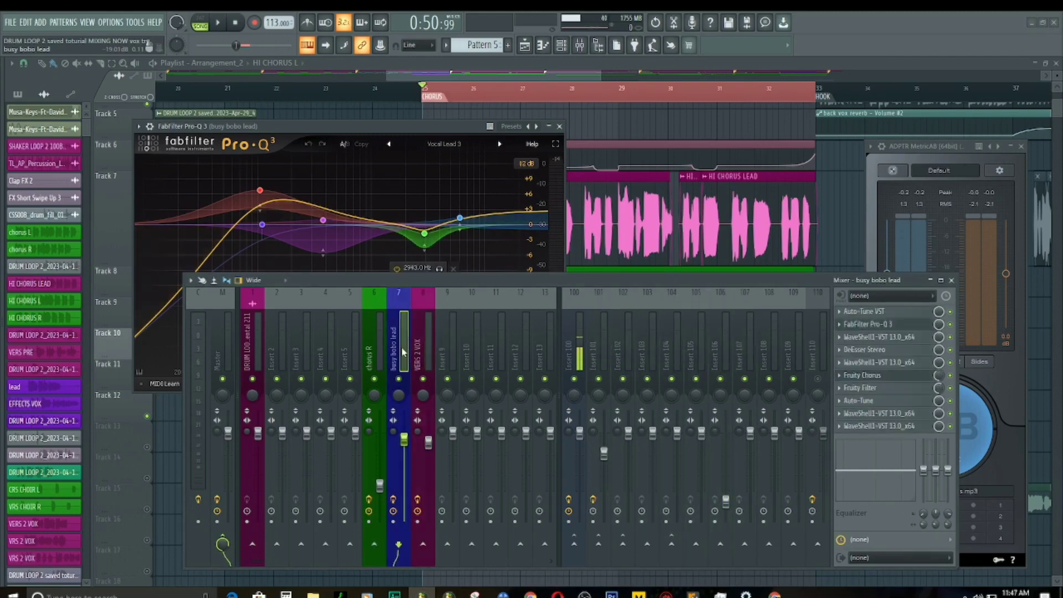
click(559, 126)
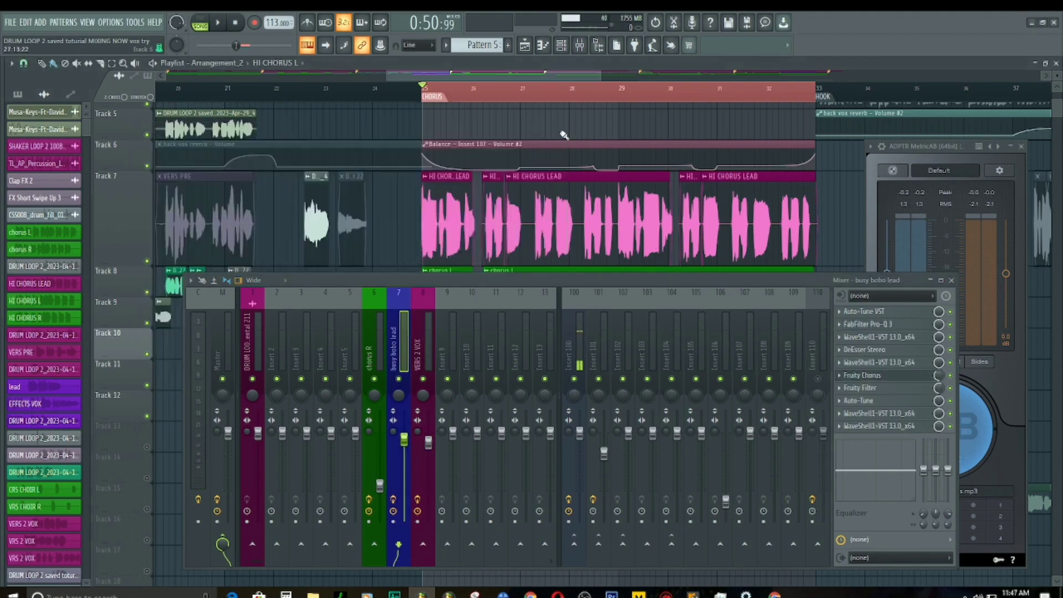
Audition the chorus vocals once more with the instrumental muted.
scroll(547, 146, up, 3)
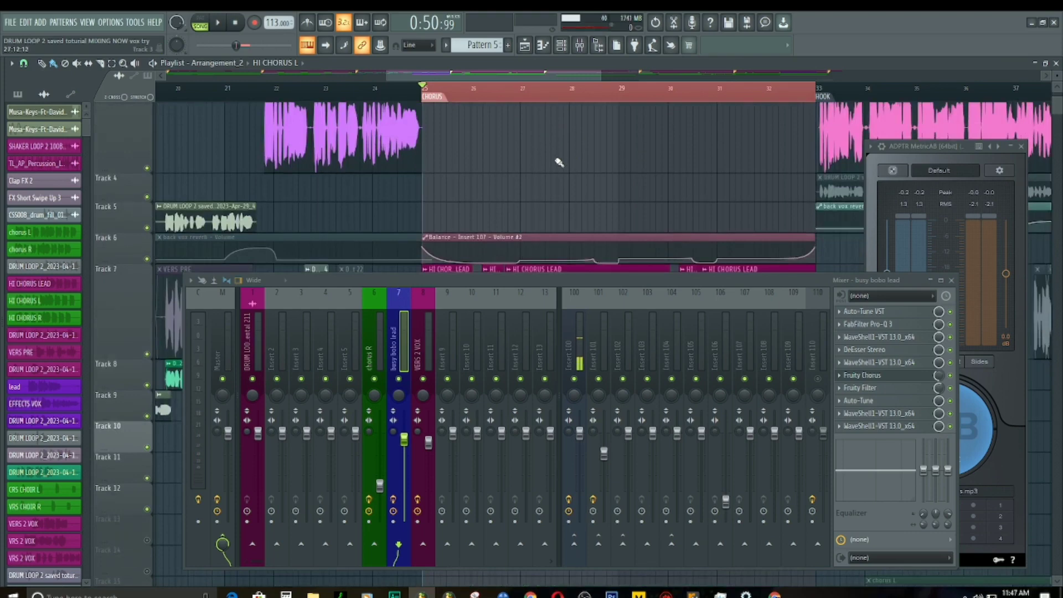
key(space)
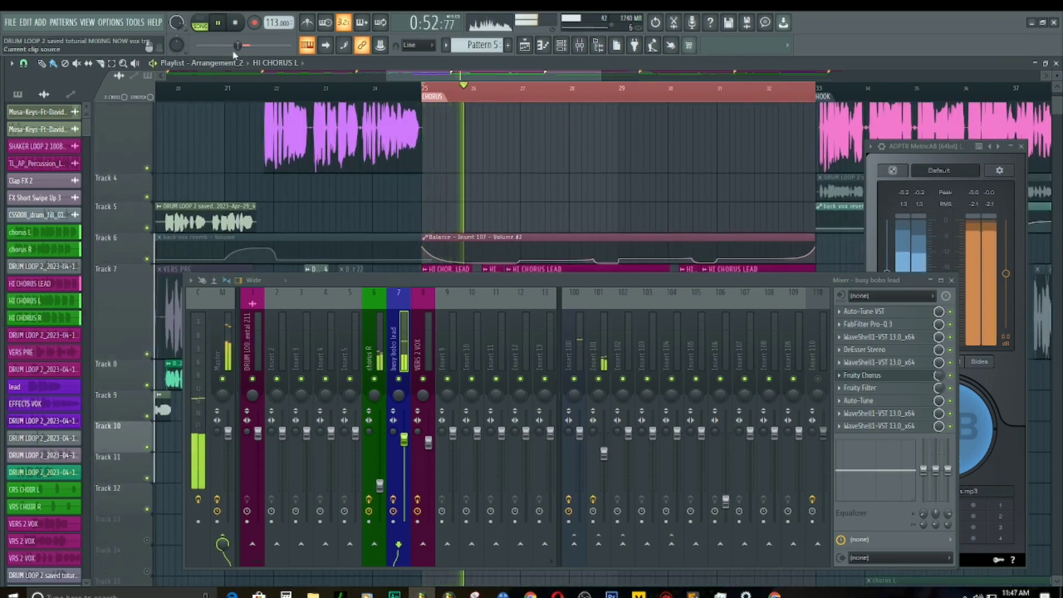
click(7, 23)
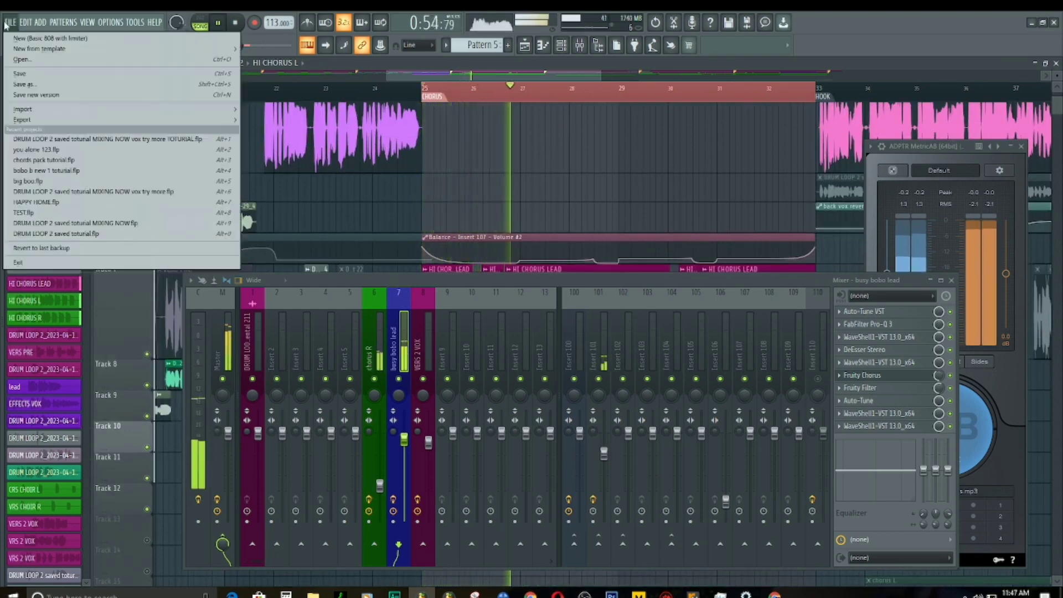
click(257, 121)
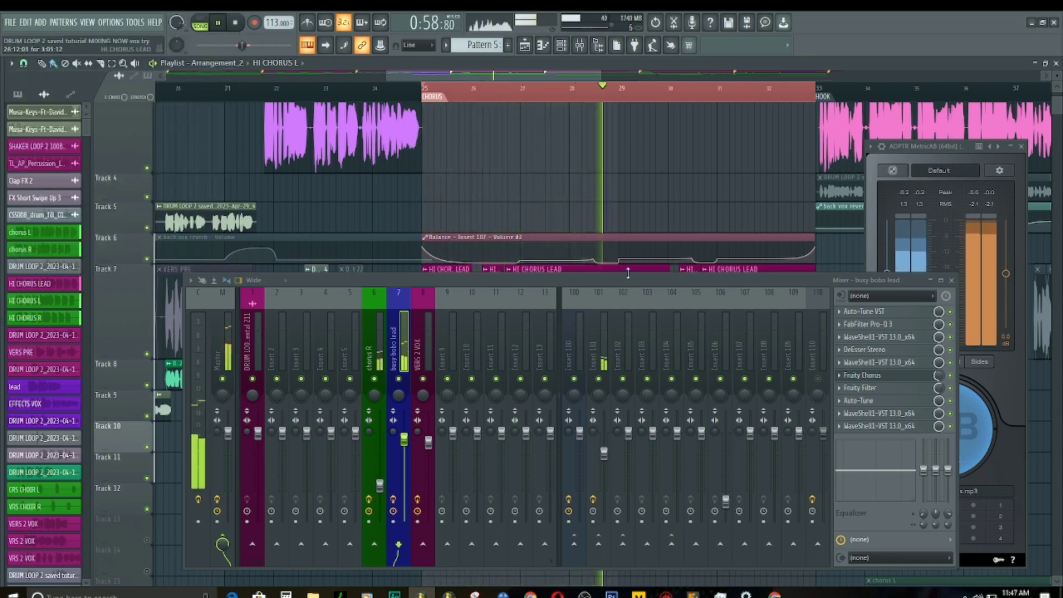
key(space)
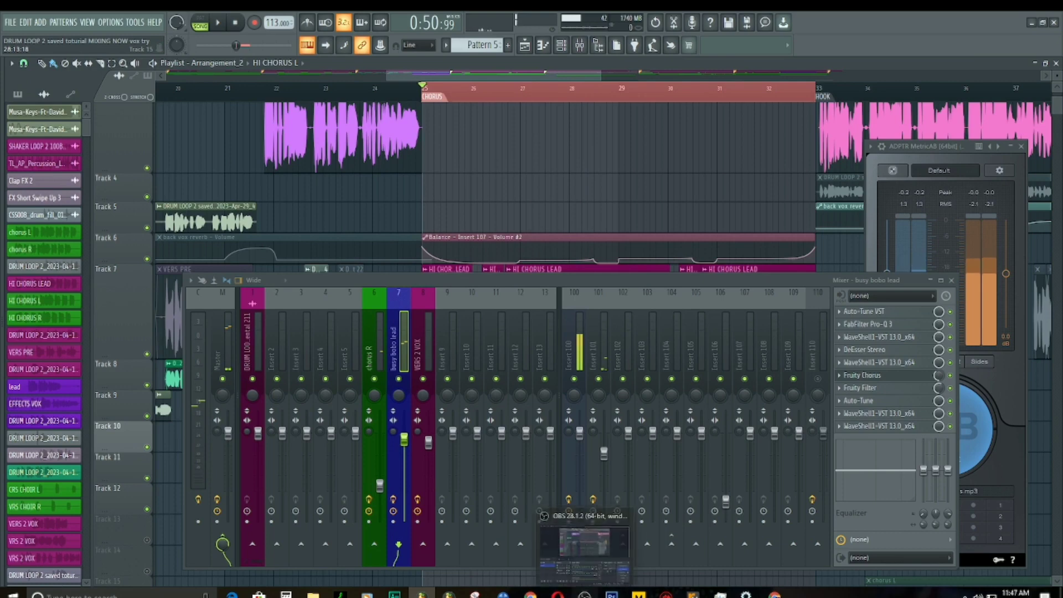
right_click(585, 594)
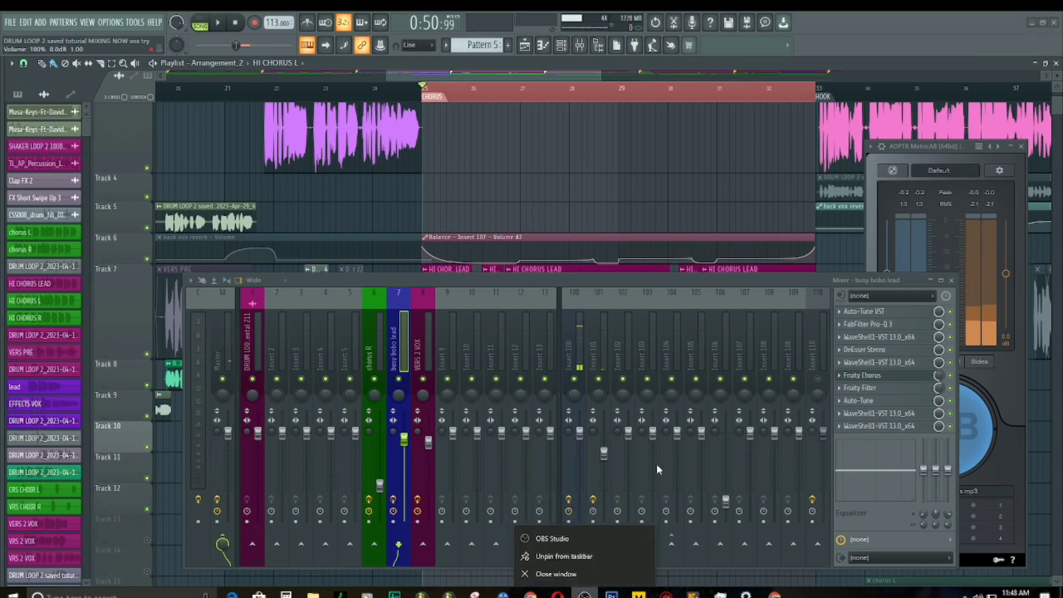